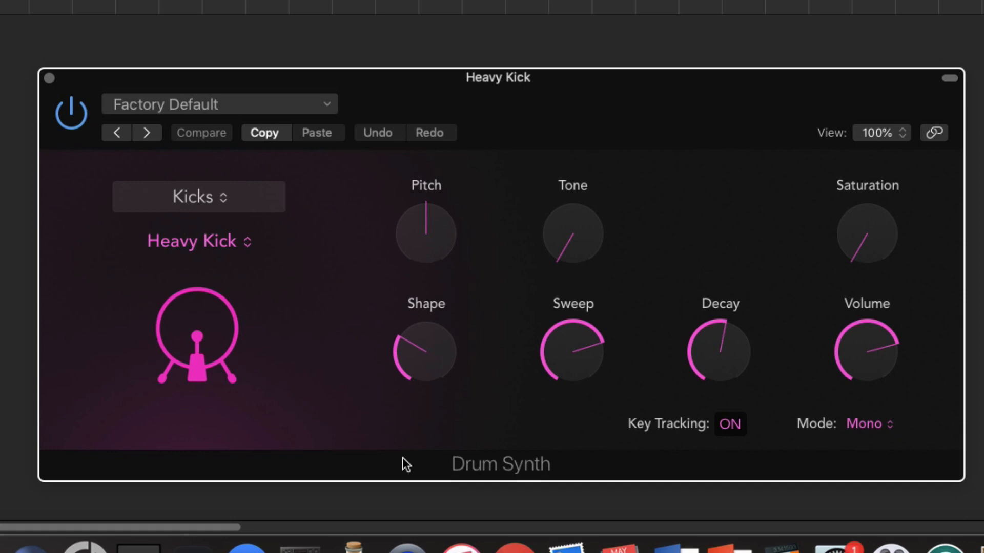
Step: Show the Live Loops grid on its own, and switch the main window to the Tracks area only
left_click(480, 156)
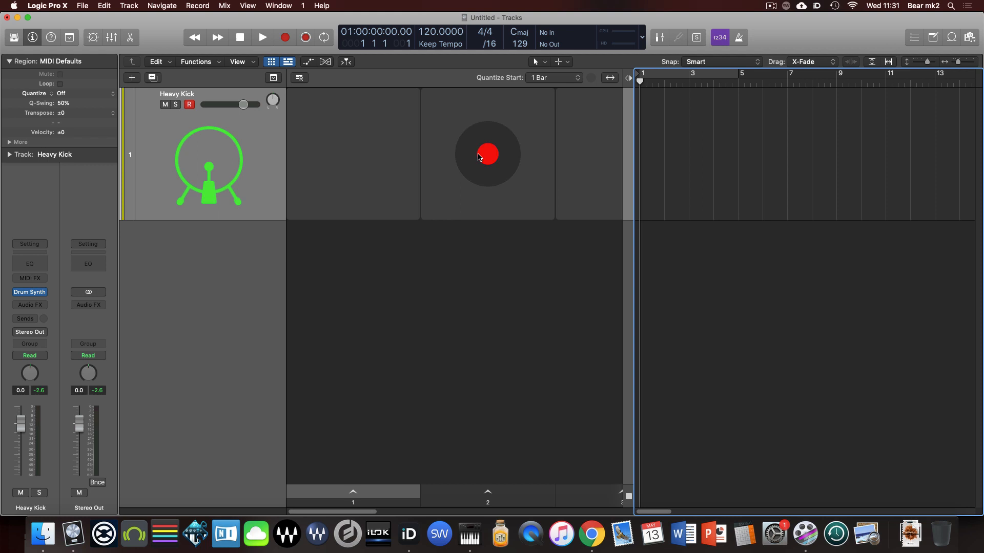
key("alt+b")
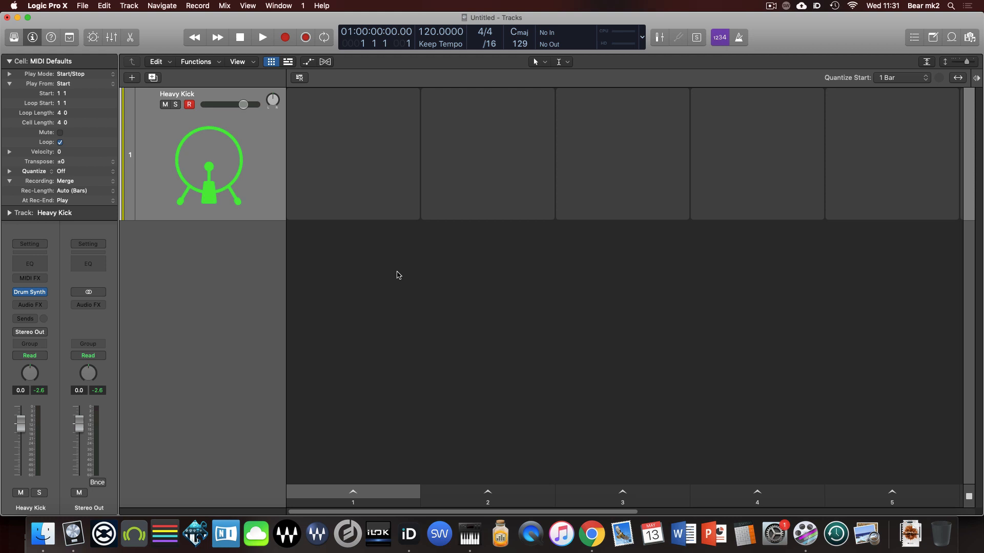
mouse_move(371, 200)
left_click(287, 62)
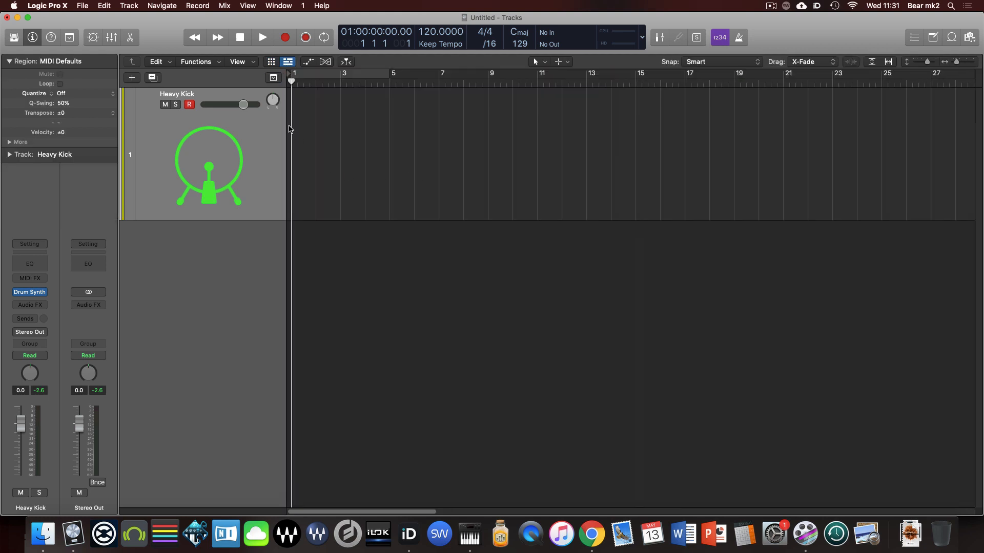
Step: Open the Drum Synth instrument on the Heavy Kick track and place its window slightly lower, clear of the track
left_click(32, 293)
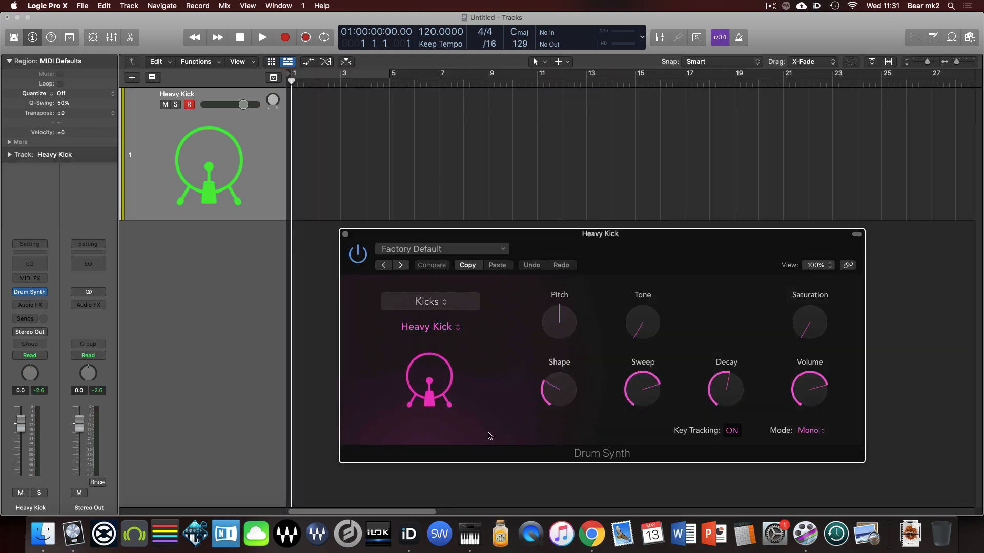
left_click_drag(588, 239, 568, 265)
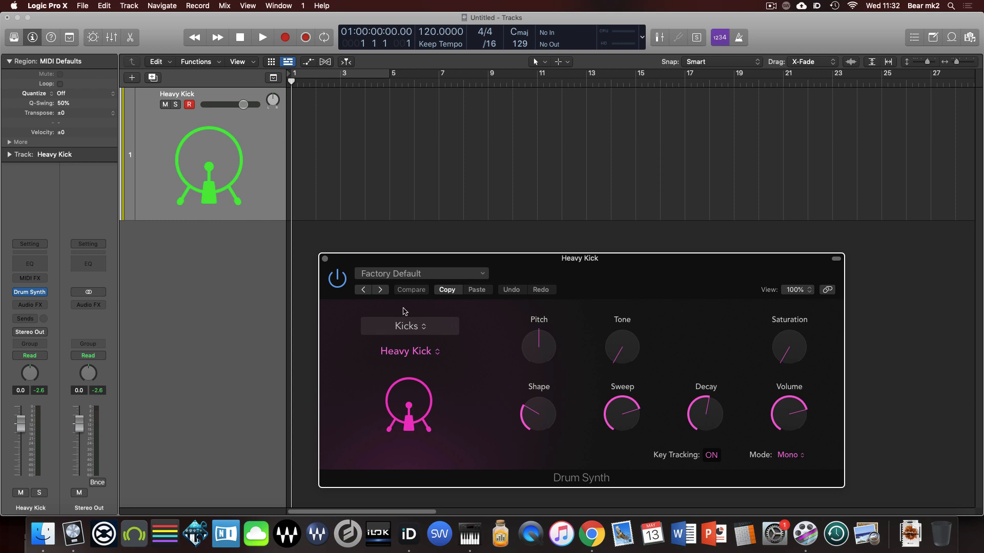
Step: View the drum categories, try the Hard Kick sound within Kicks, and return to Heavy Kick
left_click(406, 326)
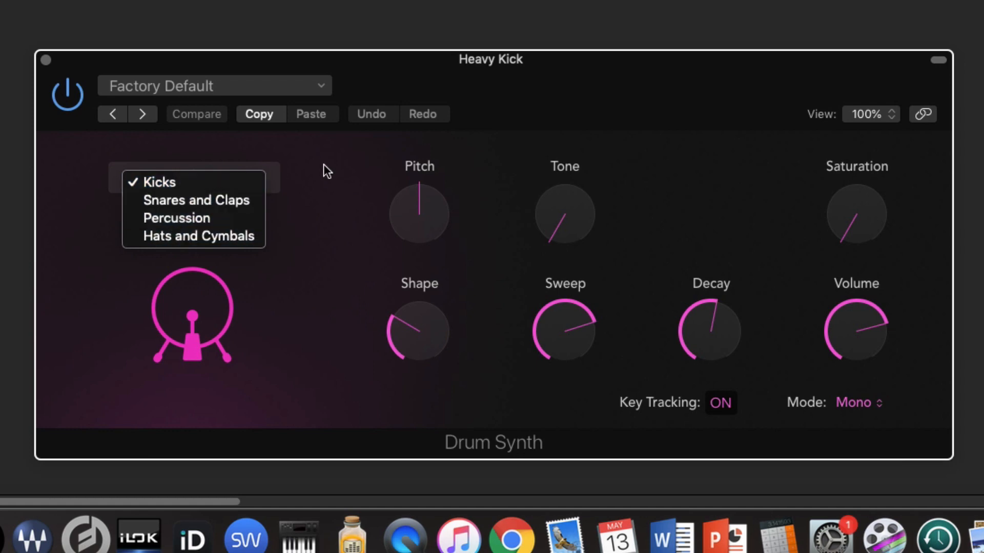
left_click(271, 241)
left_click(175, 223)
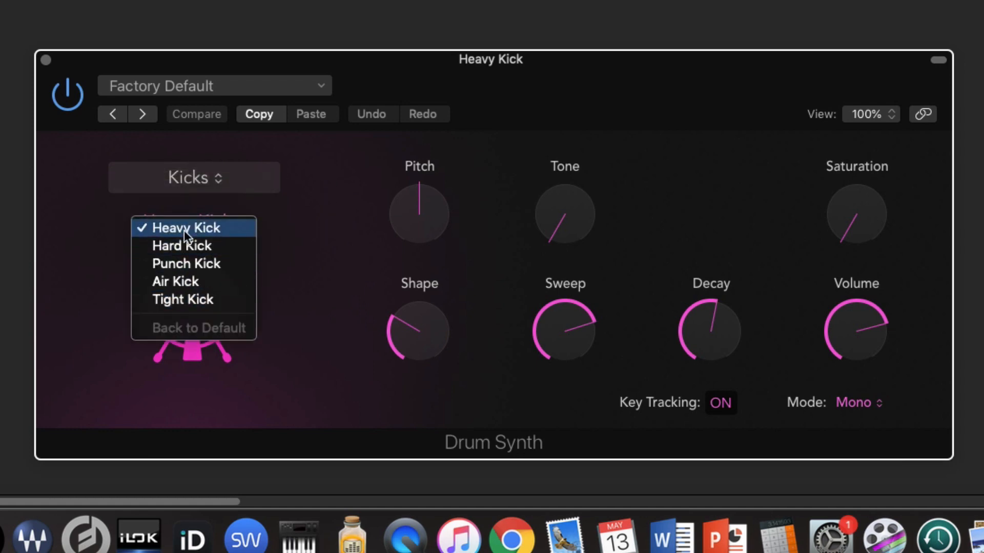
left_click(217, 247)
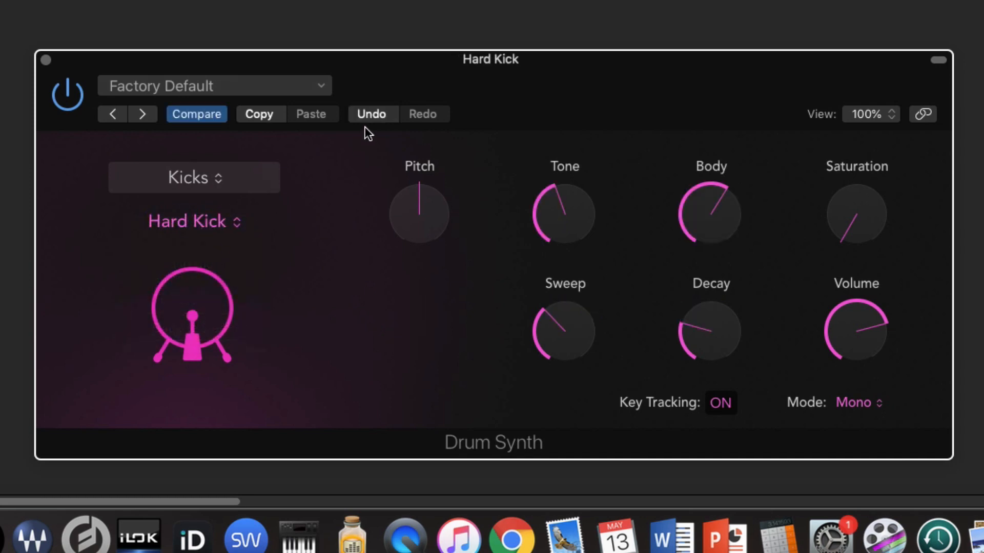
mouse_move(696, 190)
left_click(239, 229)
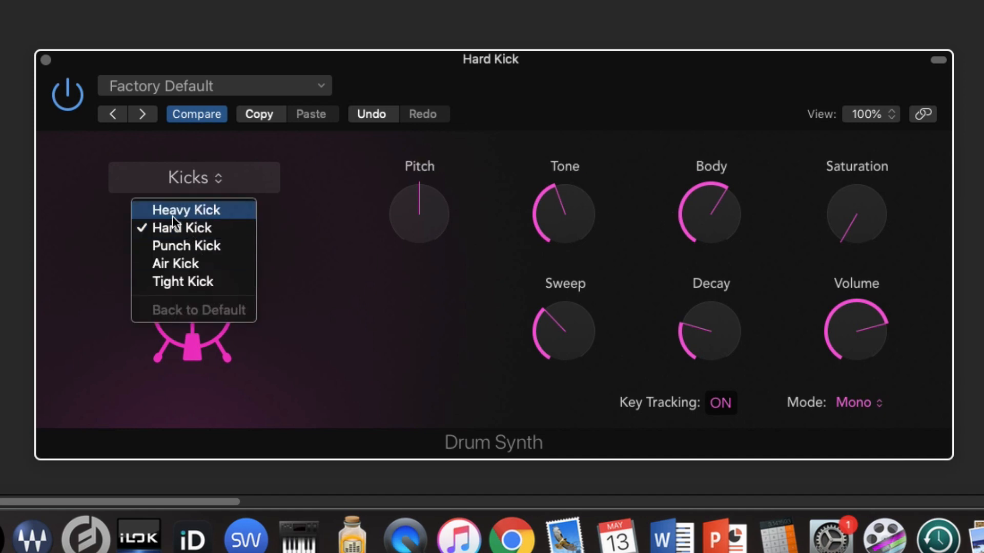
left_click(201, 214)
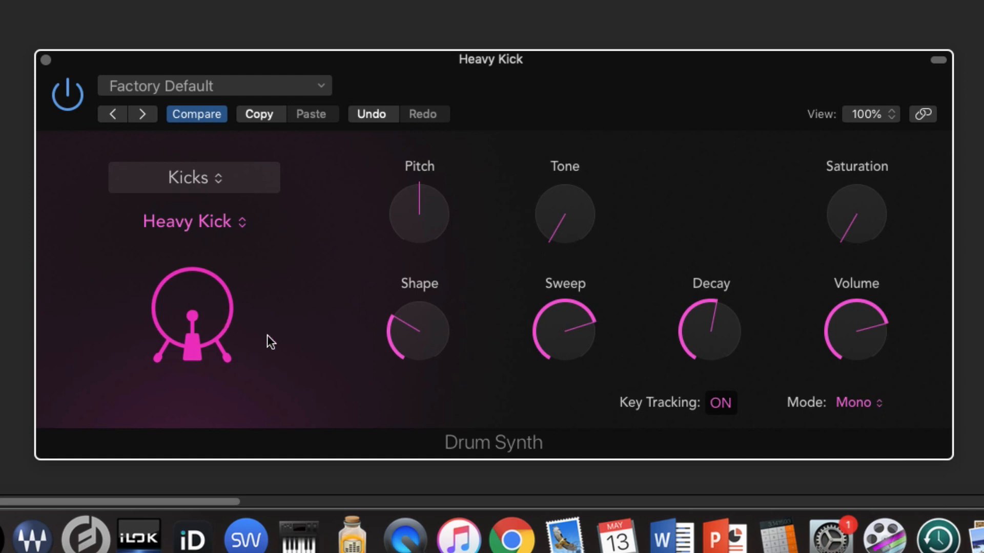
Step: Nudge the Heavy Kick's Pitch around 0, and sweep Tone upward before settling it at about 50%
mouse_move(430, 230)
mouse_move(441, 210)
left_mouse_down()
mouse_move(424, 187)
mouse_move(422, 102)
mouse_move(466, 352)
mouse_move(440, 213)
left_mouse_up()
mouse_move(417, 199)
mouse_move(592, 245)
left_click_drag(560, 216, 560, 41)
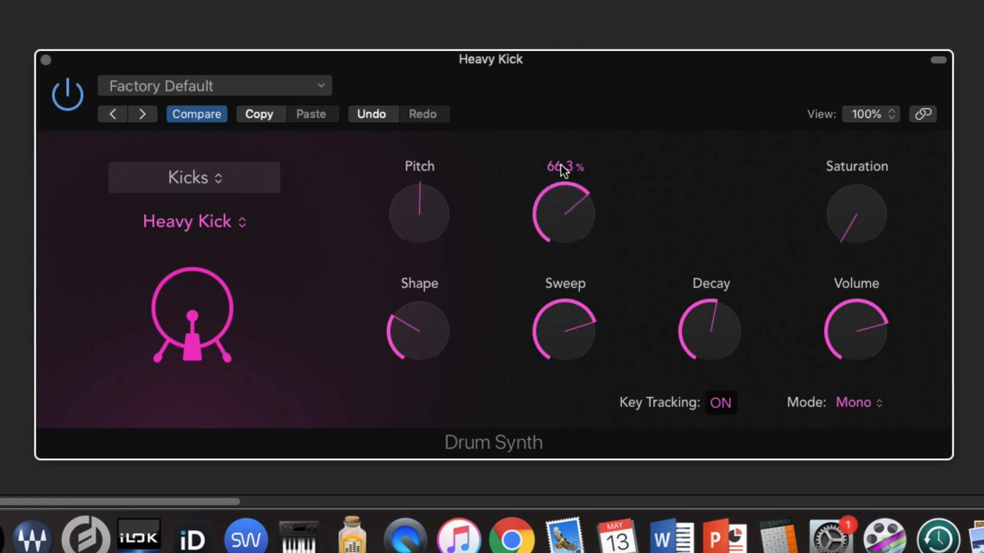
left_click_drag(558, 217, 571, 334)
Step: Audition the Heavy Kick's Shape by sweeping it repeatedly between high and low settings
left_click_drag(440, 345, 434, 182)
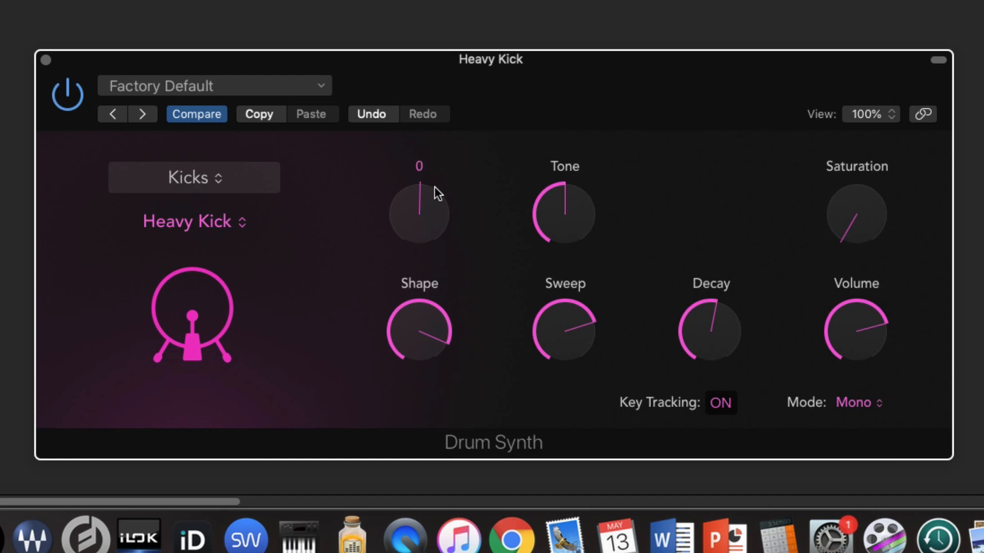
left_click_drag(429, 314, 454, 463)
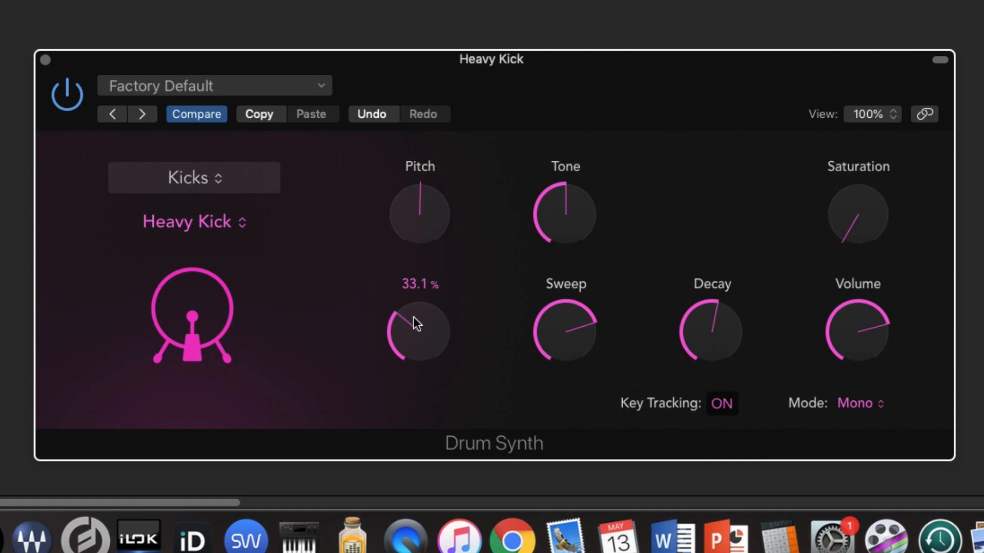
left_click_drag(417, 330, 420, 204)
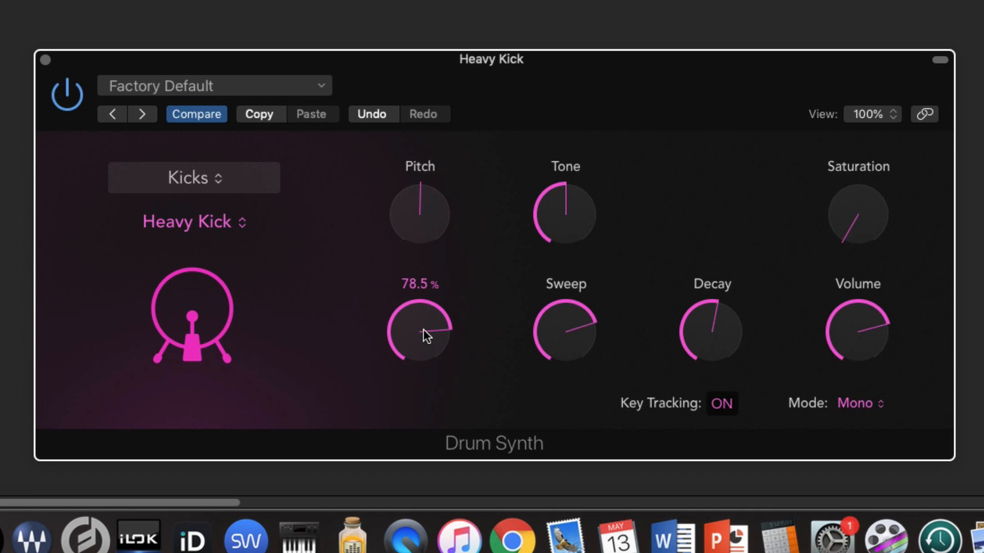
left_click_drag(423, 331, 424, 416)
Step: Raise the Heavy Kick's Sweep to its maximum and set Shape to about 42%
left_click_drag(565, 330, 587, 253)
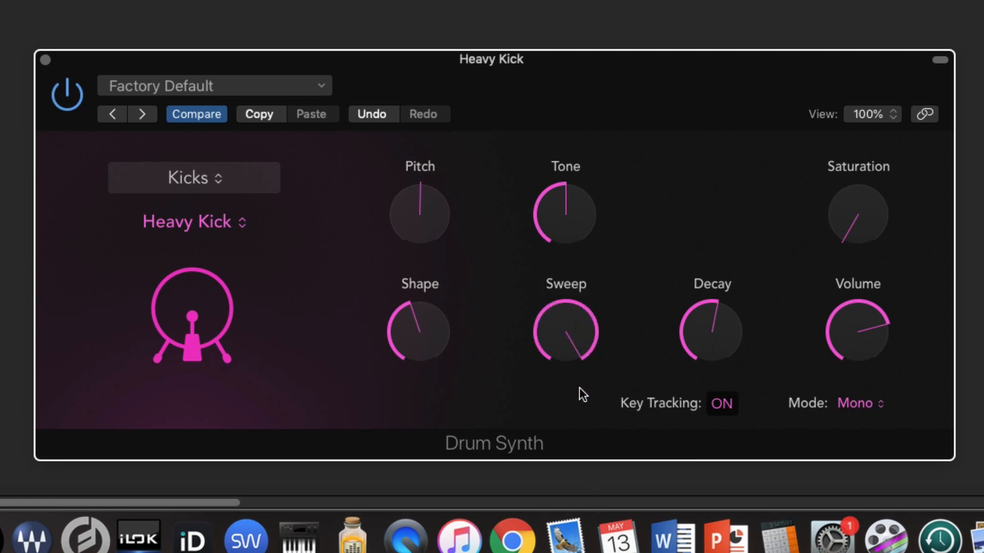
left_click_drag(568, 328, 562, 353)
left_click_drag(420, 336, 409, 209)
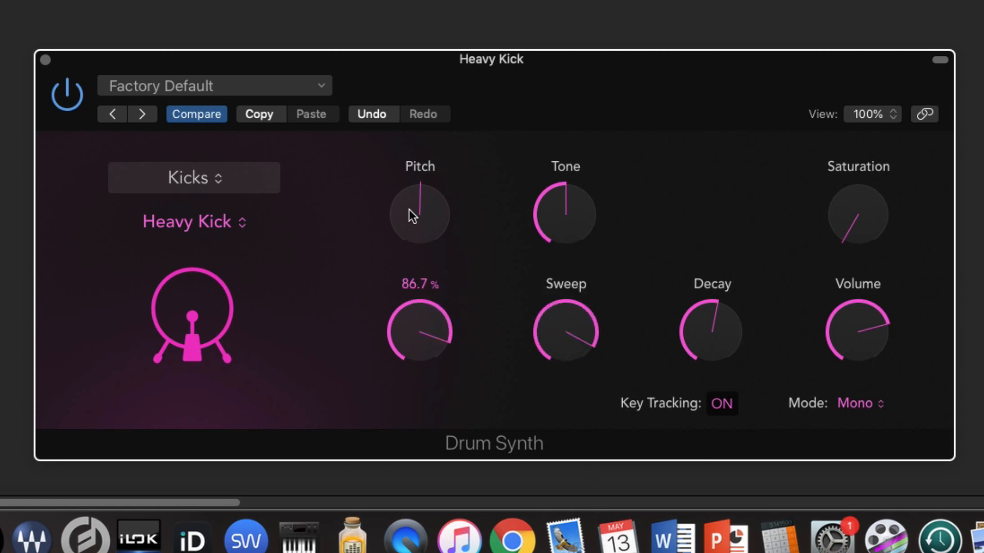
left_click_drag(560, 324, 549, 292)
left_click_drag(457, 322, 437, 435)
mouse_move(569, 337)
left_mouse_down()
mouse_move(567, 330)
mouse_move(593, 540)
mouse_move(571, 328)
left_mouse_up()
Step: Audition the Heavy Kick's Decay from very short up to 64.7%, and settle it a little below the midpoint
left_click_drag(709, 338, 717, 386)
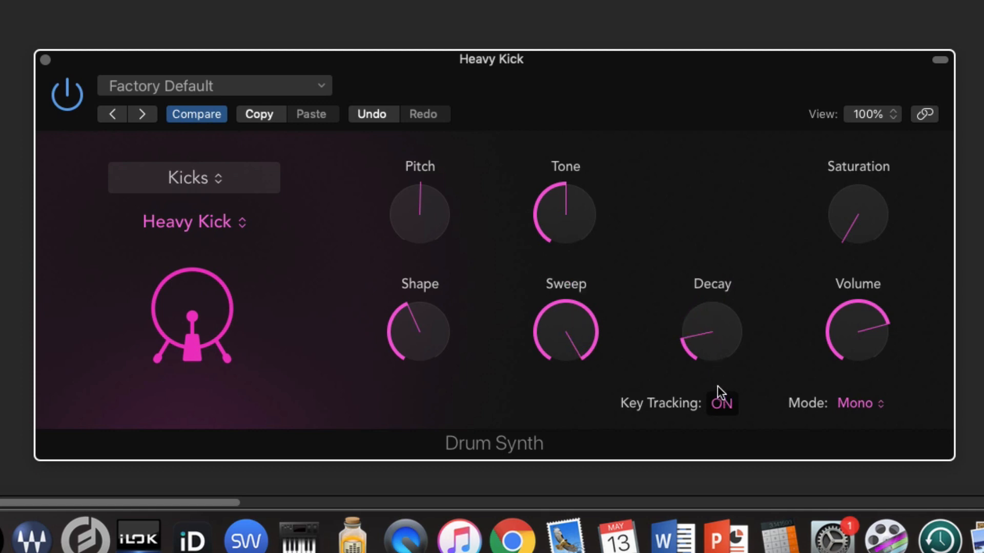
left_click_drag(709, 336, 711, 209)
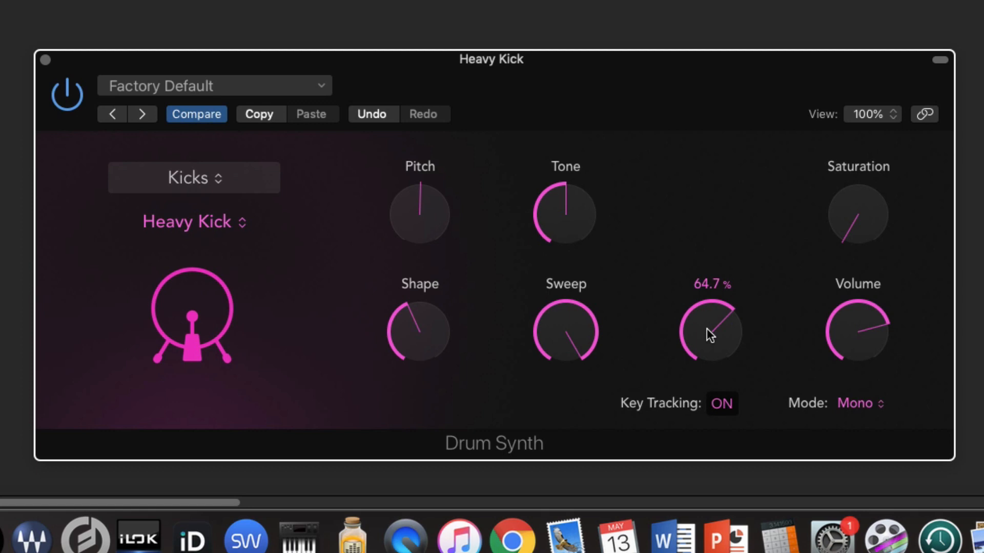
left_click_drag(706, 328, 705, 371)
left_click_drag(715, 319, 723, 350)
left_click_drag(712, 330, 714, 292)
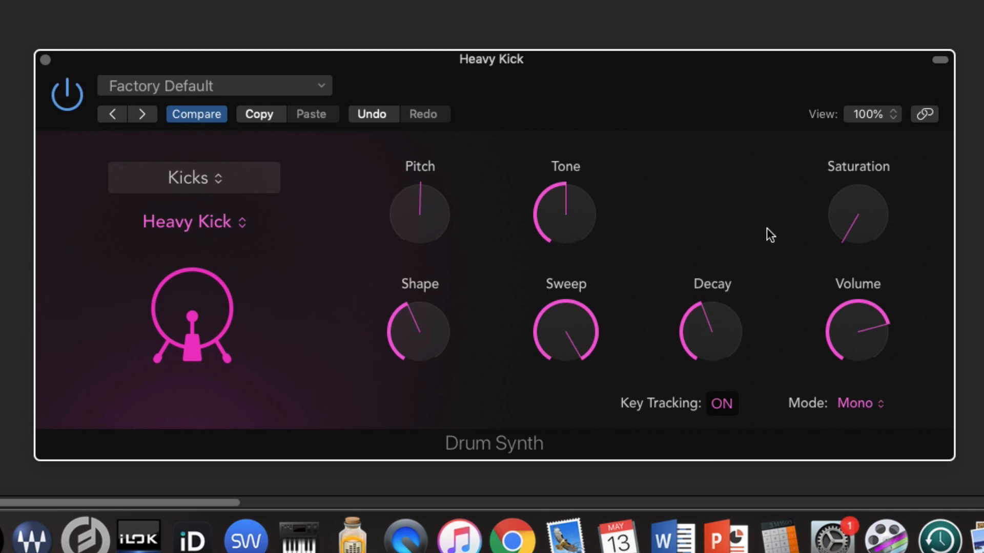
Step: Audition higher Saturation amounts, reduce Saturation to 3.5%, and set Decay slightly above its midpoint
left_click_drag(859, 221, 852, 164)
mouse_move(851, 226)
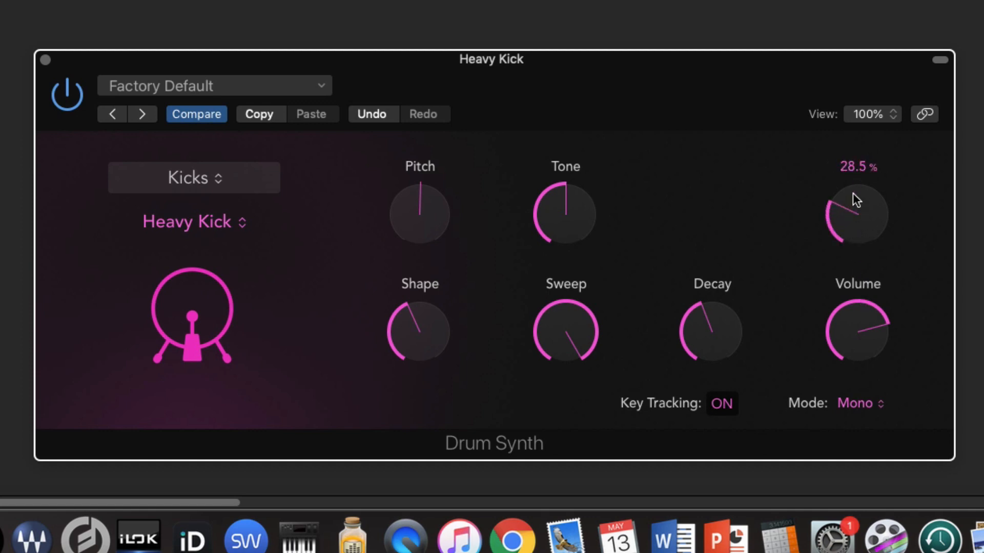
left_click_drag(857, 200, 854, 165)
left_click_drag(854, 228, 854, 327)
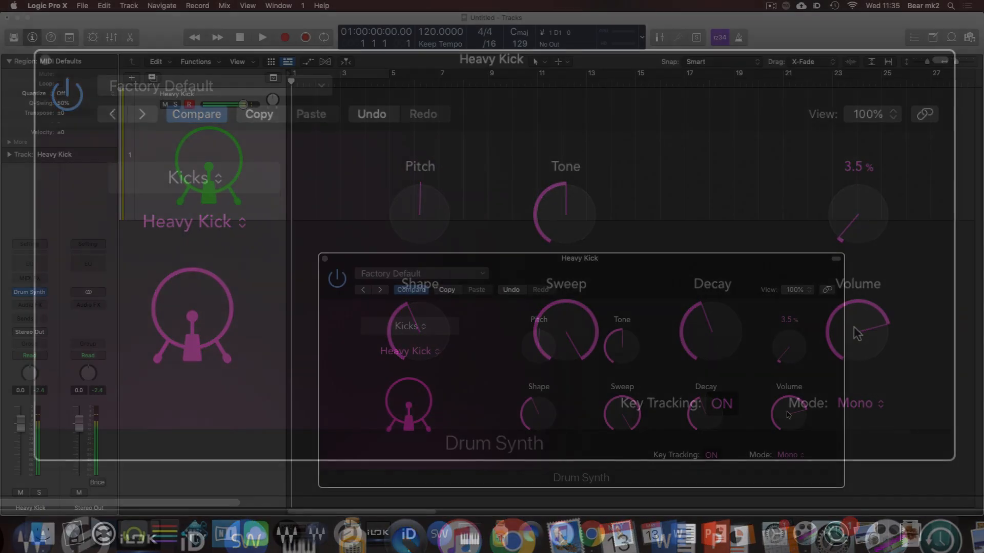
mouse_move(742, 329)
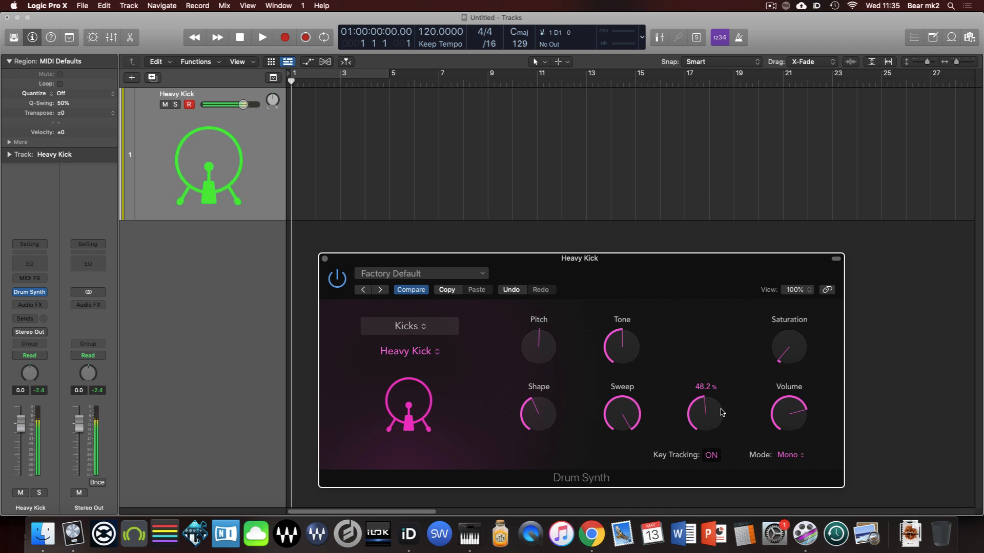
left_click_drag(723, 413, 703, 402)
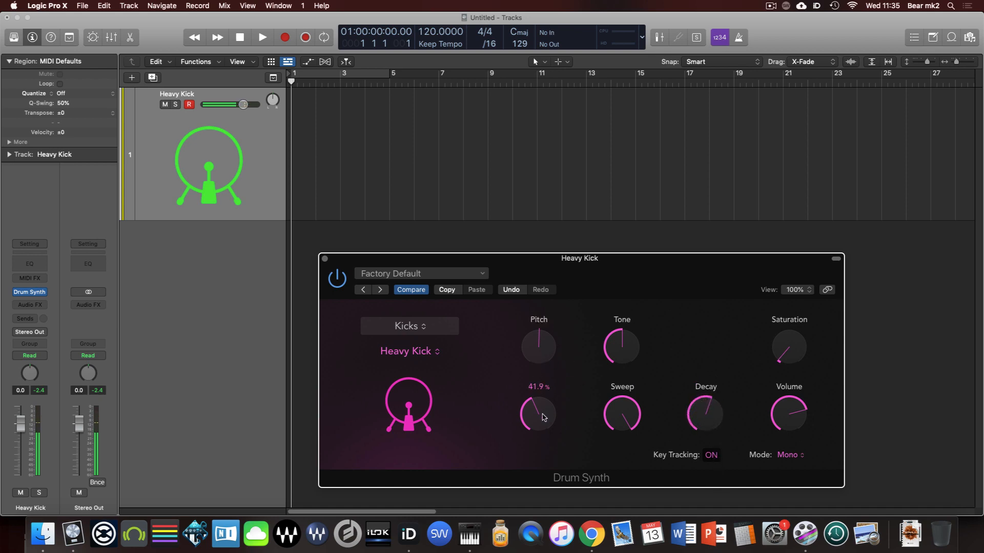
Step: Compare the kick's output level with Saturation at 100% and at 0%, resetting the channel's peak reading each time
mouse_move(803, 406)
left_click(40, 390)
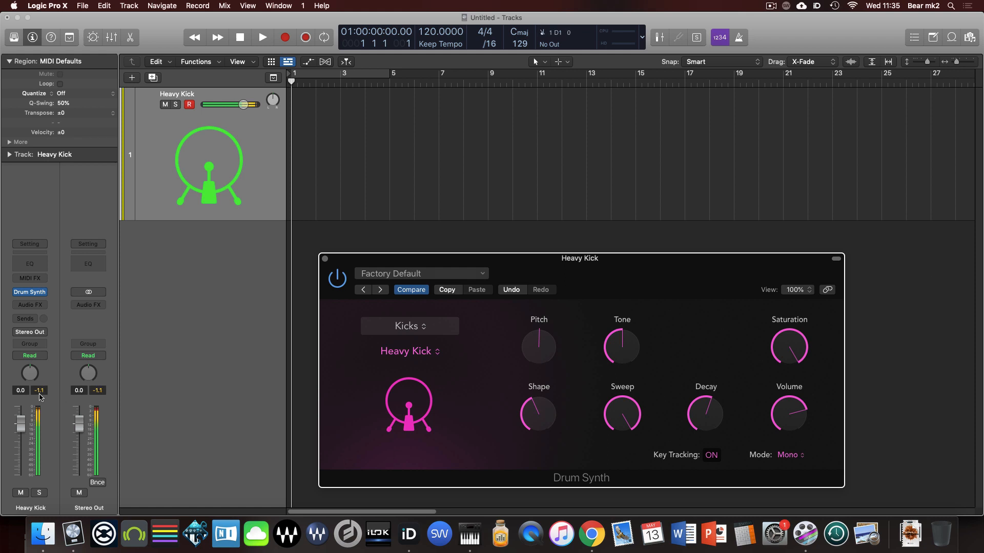
left_click(39, 394)
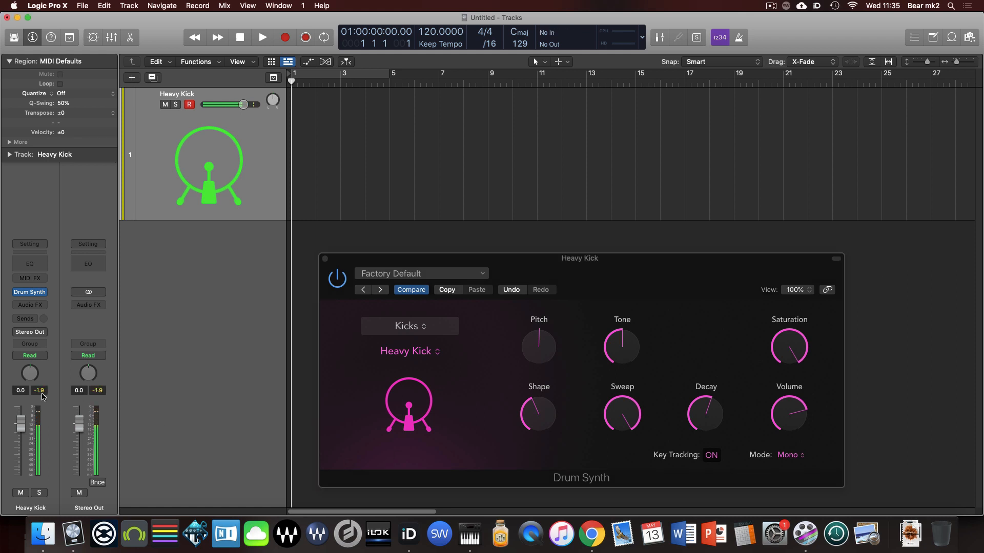
mouse_move(805, 356)
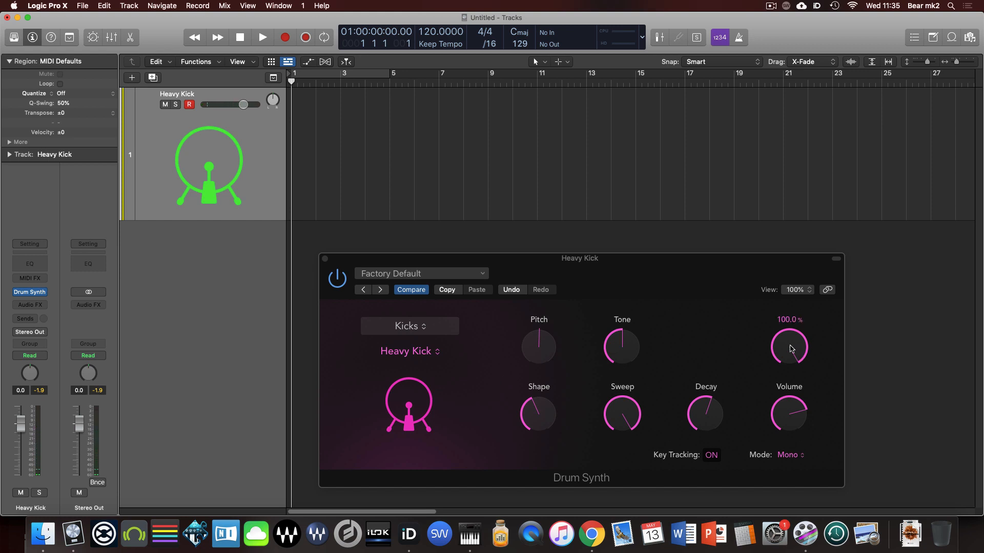
left_click_drag(791, 348, 796, 362)
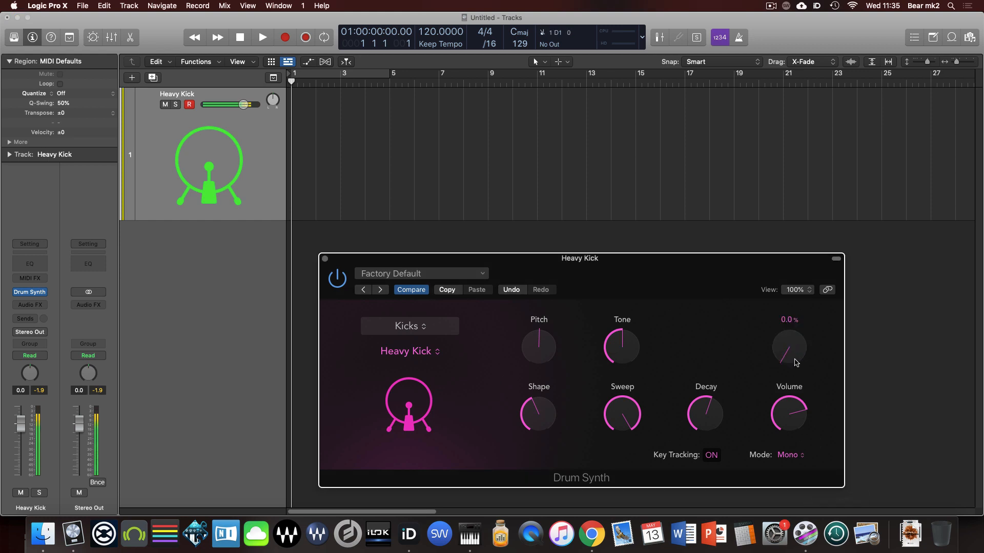
left_click(39, 390)
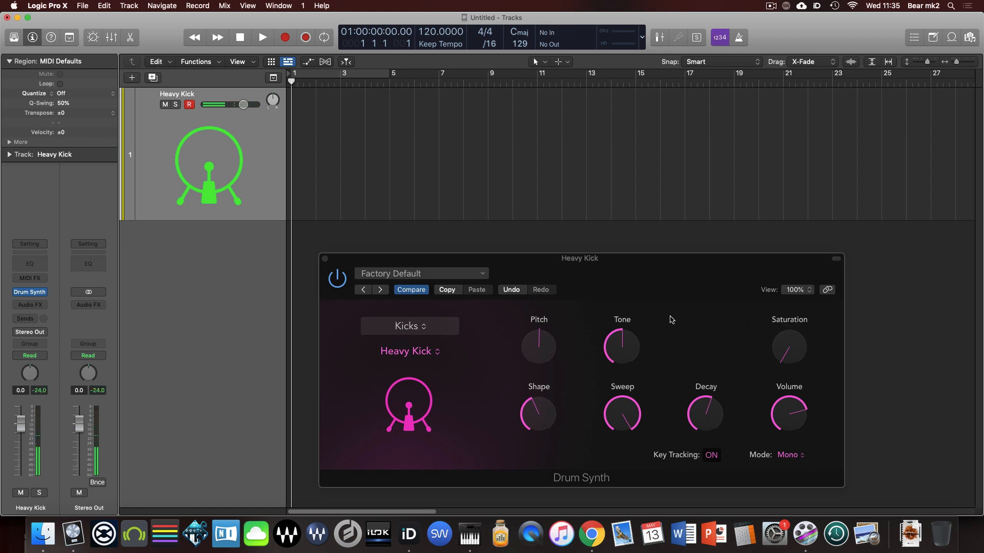
Step: Push the Heavy Kick's Saturation to 92.3%, and bring it back down to about a quarter
left_click_drag(791, 340, 786, 202)
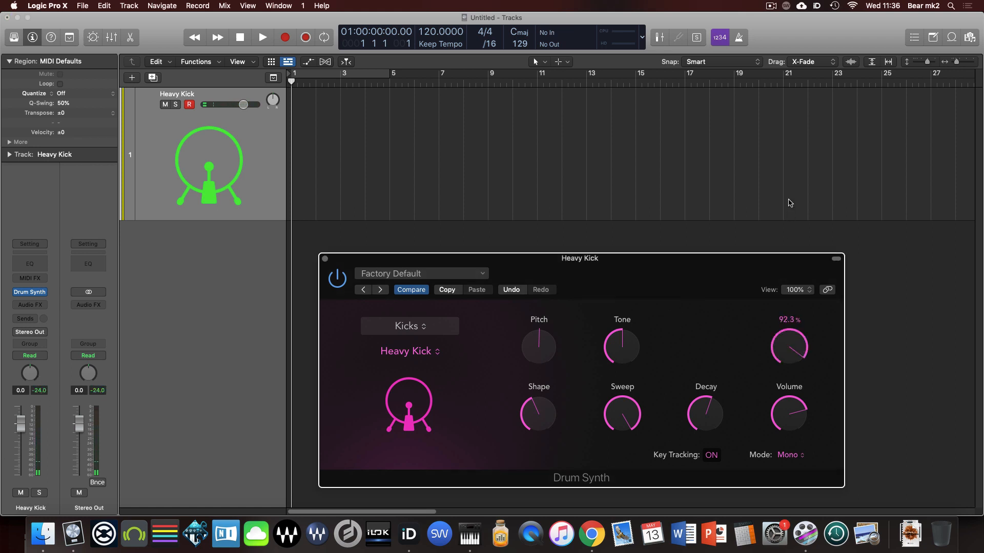
mouse_move(787, 337)
left_click_drag(787, 346, 789, 430)
mouse_move(788, 371)
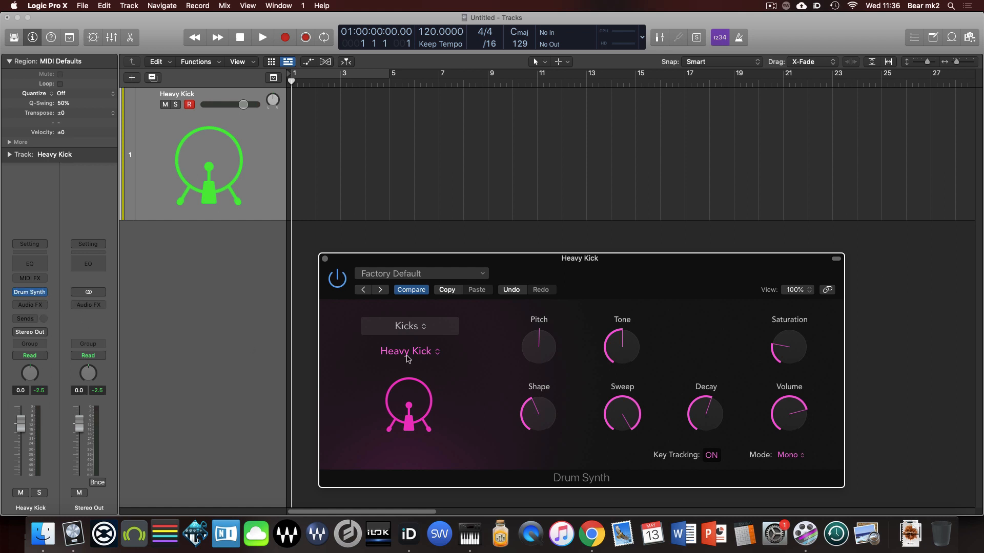
Step: Switch the sound to Hard Kick and on to Punch Kick, and adjust Punch Kick's Shape to a little over a quarter
left_click(407, 351)
left_click(407, 365)
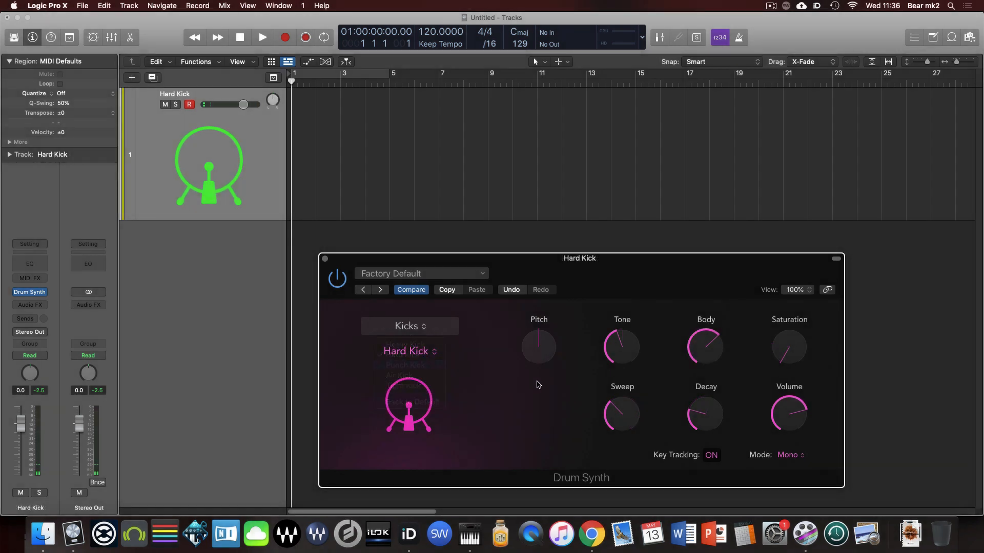
left_click_drag(539, 421, 548, 454)
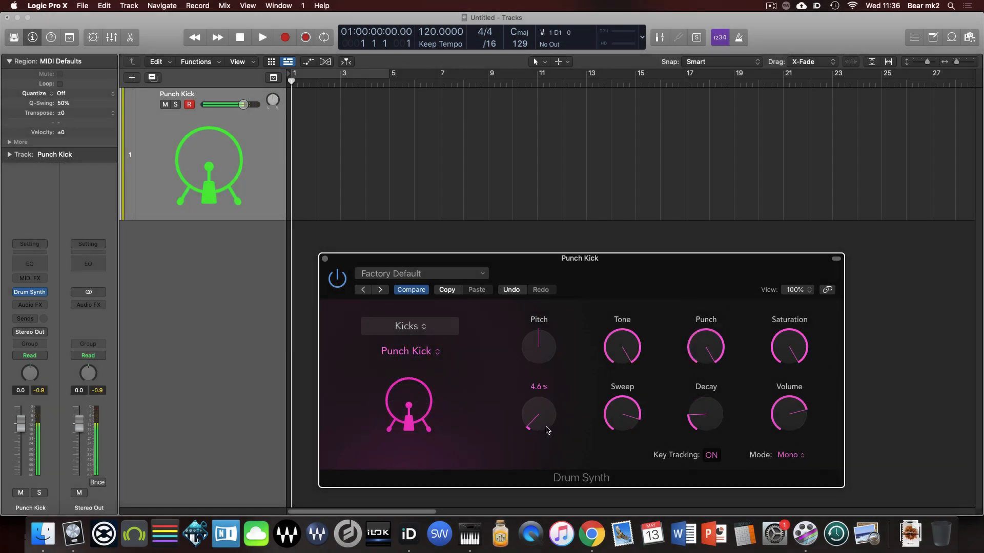
scroll(541, 413, "up", 10)
left_click_drag(541, 417, 554, 487)
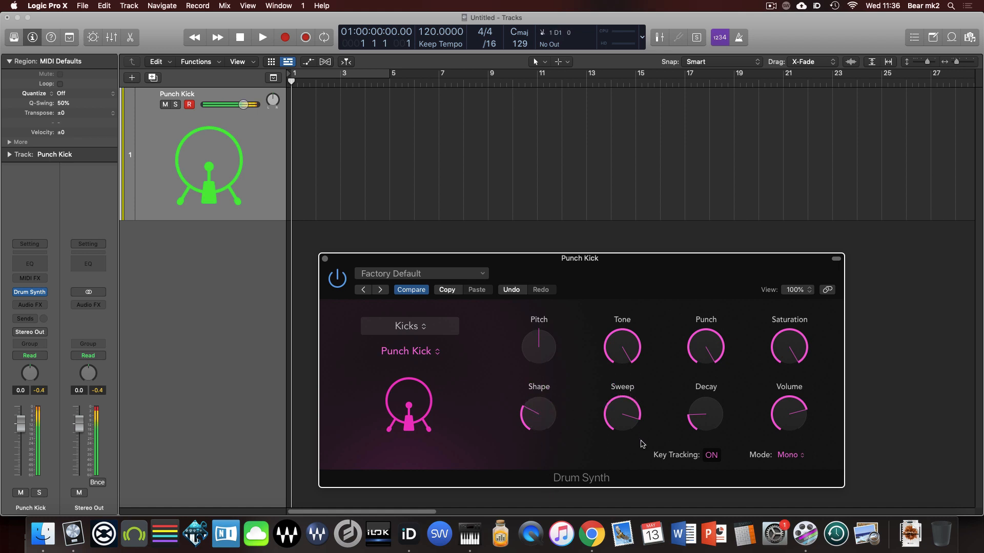
Step: Audition Punch Kick's Punch by lowering it to about a quarter and raising it back to 100%
left_click_drag(705, 355, 705, 457)
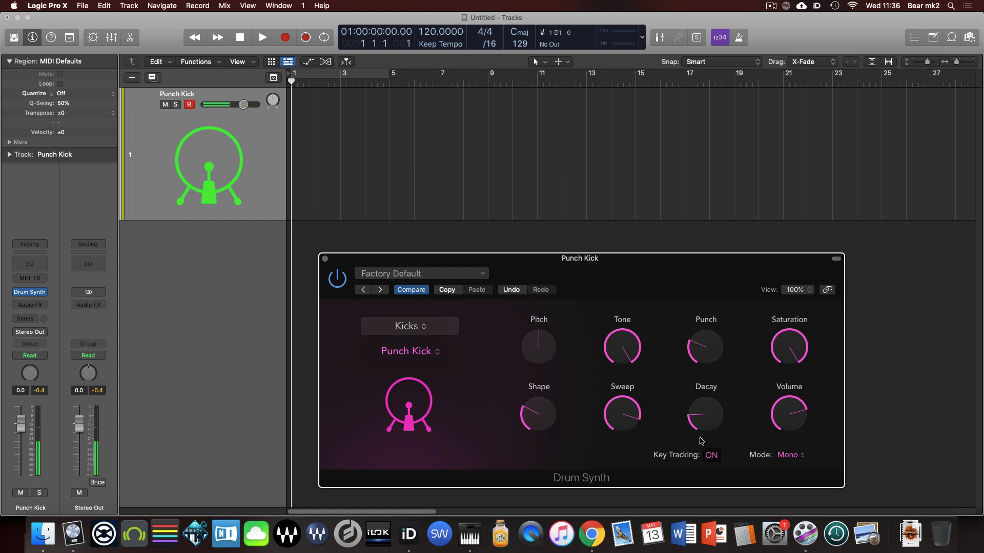
left_click_drag(700, 357, 703, 233)
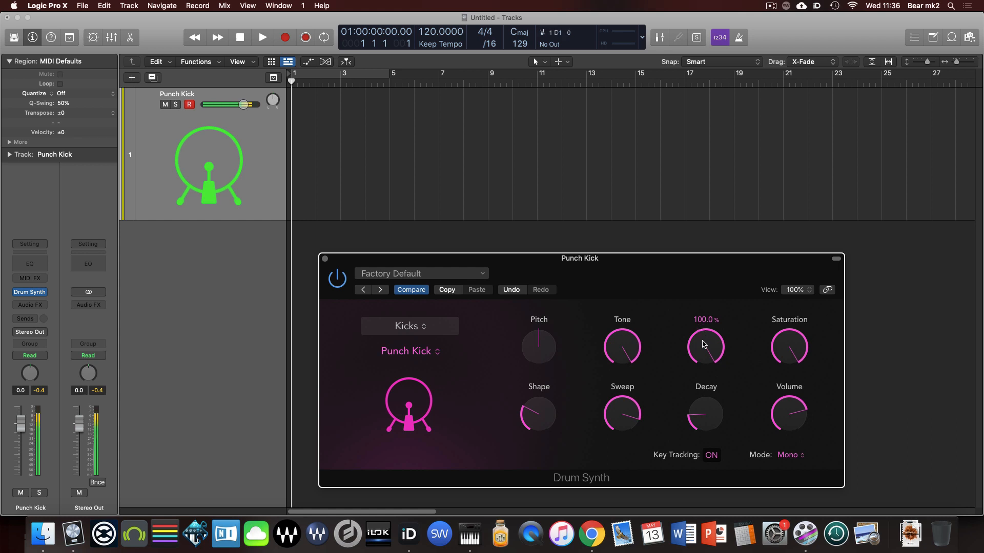
Step: Compare Punch Kick's Punch at 49.9%, 100% and 34.3%, and leave it a little under half
left_click_drag(703, 345, 721, 449)
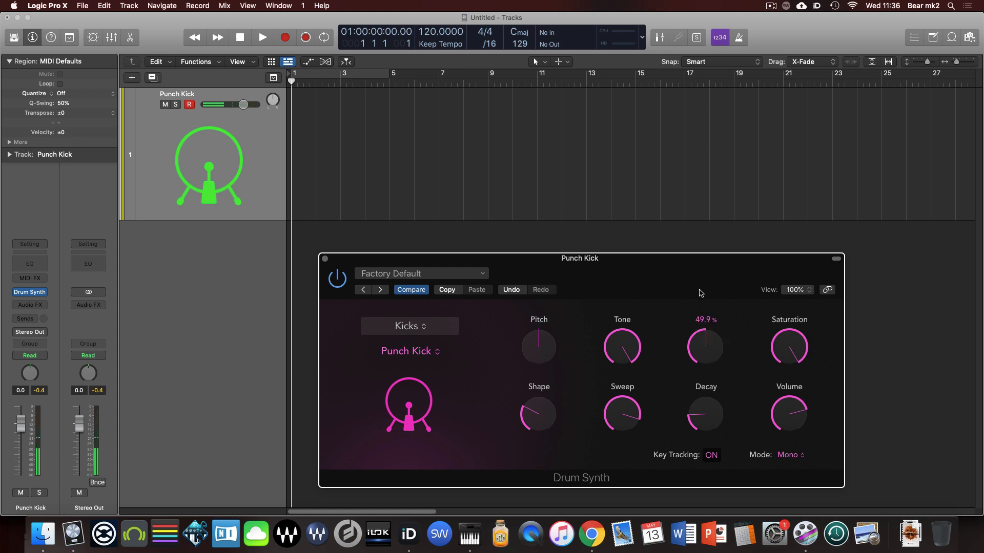
left_click_drag(700, 292, 694, 245)
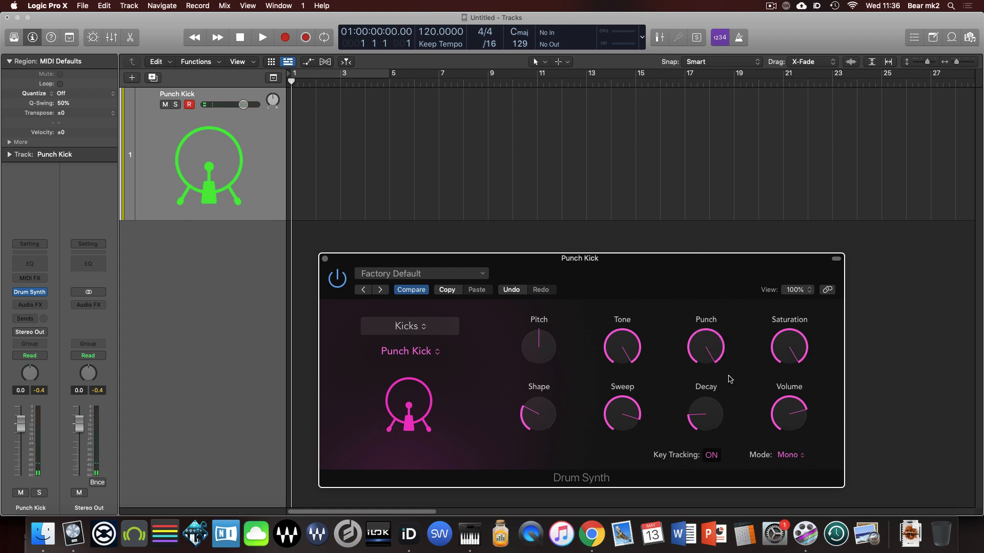
left_click_drag(711, 362, 708, 395)
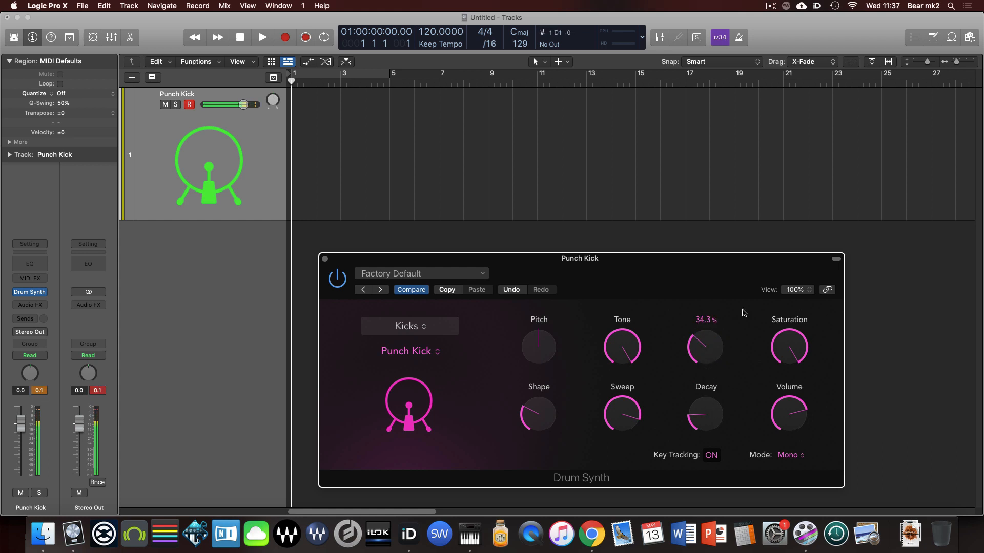
left_click_drag(713, 341, 711, 344)
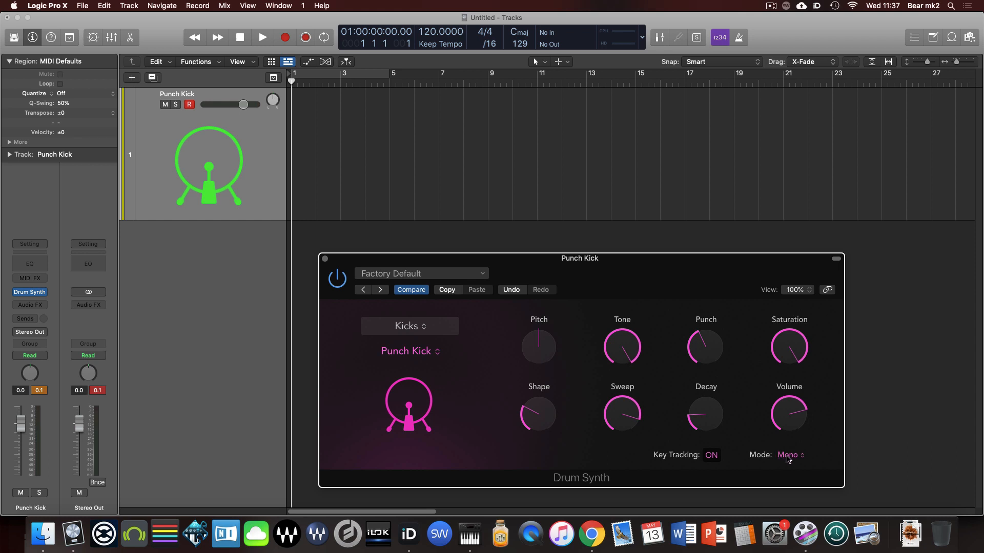
Step: Change the synth's Mode to Poly, and toggle Key Tracking off and back on
left_click(787, 455)
left_click(742, 441)
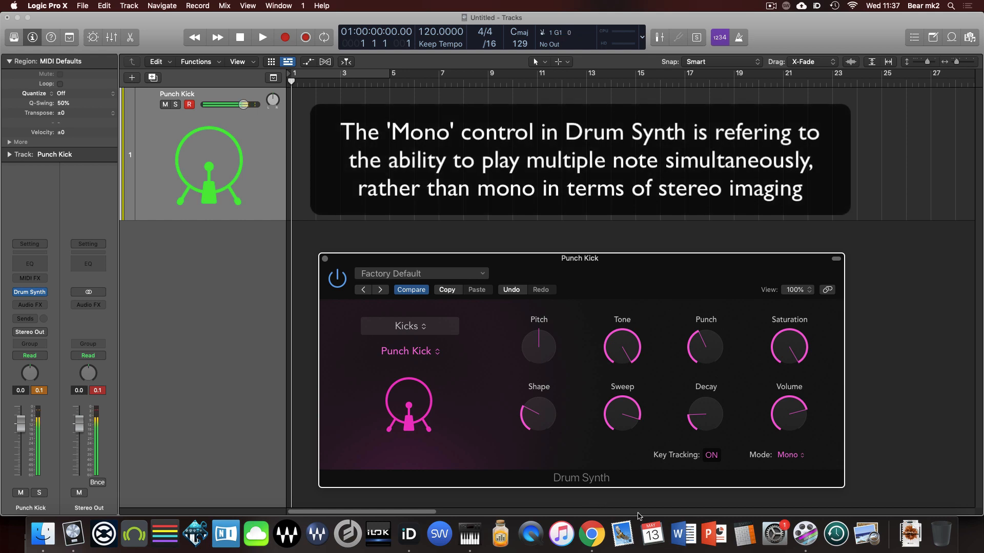
left_click(793, 454)
left_click(792, 467)
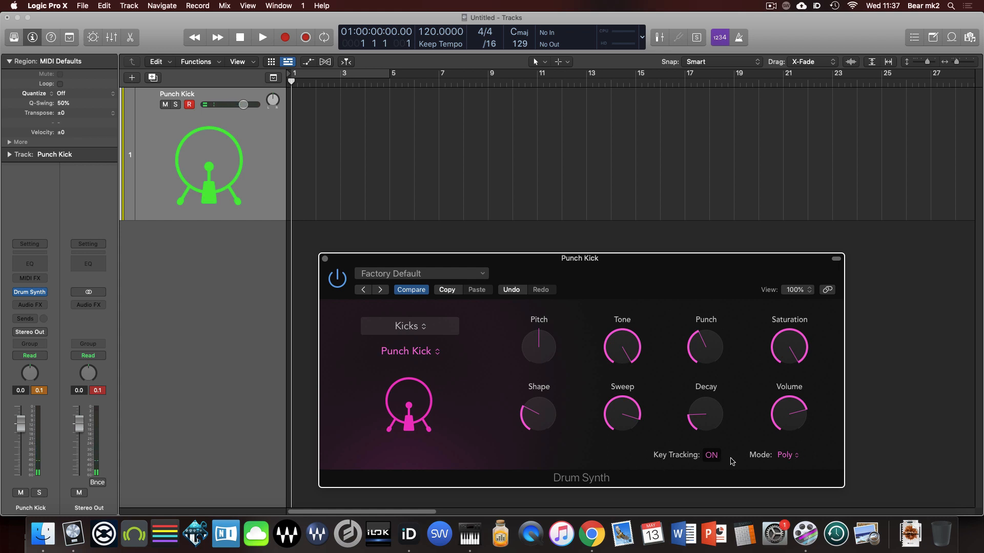
left_click(709, 454)
left_click(714, 458)
Step: Check the level of Punch Kick in Poly mode, resetting the kick channel's peak reading twice
mouse_move(783, 415)
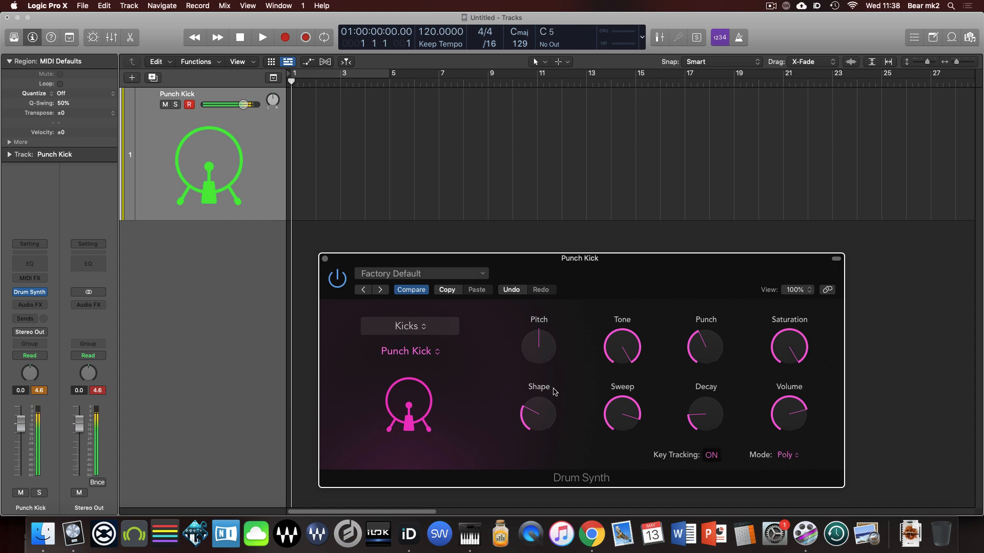
left_click(40, 391)
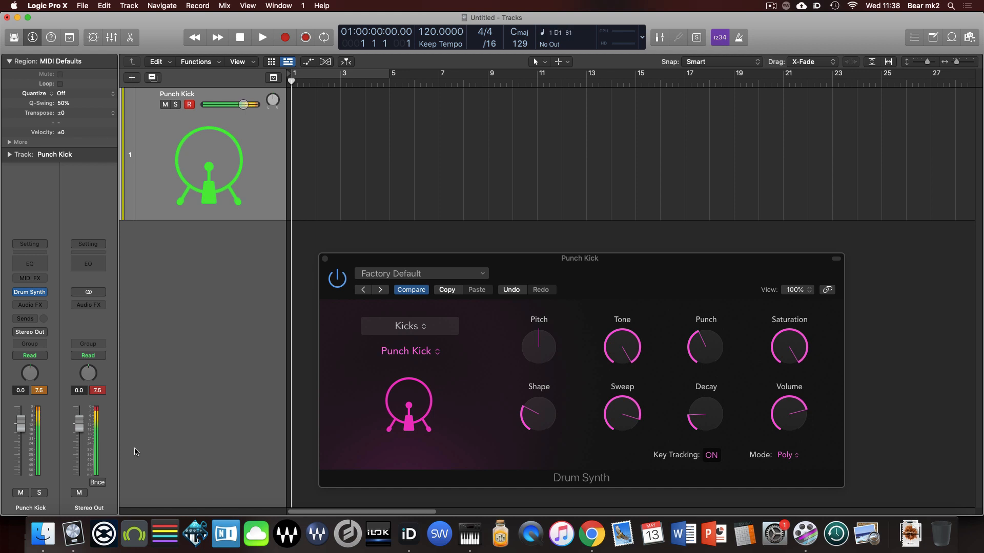
left_click(42, 390)
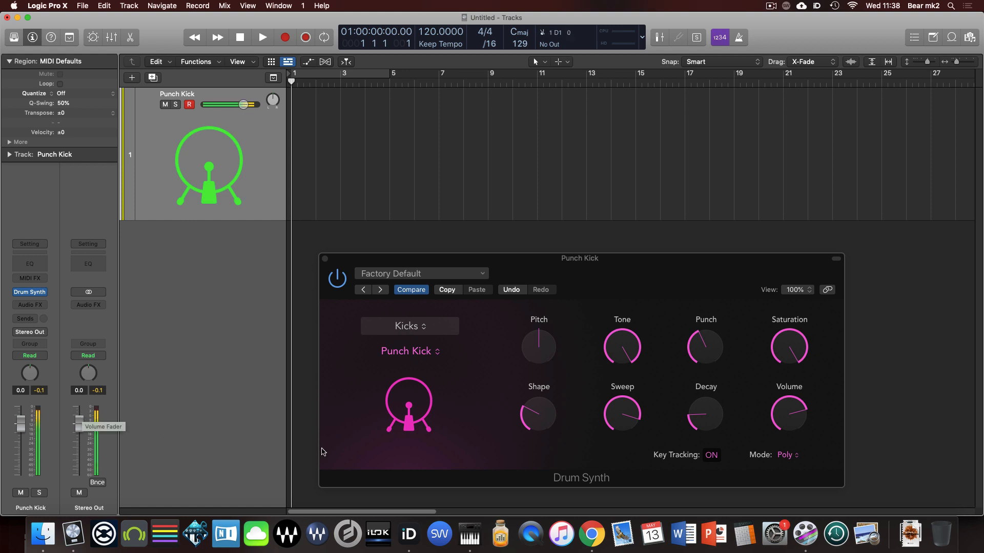
Step: Switch the sound to Air Kick, and lower its Noise to 66%
left_click(402, 353)
left_click(413, 366)
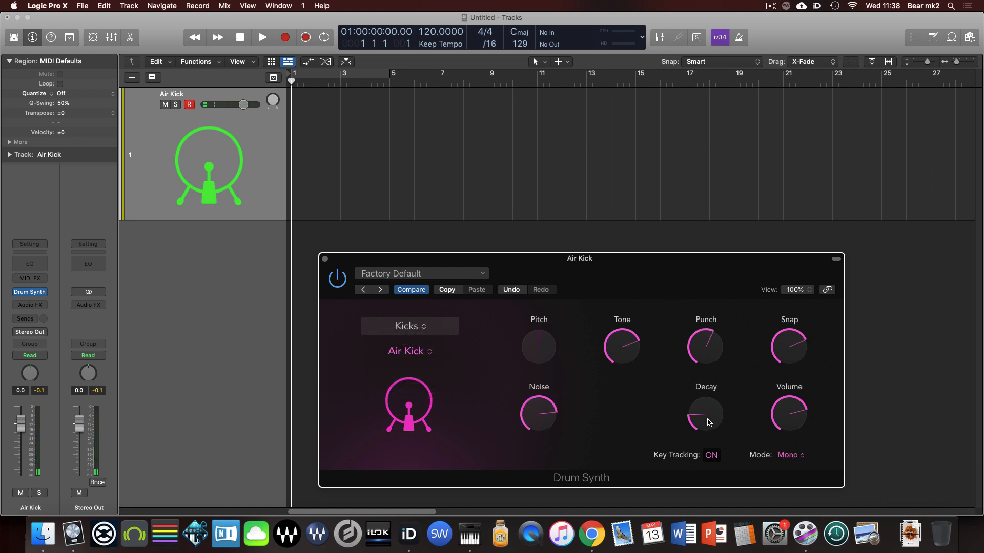
left_click_drag(544, 414, 539, 437)
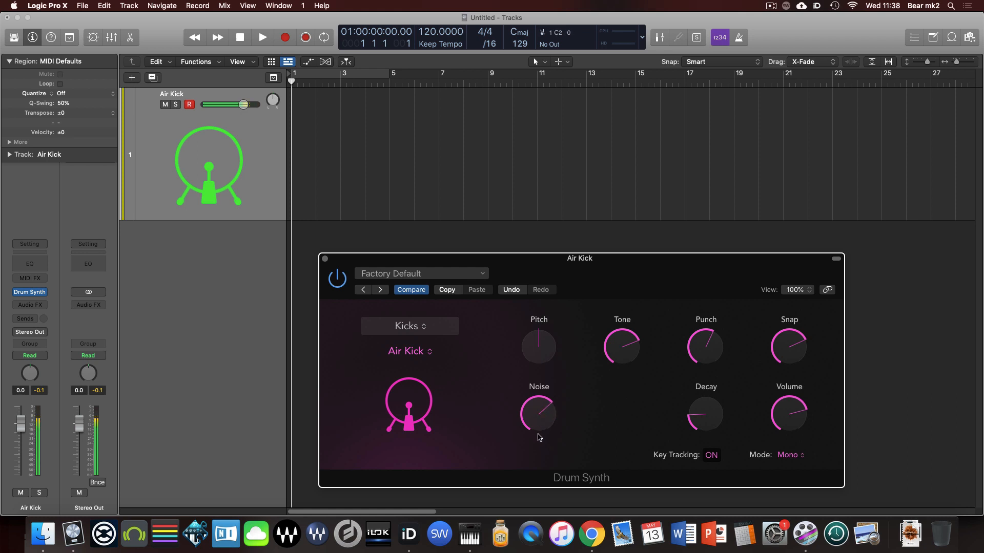
mouse_move(533, 408)
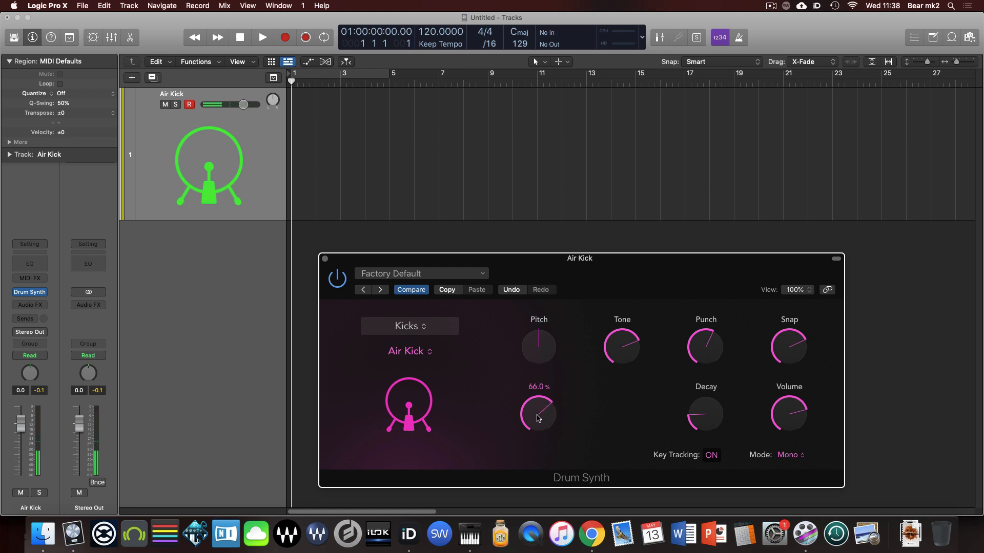
Step: Raise Air Kick's Snap to about nine tenths, and audition Noise at 0% before readjusting Noise and Snap
mouse_move(808, 351)
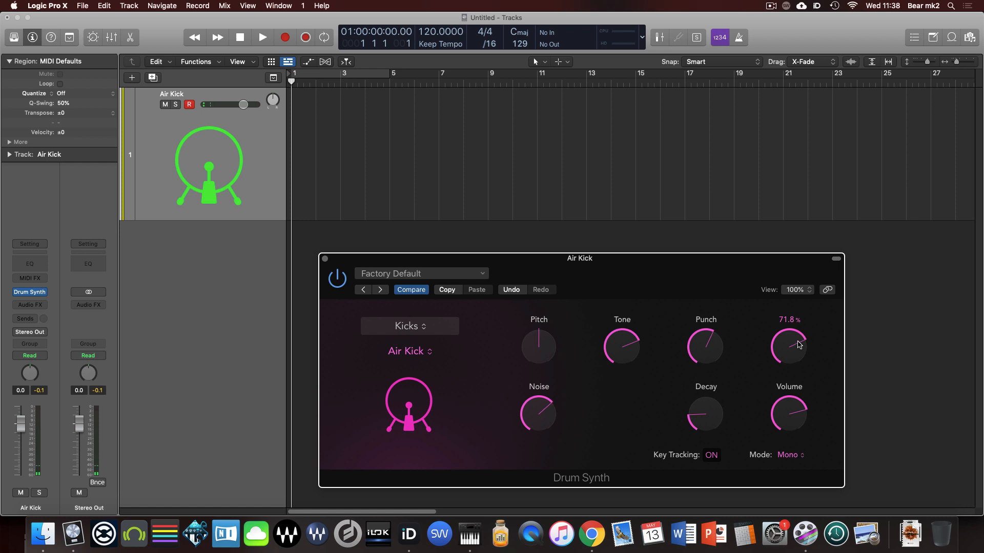
left_click_drag(797, 341, 804, 360)
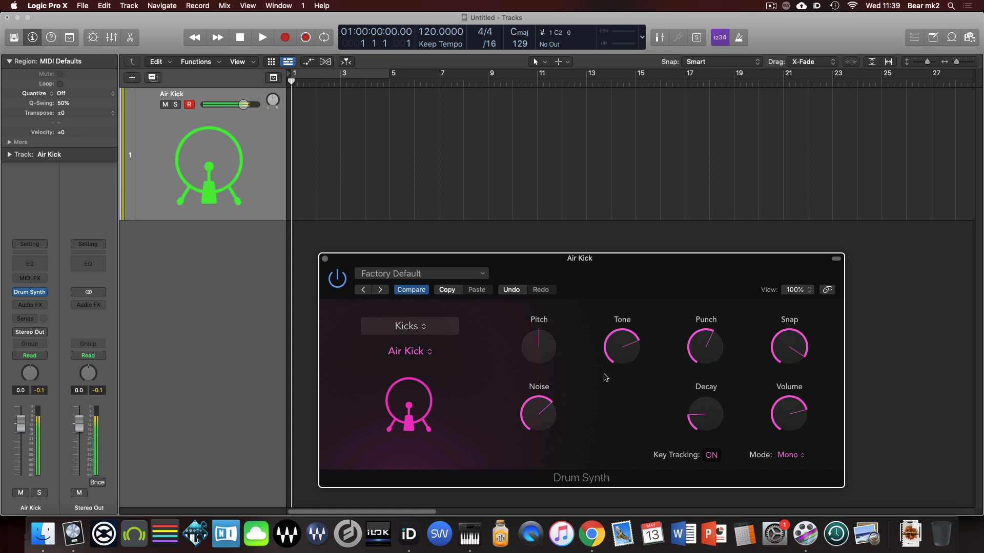
left_click_drag(540, 409, 534, 481)
mouse_move(541, 416)
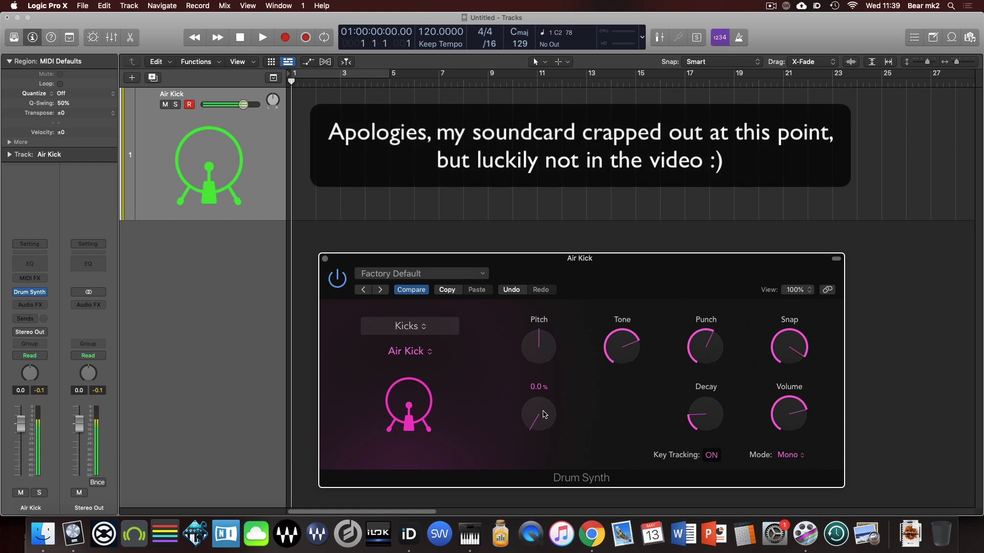
mouse_move(544, 416)
left_mouse_down()
mouse_move(542, 384)
mouse_move(542, 431)
left_mouse_up()
left_click_drag(784, 344, 779, 369)
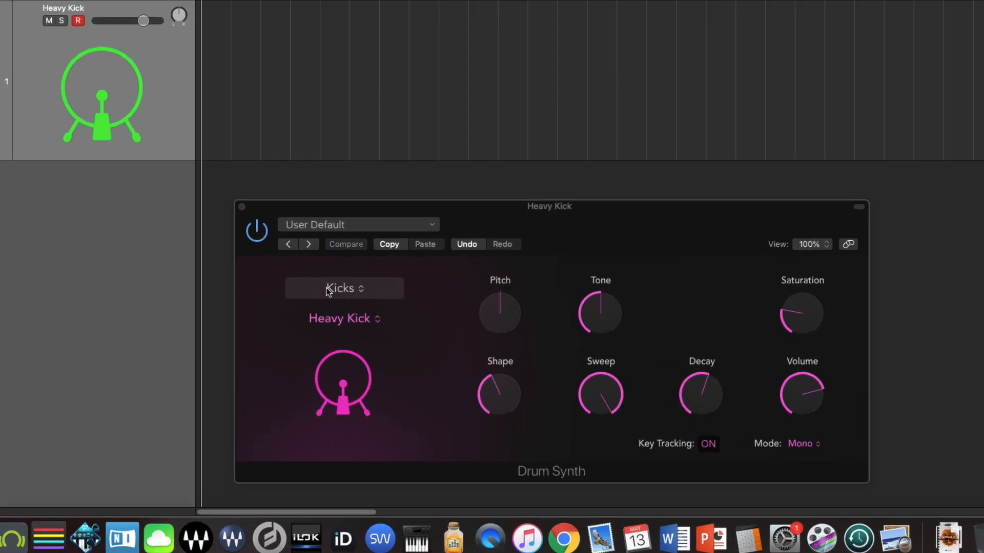
Step: Switch the category to Snares and Claps, and try Snappy Snare's Dirt before resetting it to its default
left_click(328, 291)
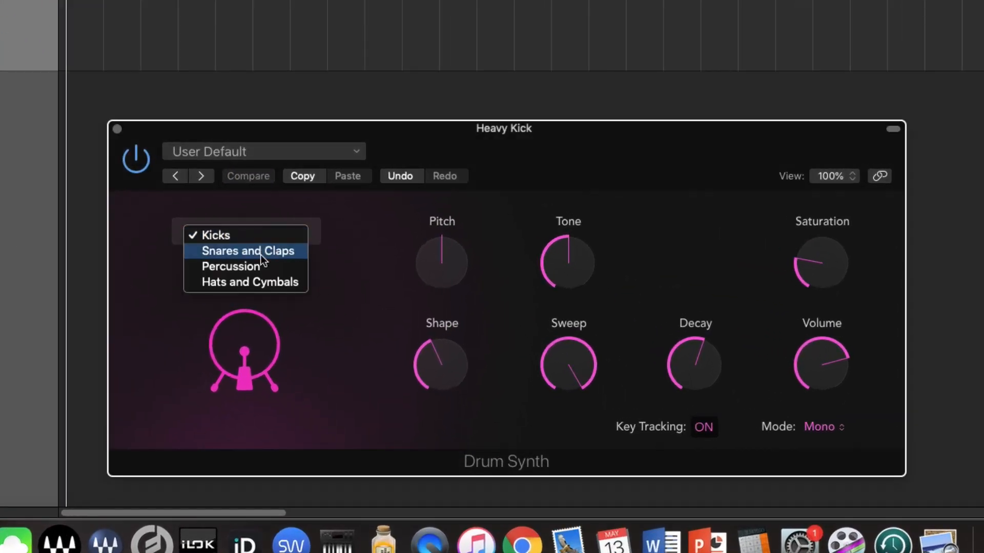
left_click(258, 256)
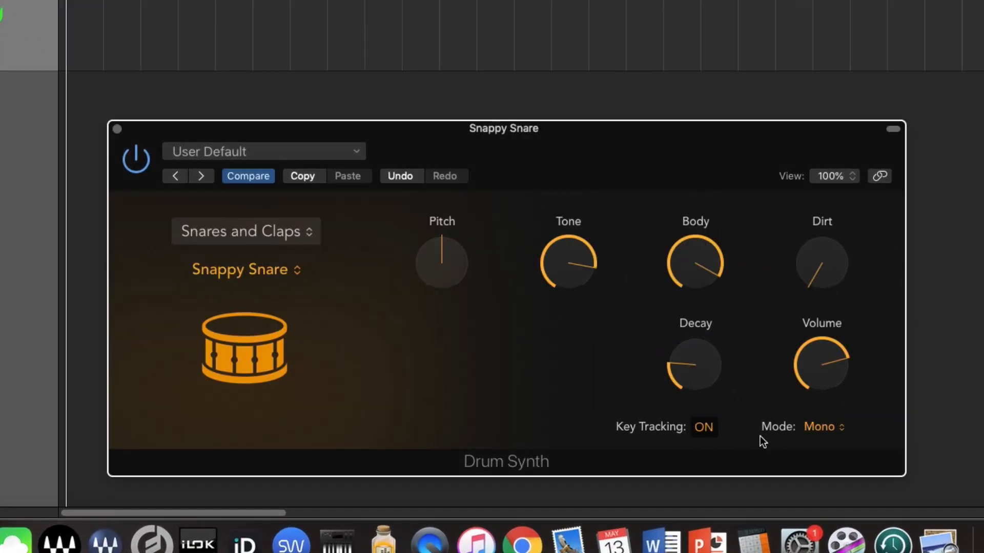
mouse_move(810, 280)
left_click_drag(823, 261, 793, 135)
left_click(814, 260, "alt")
Step: Go through Air Snare, Electronic Snare and Mechanical Clap to compare their controls, and look over the remaining snare and clap sounds
left_click(272, 270)
left_click(271, 286)
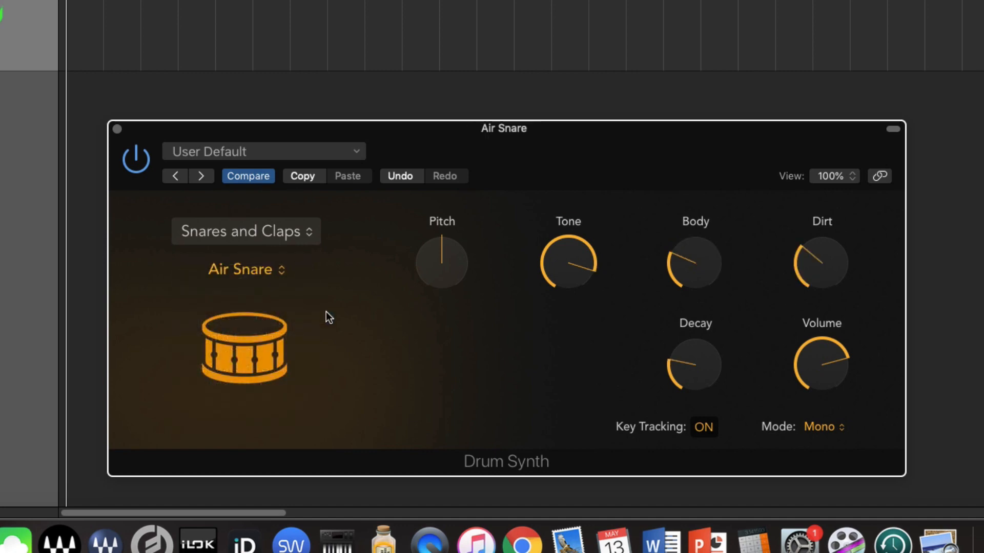
left_click(255, 281)
left_click(251, 290)
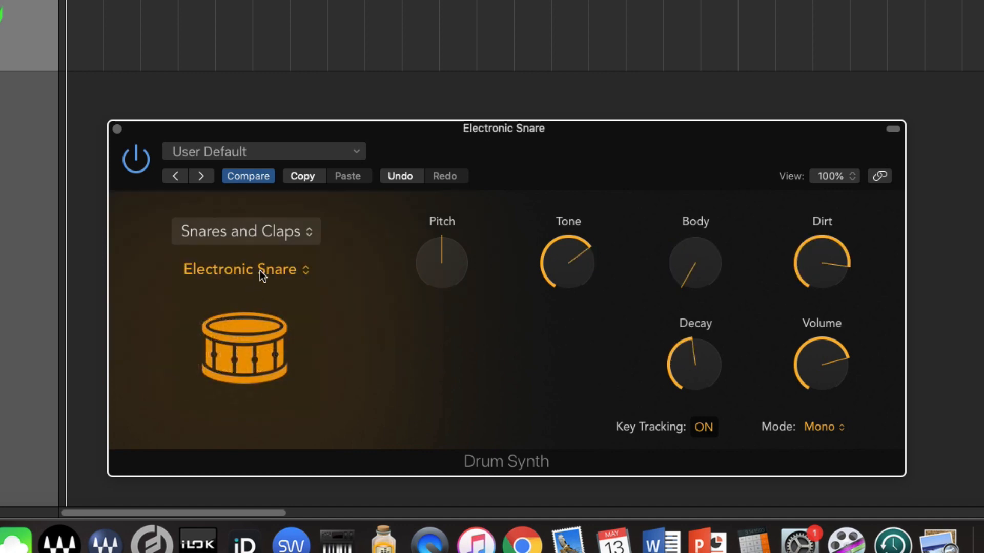
left_click(260, 270)
left_click(264, 290)
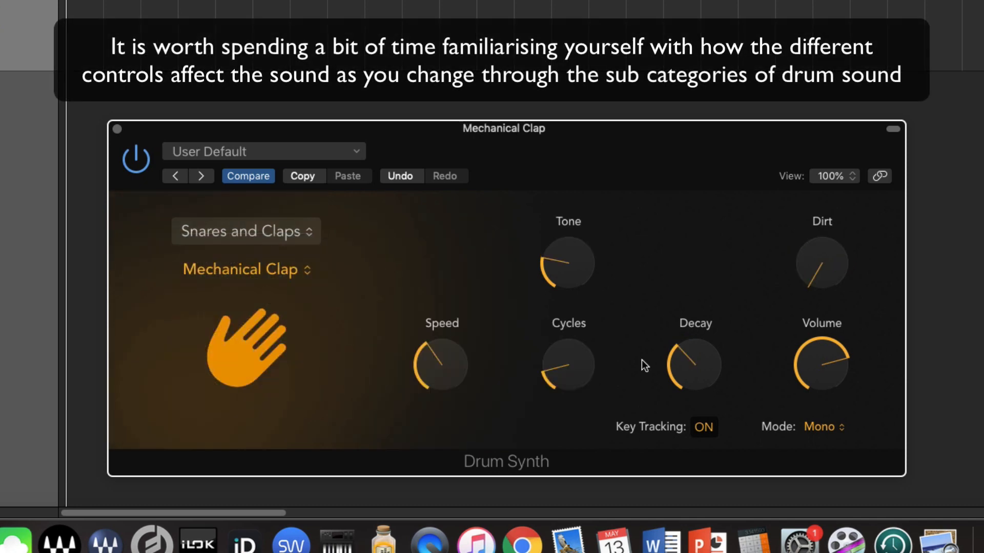
mouse_move(416, 332)
mouse_move(661, 315)
left_click(239, 269)
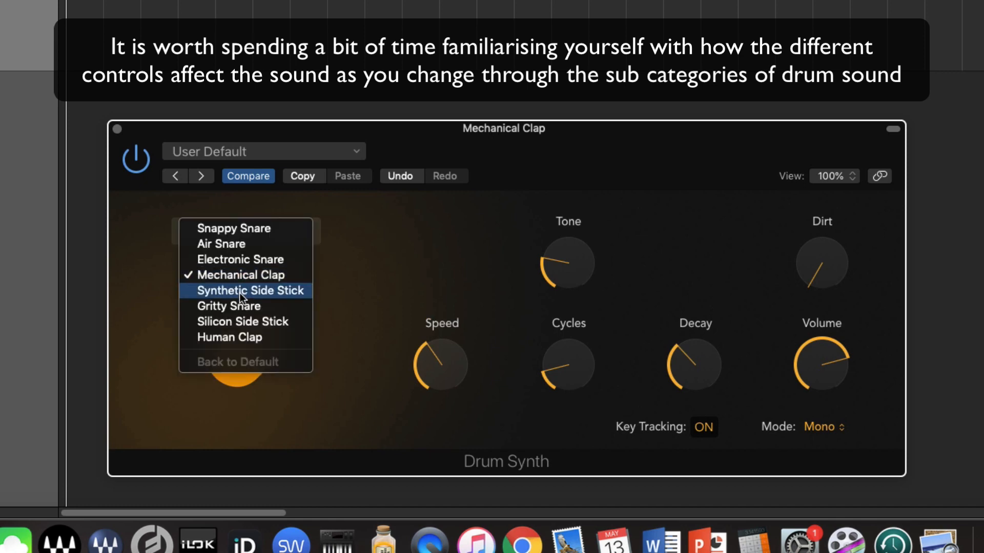
left_click(404, 244)
Step: Look at the Percussion category, return to Kicks, and close the synth window
left_click(272, 231)
left_click(263, 253)
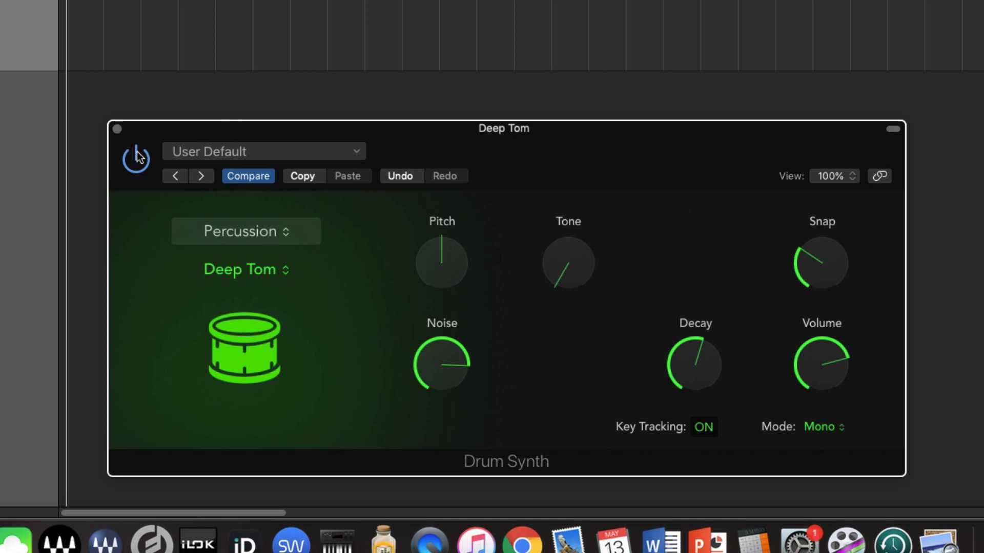
left_click(295, 236)
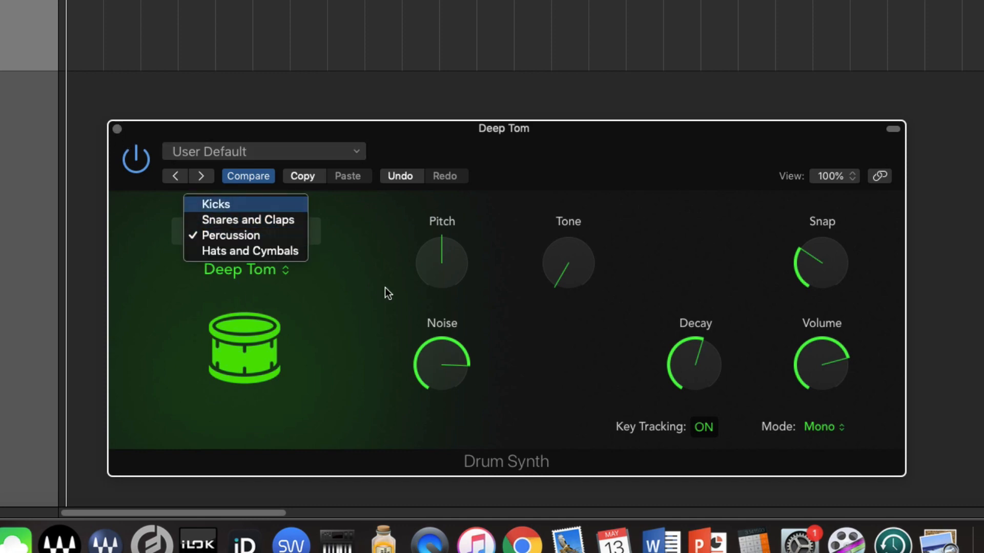
left_click(270, 207)
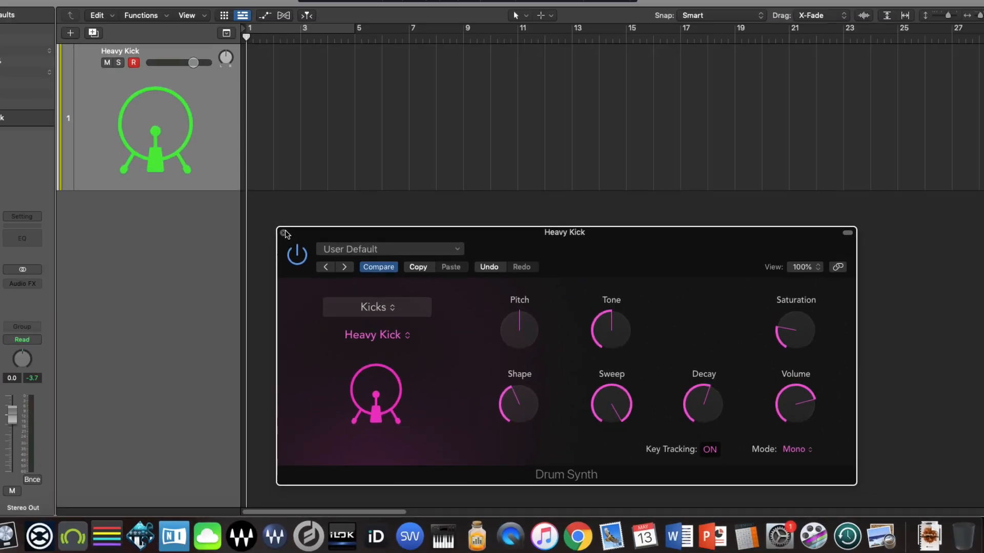
left_click(117, 129)
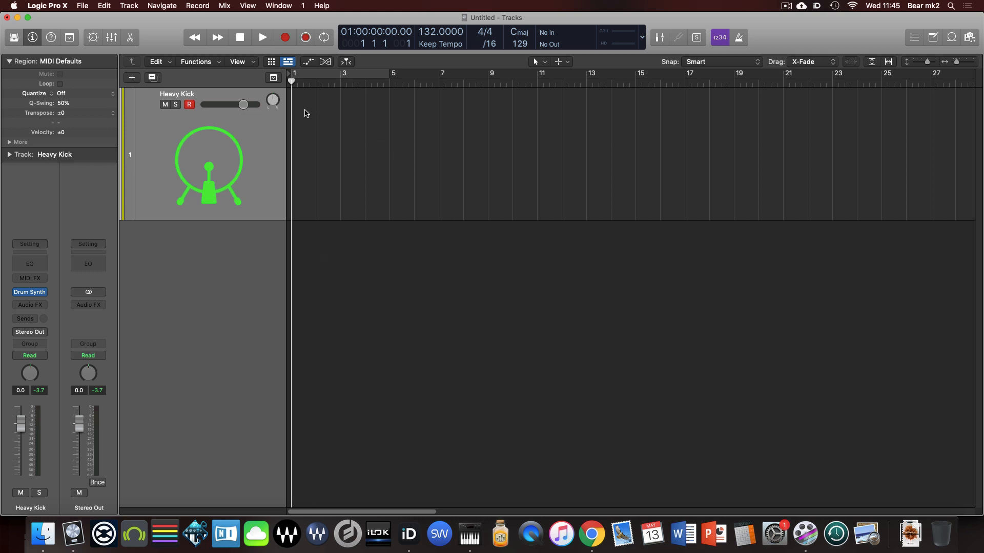
Step: Open the Step Sequencer in its own window, enlarge it to full size to view it, and close it
left_click(258, 4)
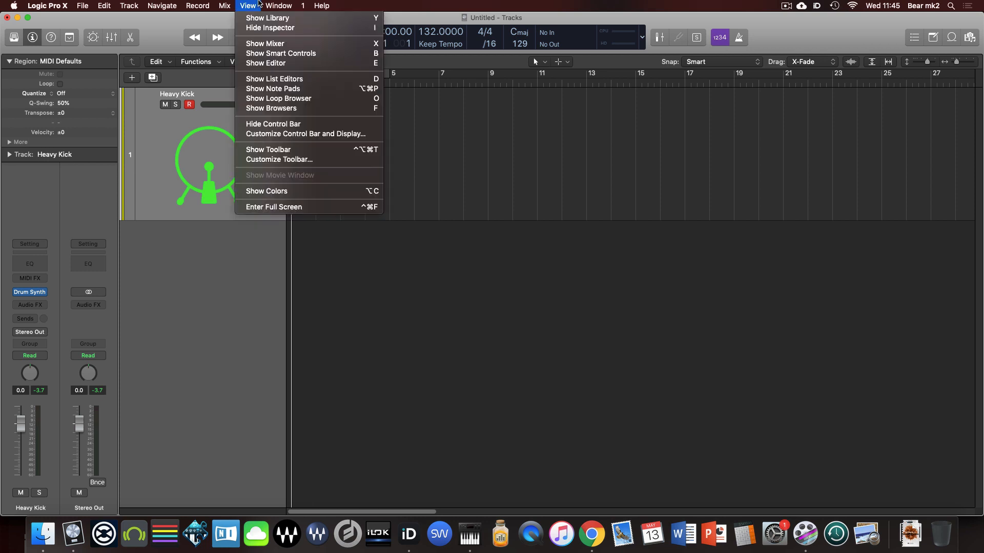
mouse_move(269, 3)
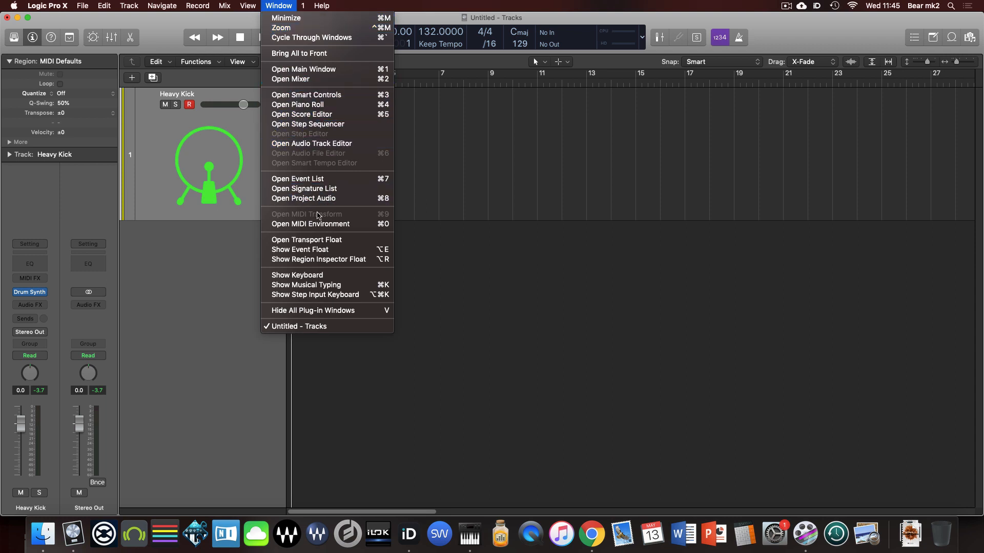
left_click(318, 124)
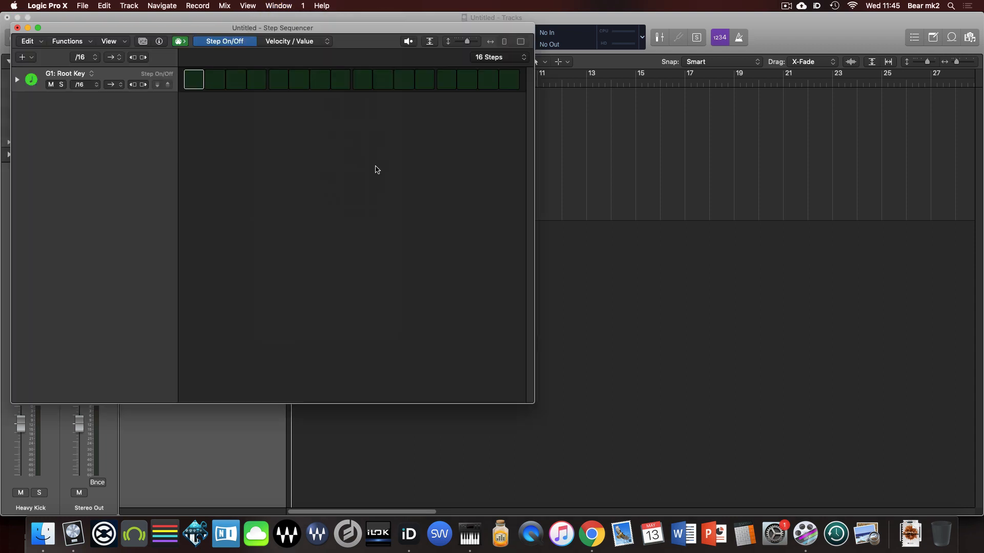
left_click(38, 27)
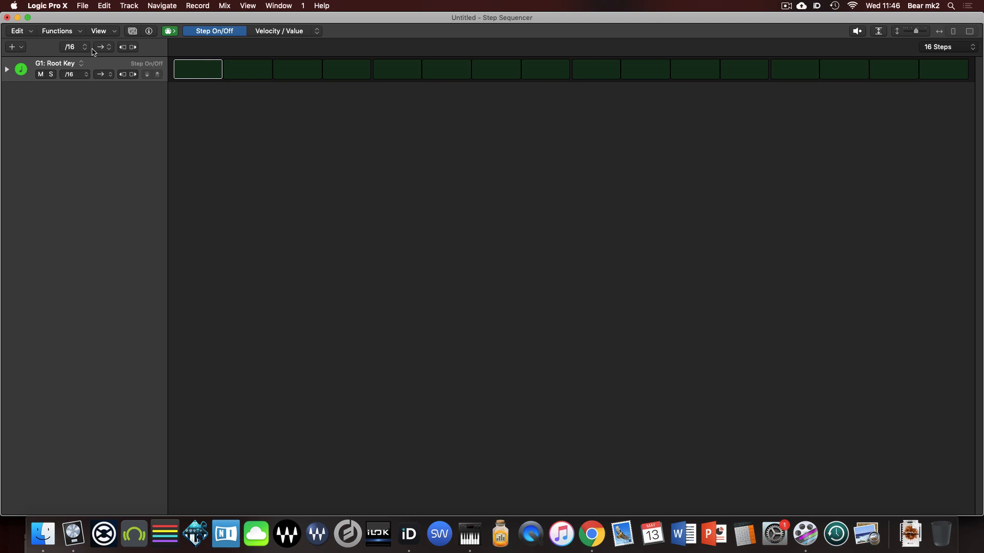
left_click(7, 18)
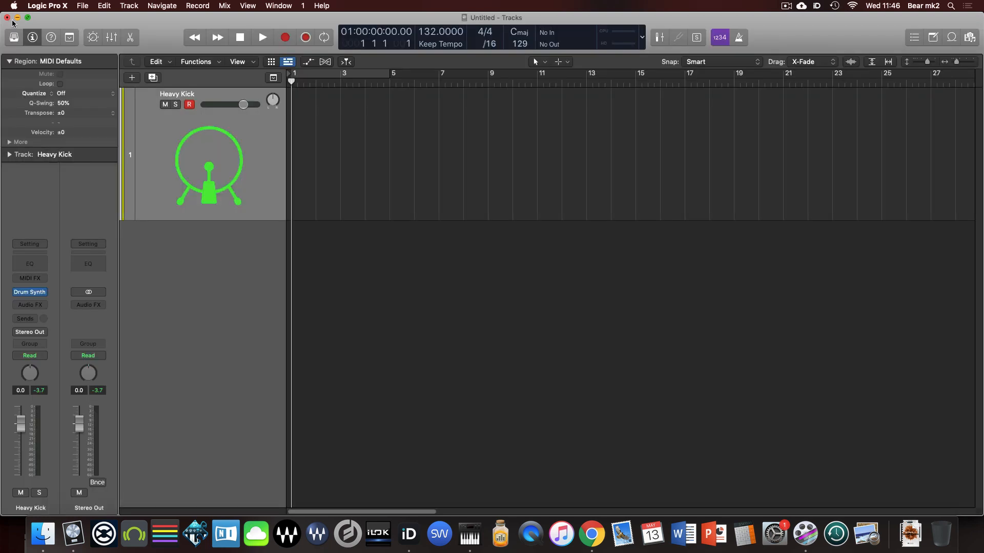
Step: Create an empty MIDI region at bar 1 on the Heavy Kick track, and extend it to bar 5
right_click(306, 156)
left_click(311, 156)
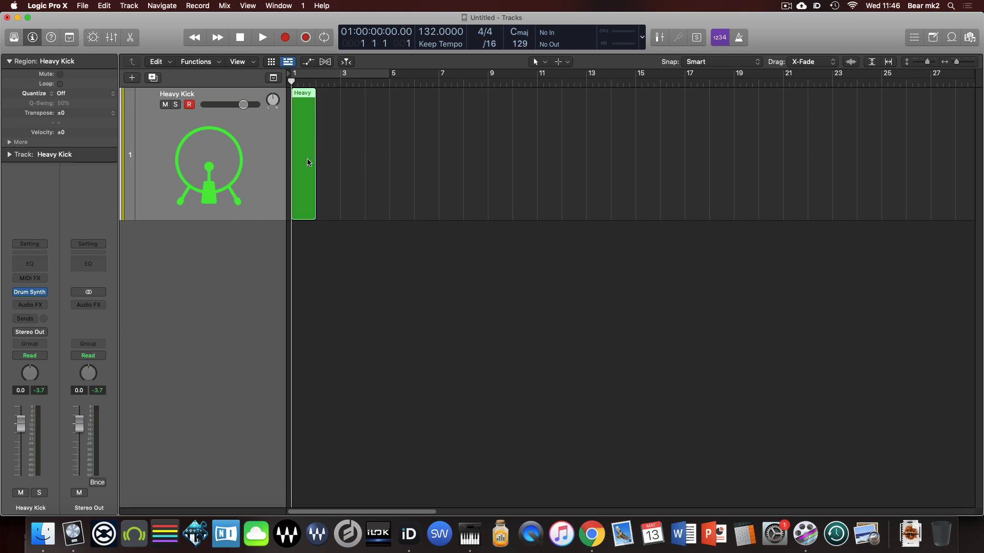
left_click_drag(316, 207, 390, 207)
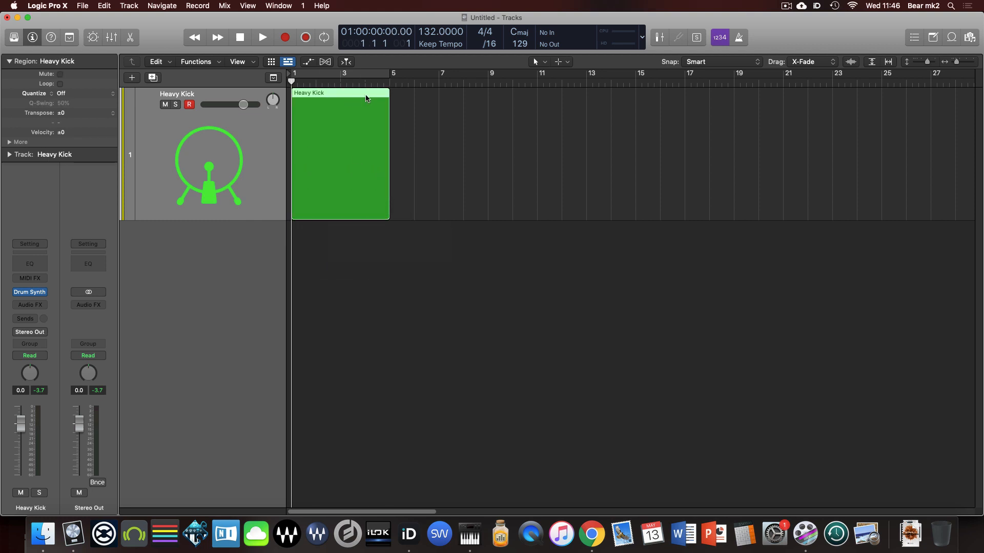
Step: Turn on cycle playback for bars 1 to 5, and open the Heavy Kick region in the Piano Roll
key("c")
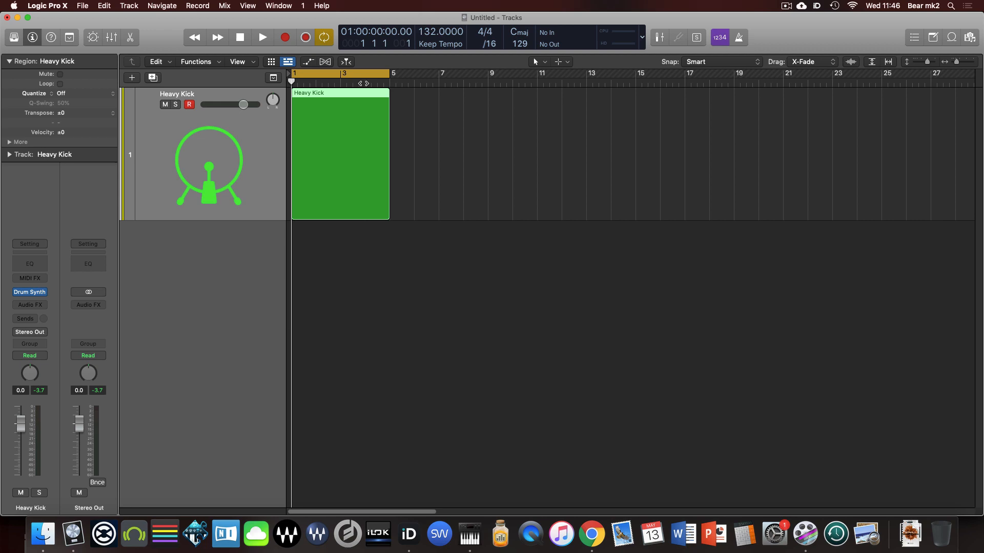
double_click(350, 142)
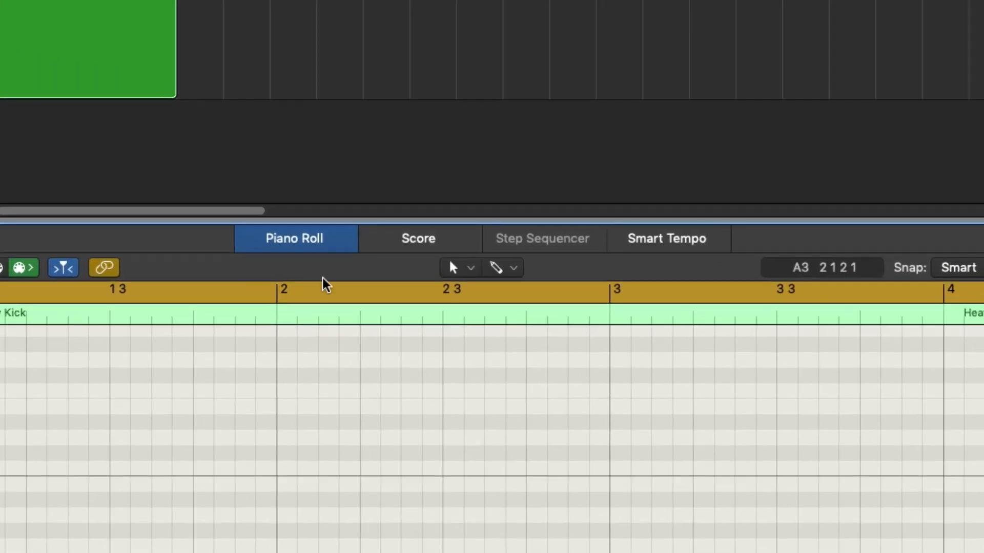
Step: Close the editor, and replace the empty MIDI region on the Heavy Kick track with a pattern region
key("n")
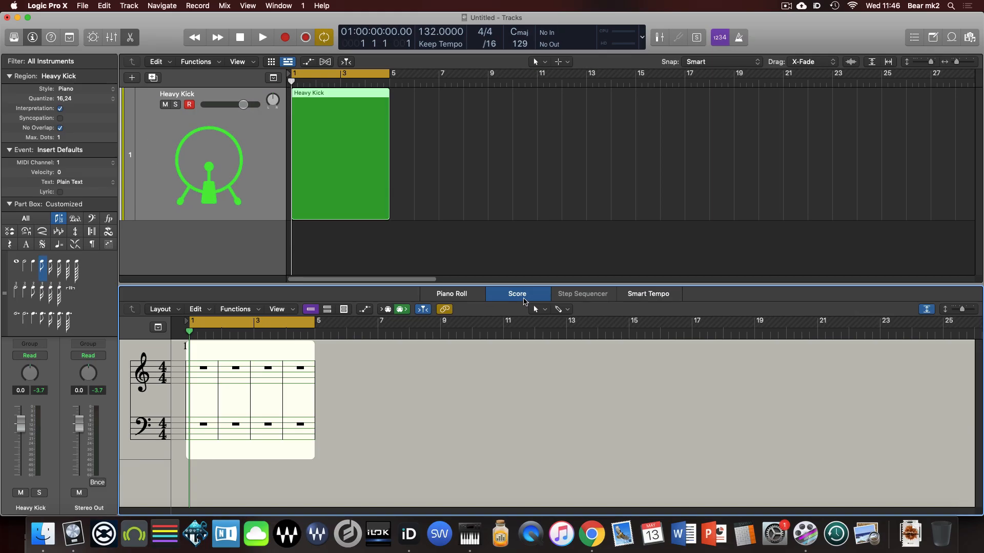
left_click(523, 297)
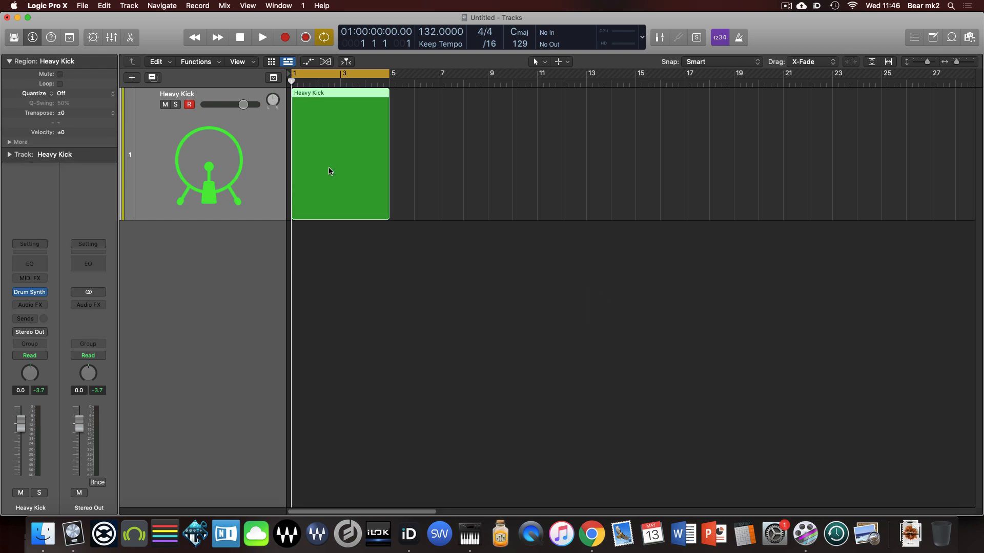
key("Delete")
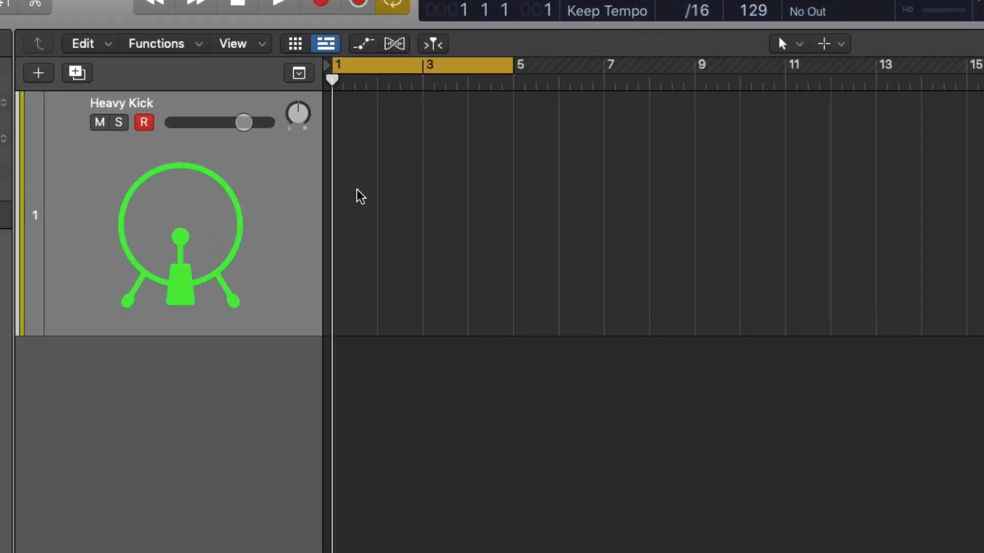
right_click(357, 189)
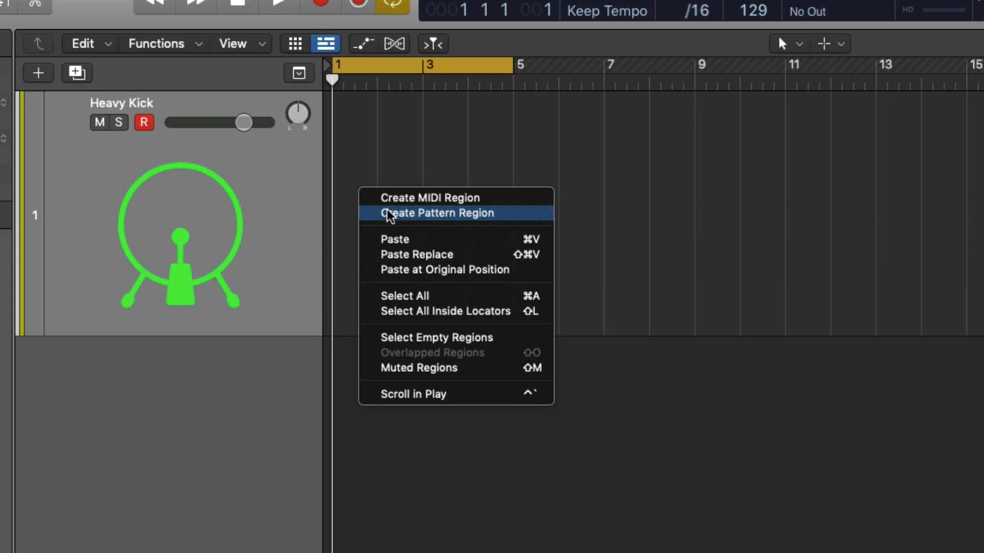
left_click(527, 214)
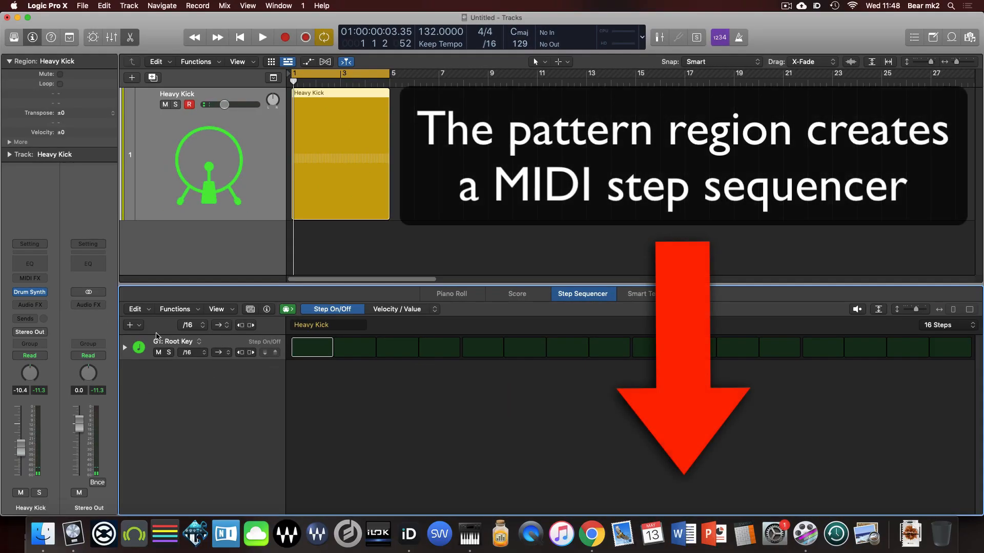
Step: Turn on steps 1 and 3 in the kick pattern's root key row
left_click(317, 344)
left_click(402, 345)
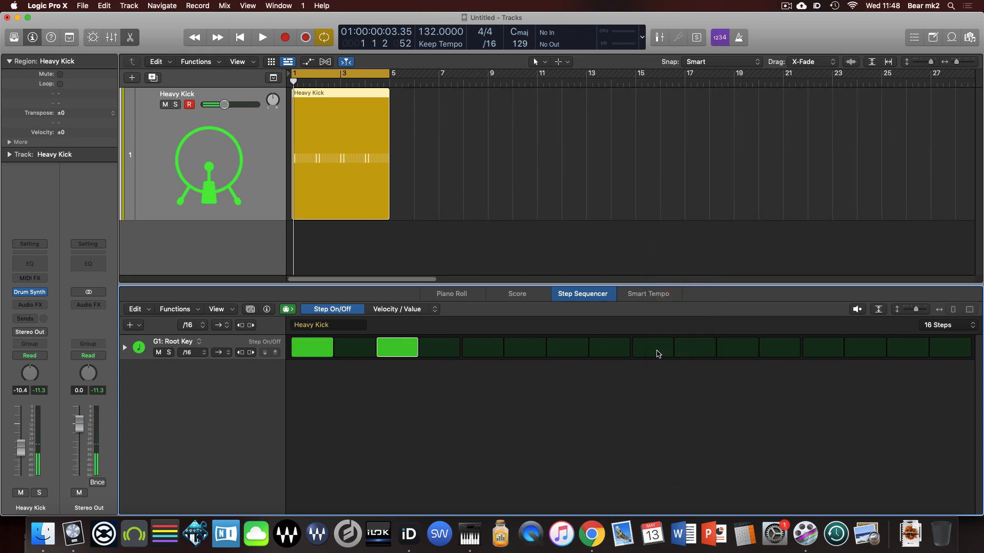
Step: Try a pattern length of 24 steps, and return it to 16 steps
left_click(952, 326)
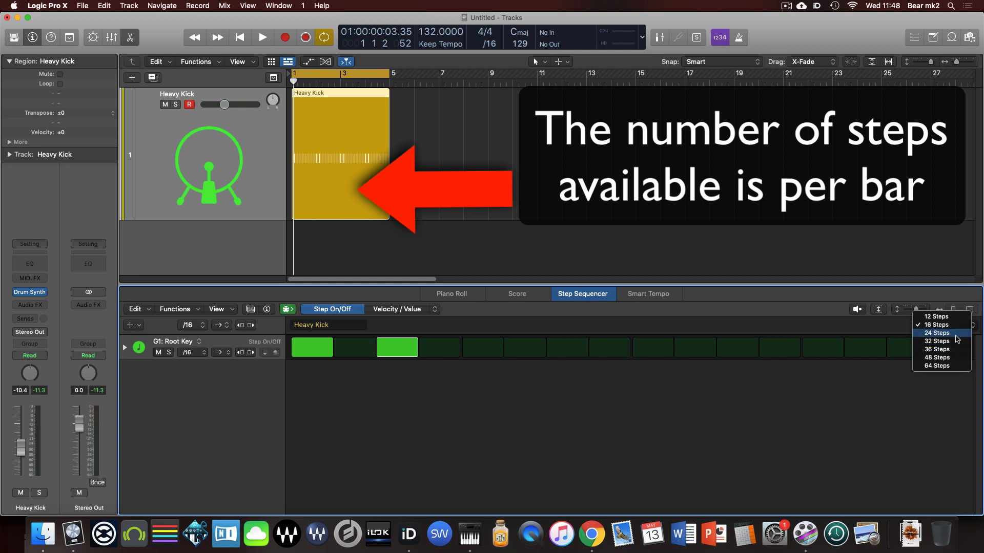
left_click(945, 333)
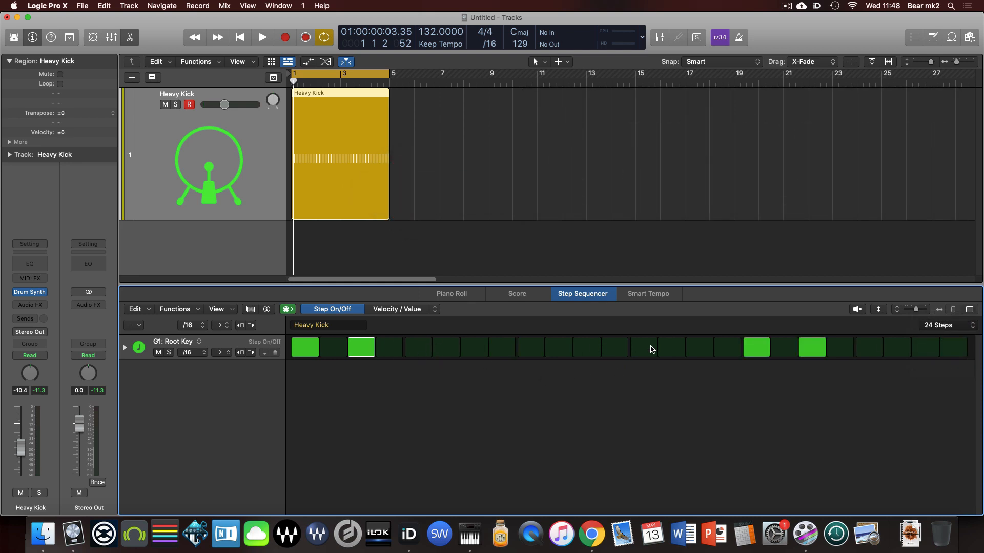
left_click(946, 325)
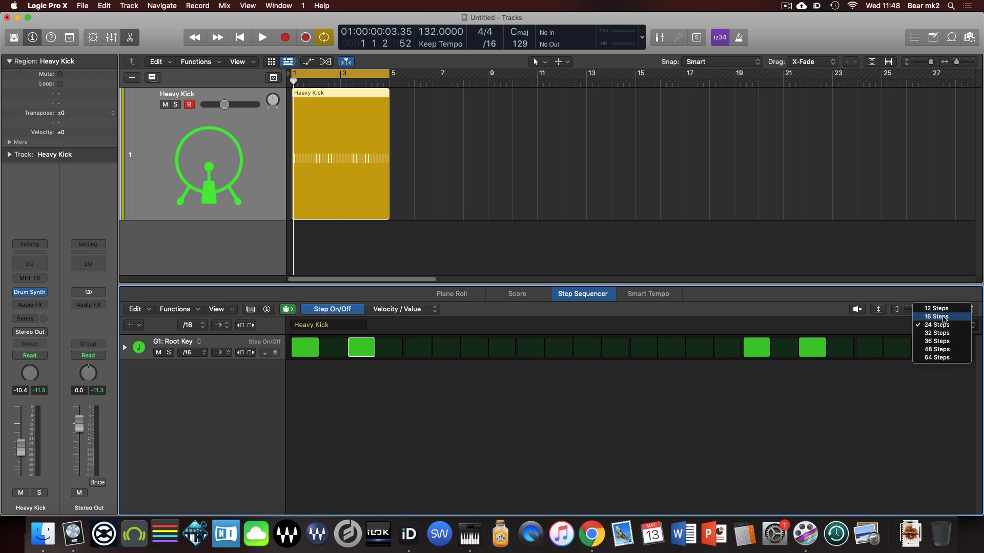
left_click(945, 317)
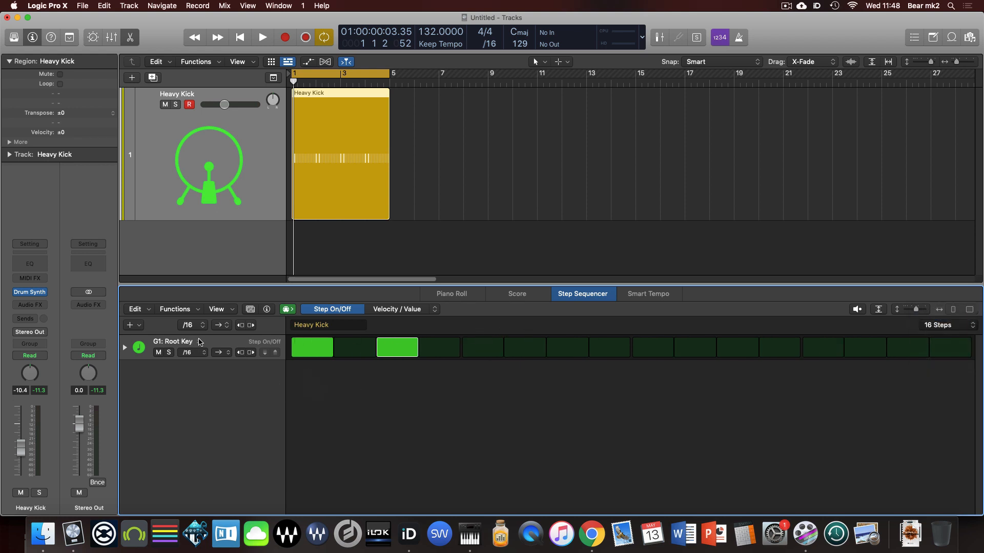
Step: Turn on step 9 of the kick row, and open the Drum Synth window clear of the step grid
left_click(653, 350)
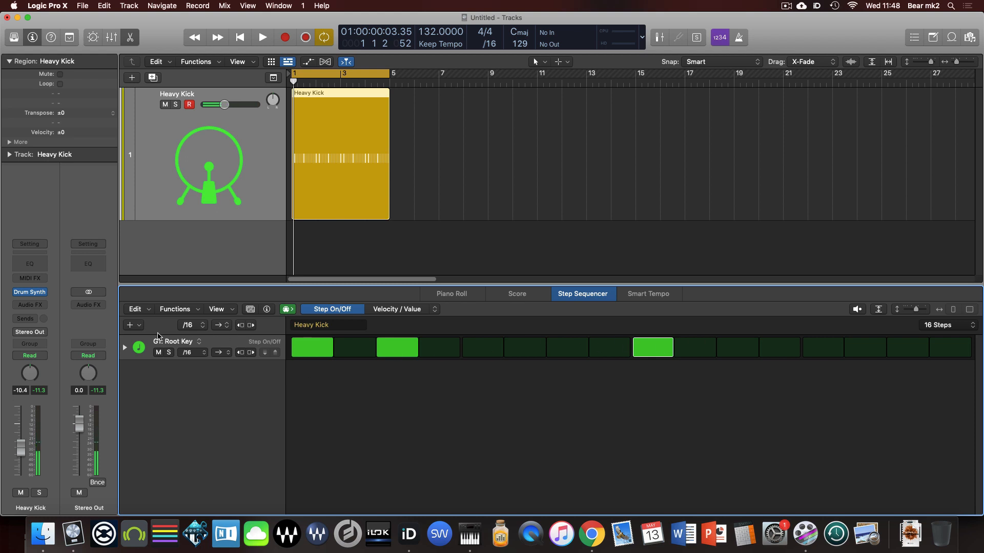
left_click(182, 345)
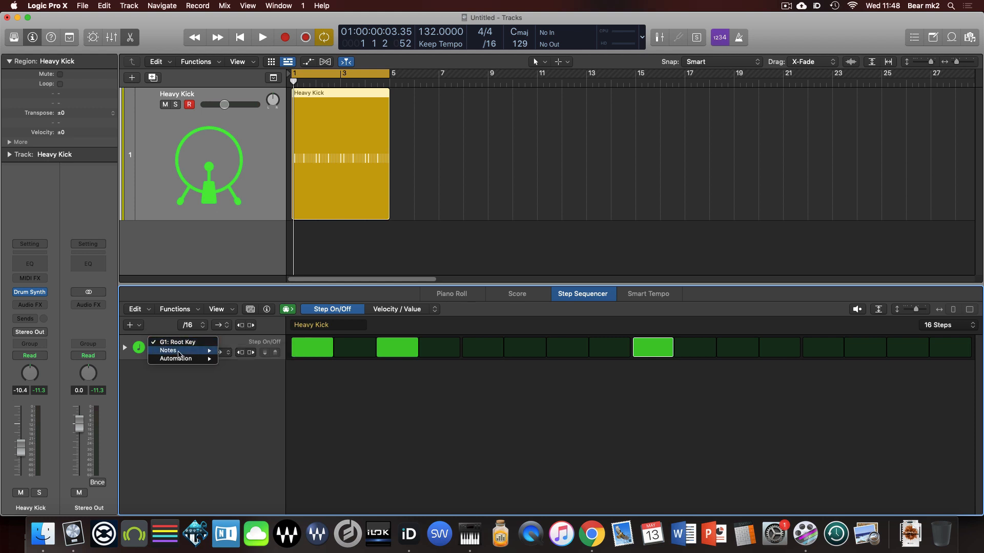
mouse_move(187, 351)
left_click(53, 321)
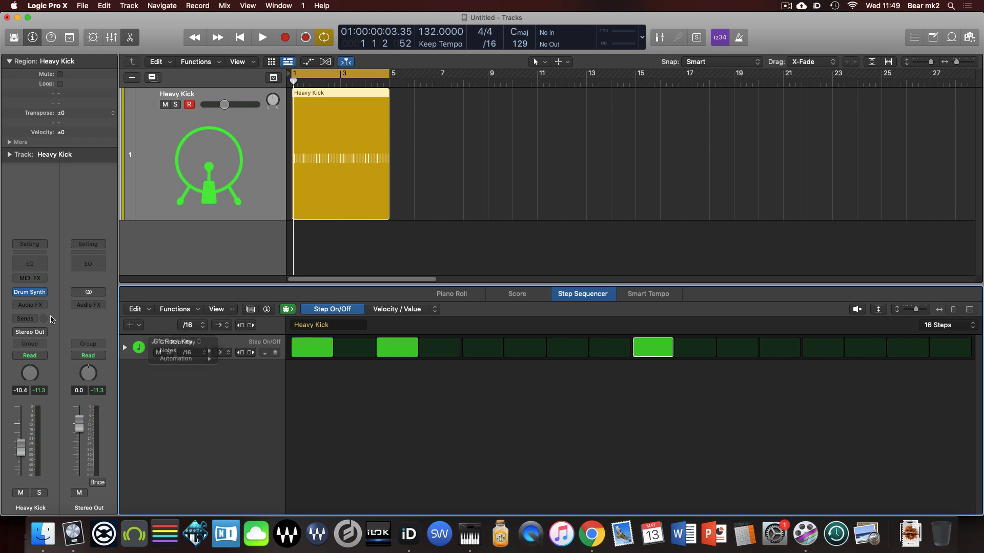
left_click(28, 293)
left_click_drag(631, 262, 734, 37)
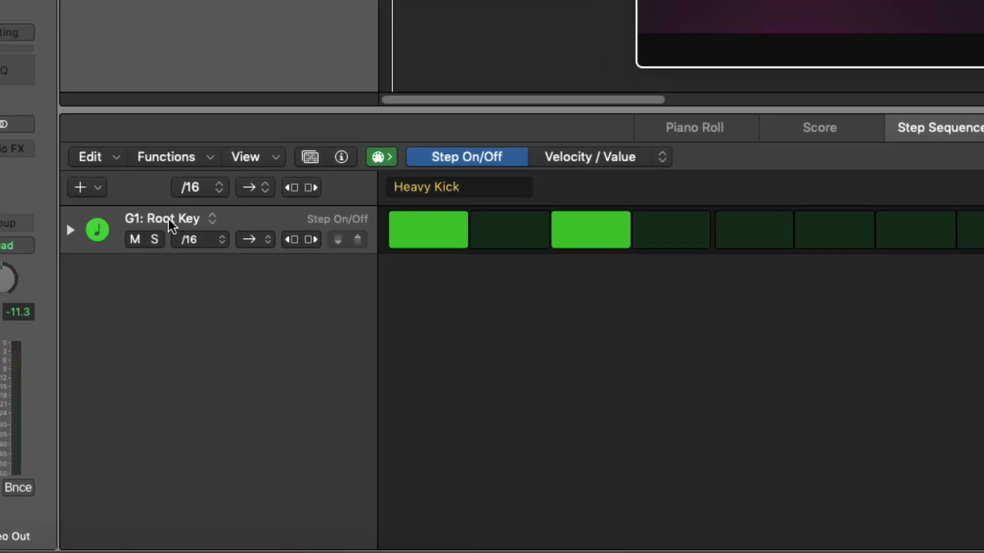
Step: Change the kick row's assigned note from the root key to D1
left_click(175, 342)
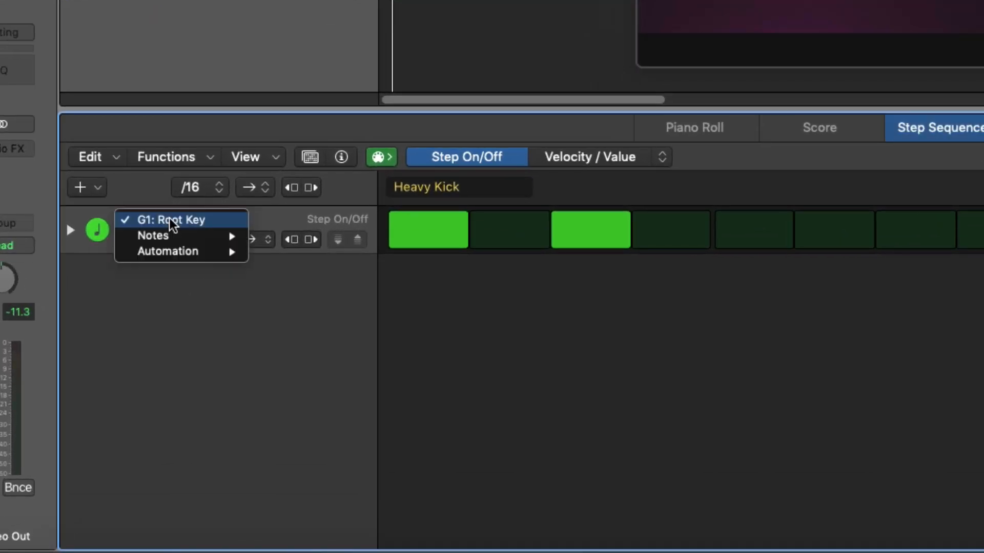
mouse_move(174, 233)
mouse_move(323, 295)
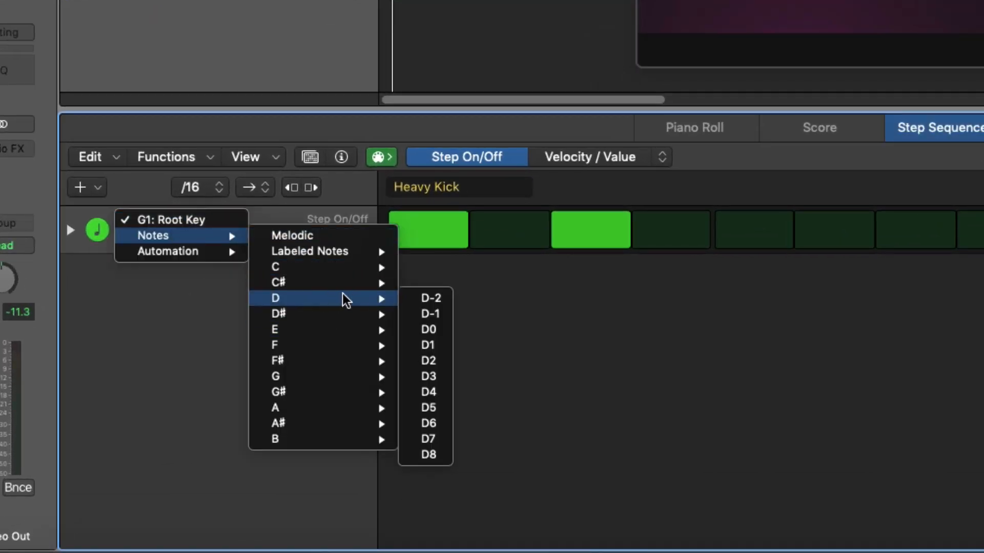
left_click(163, 198)
left_click(160, 217)
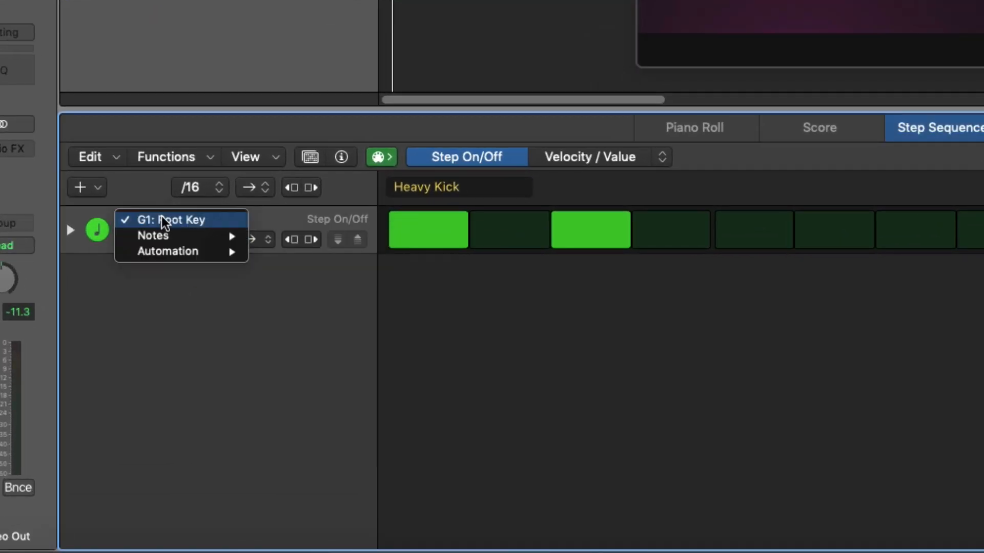
mouse_move(168, 236)
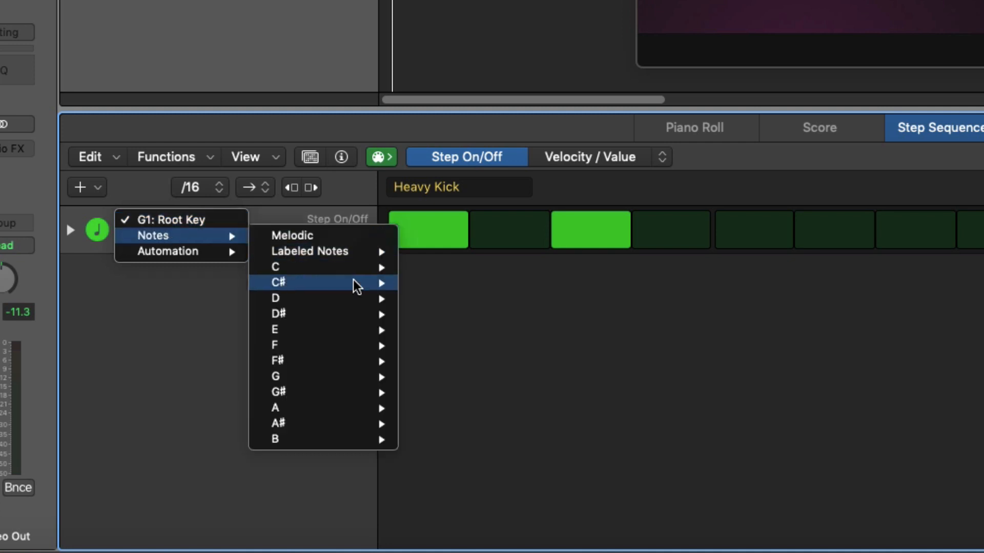
mouse_move(352, 295)
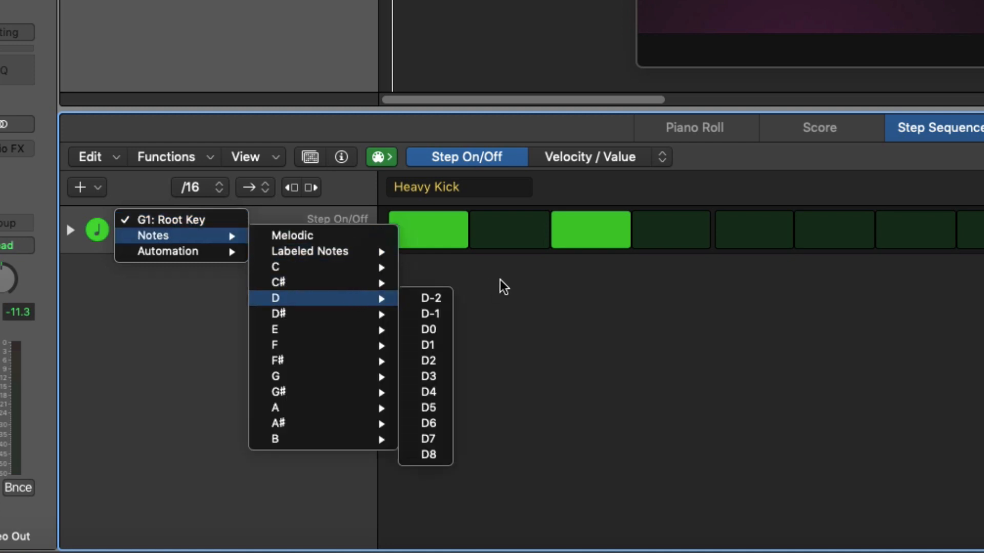
left_click(432, 346)
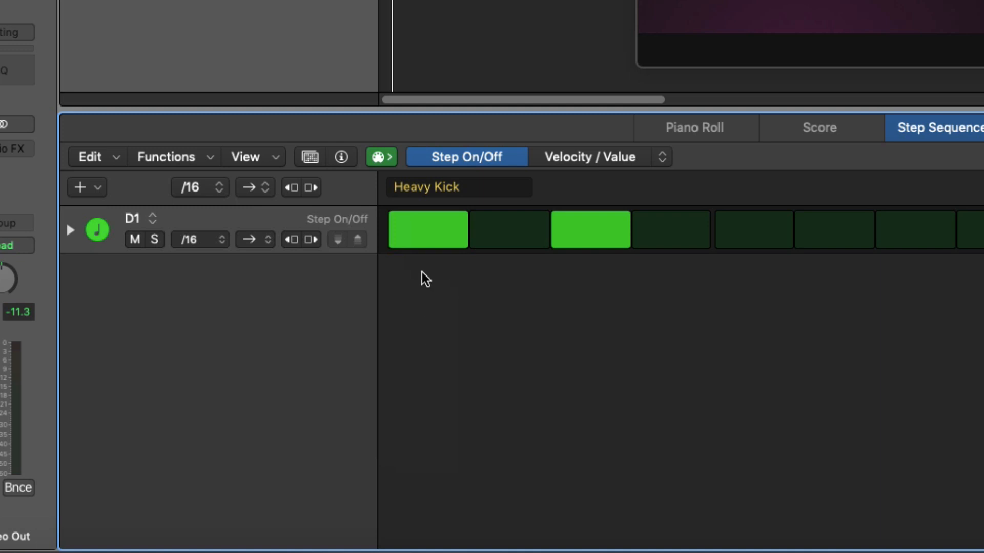
Step: Toggle step 1 off and on again, and play the kick pattern while closing the Drum Synth window
left_click(424, 225)
left_click(426, 227)
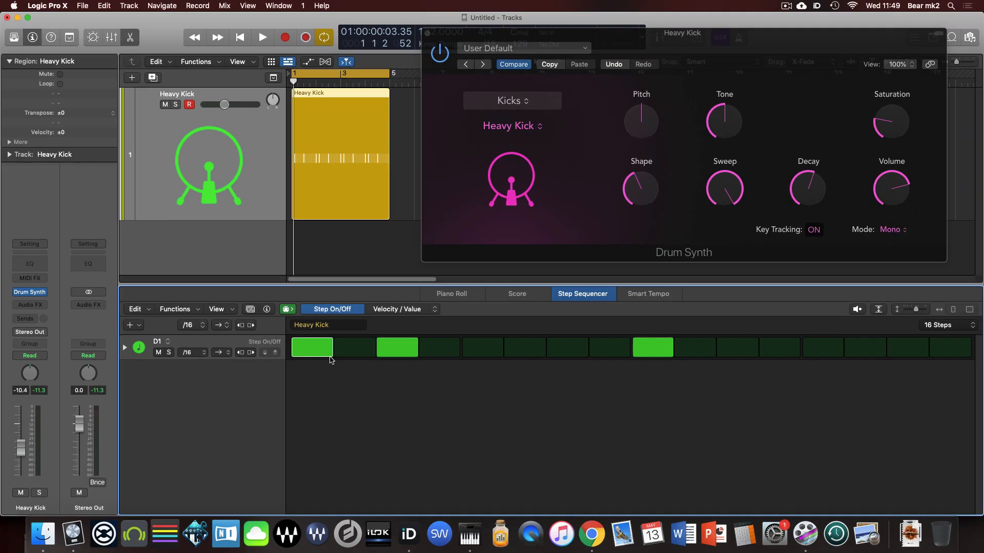
key("space")
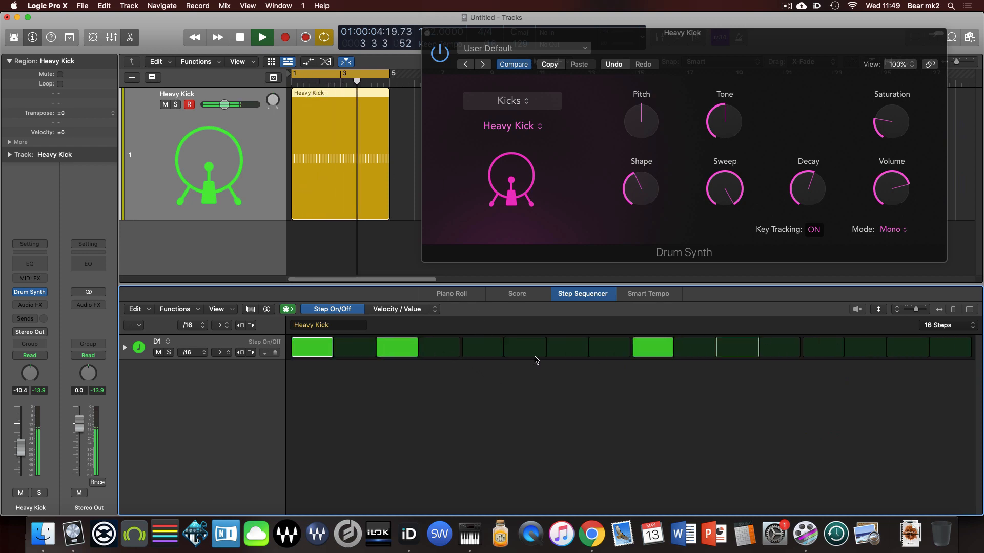
left_click(427, 34)
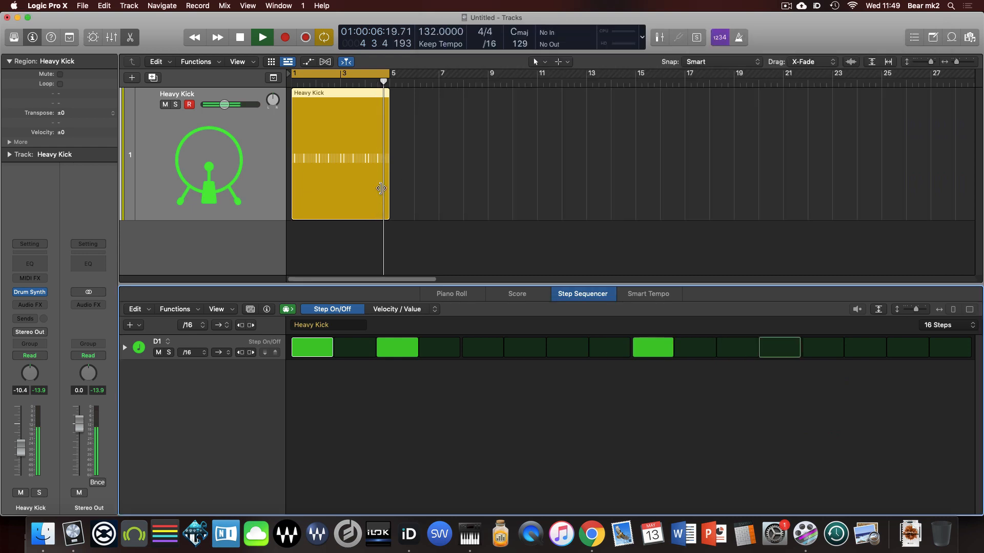
Step: Reduce the Heavy Kick track height, and show the Live Loops grid beside the tracks with wider cells
left_click_drag(242, 219, 242, 169)
left_click(272, 62)
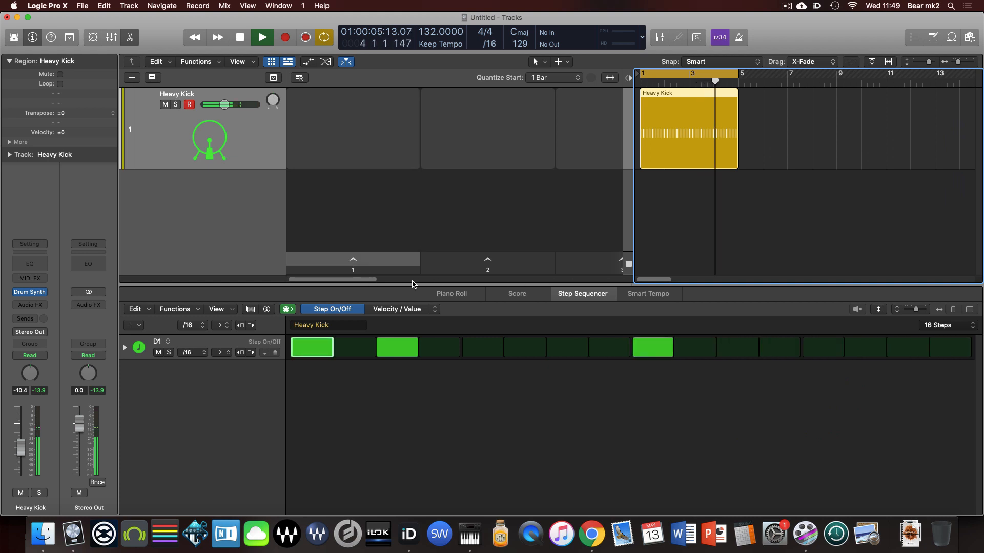
key("super+Down")
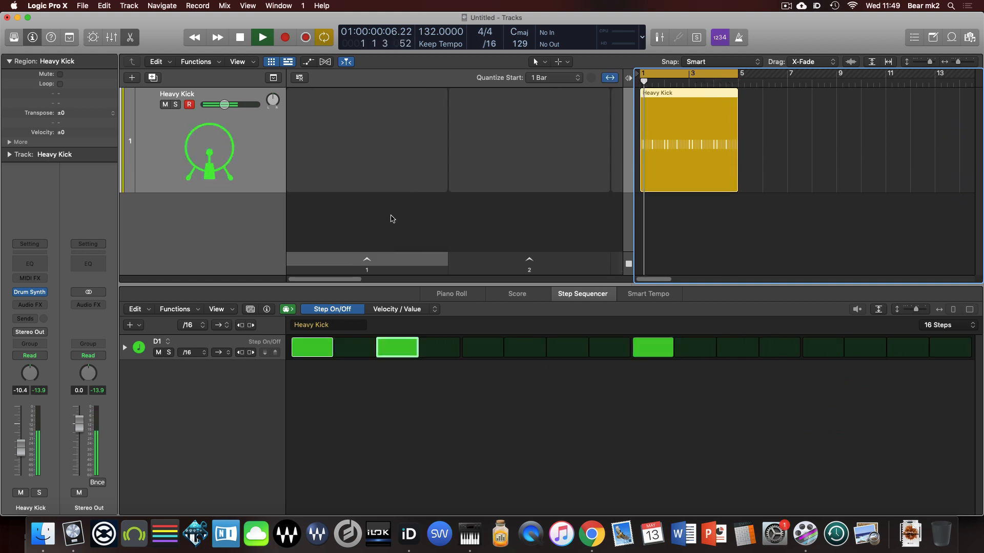
key("super+Up")
key("super+Up")
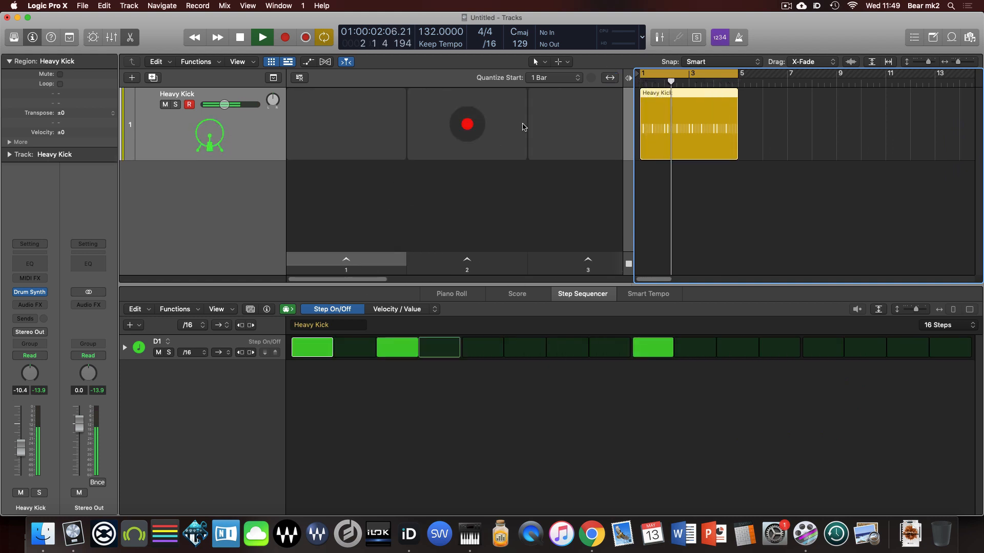
left_click(610, 78)
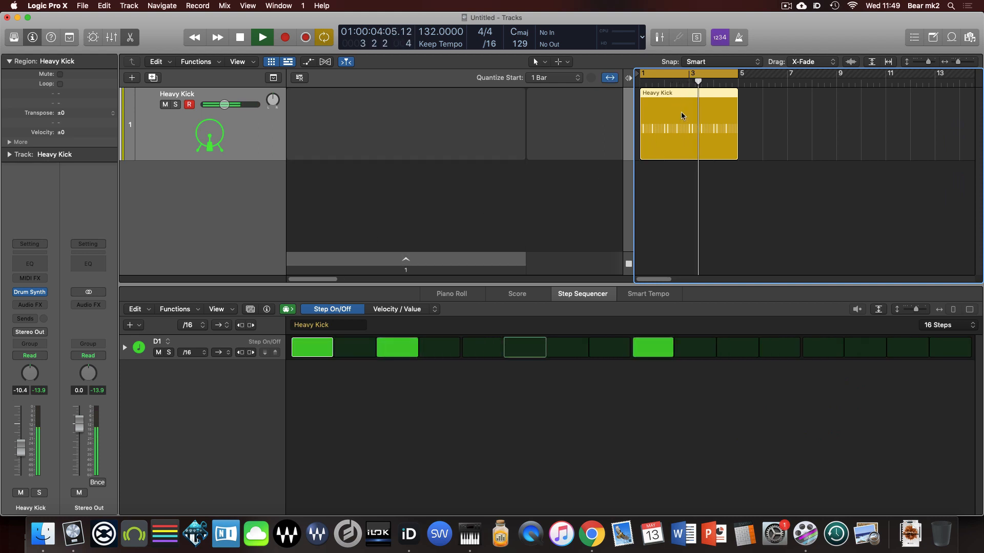
Step: Copy the Heavy Kick pattern region into the track's first Live Loops cell, and hide the grid and stop playback
left_click_drag(681, 117, 430, 133)
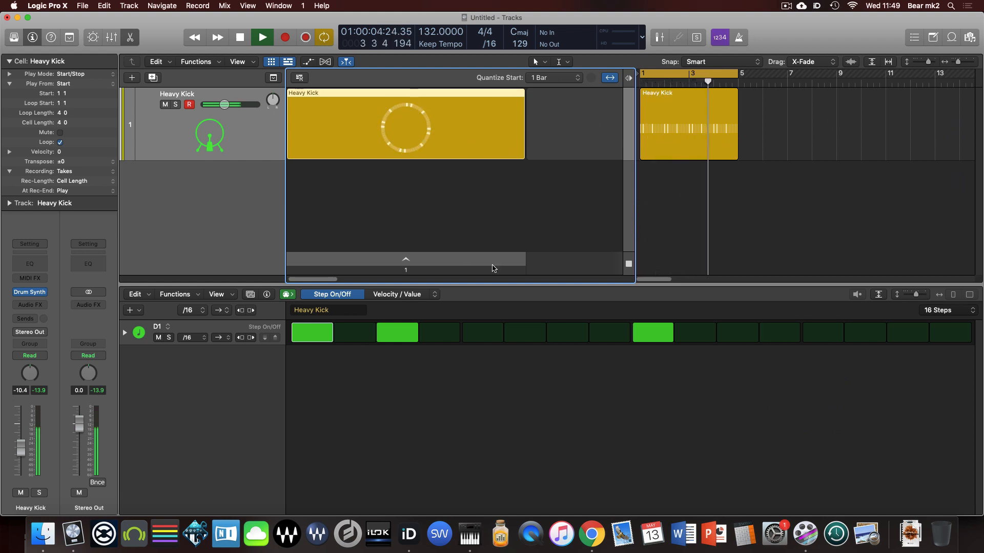
left_click(272, 62)
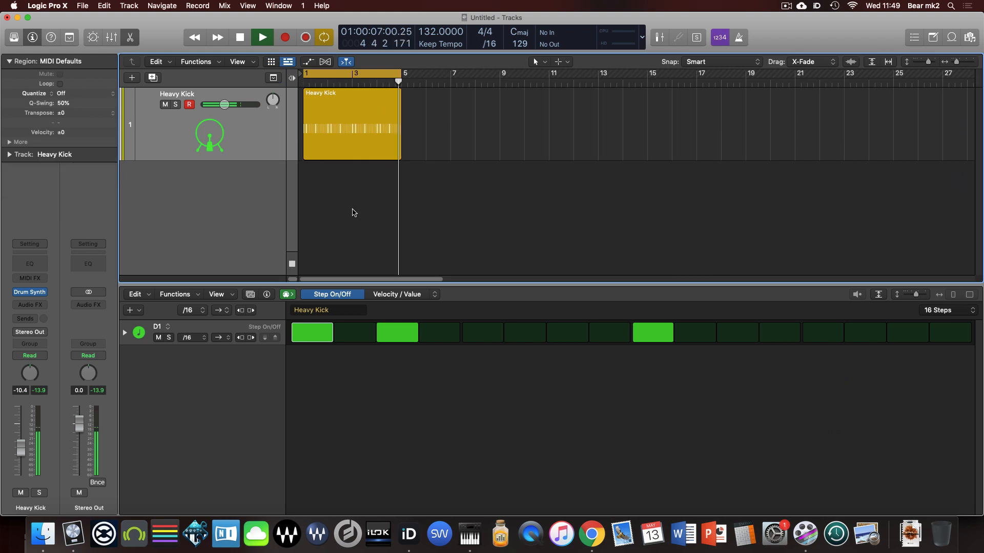
key("space")
Step: Create a software instrument track below Heavy Kick, and enlarge the editor to show all rows from C3 to C2
double_click(249, 177)
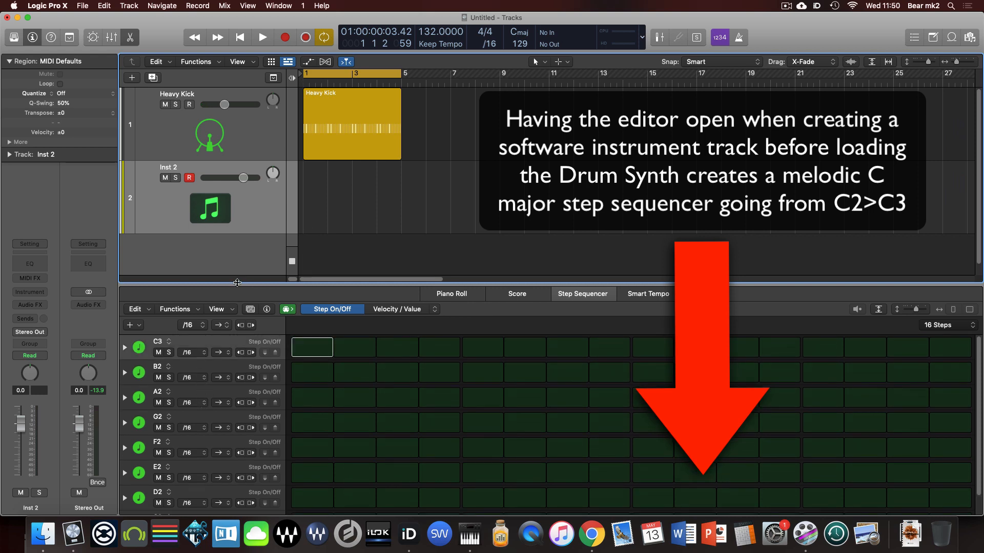
left_click_drag(237, 282, 234, 257)
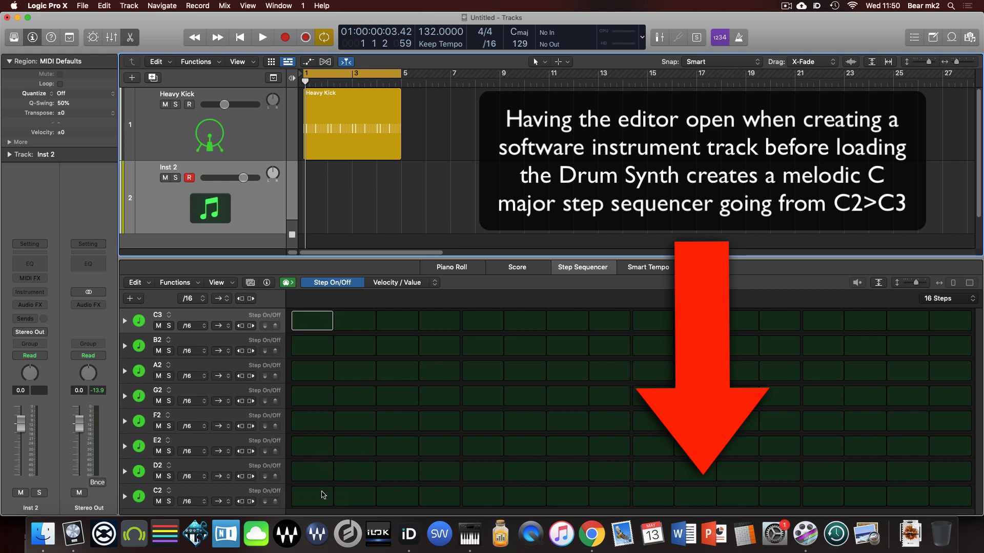
Step: Paint a freehand run of steps across the C3 to C2 rows, and undo all of them
mouse_move(435, 426)
left_mouse_down()
mouse_move(505, 409)
mouse_move(758, 499)
mouse_move(767, 387)
mouse_move(375, 399)
mouse_move(589, 412)
mouse_move(720, 368)
mouse_move(748, 343)
mouse_move(753, 407)
mouse_move(738, 458)
left_mouse_up()
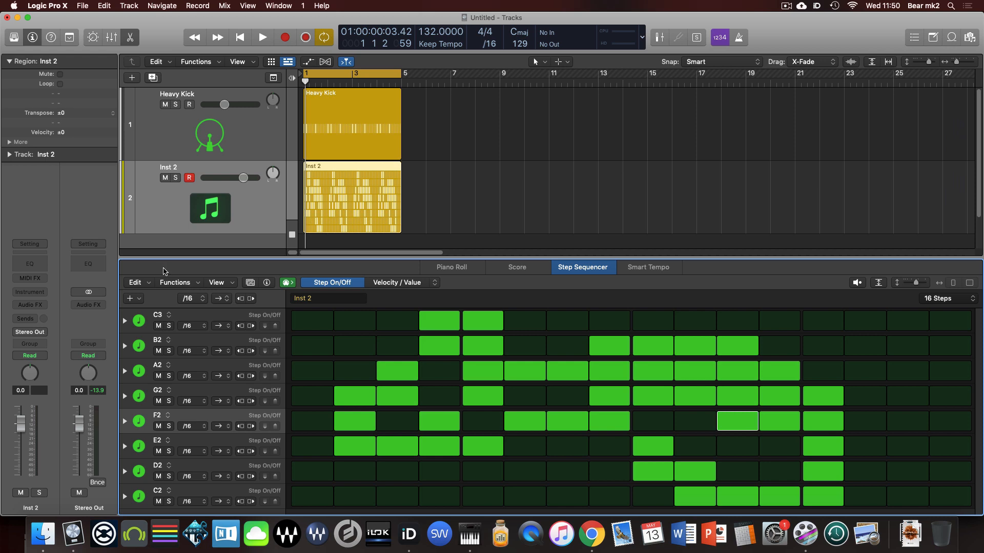
left_click(150, 284)
left_click(162, 297)
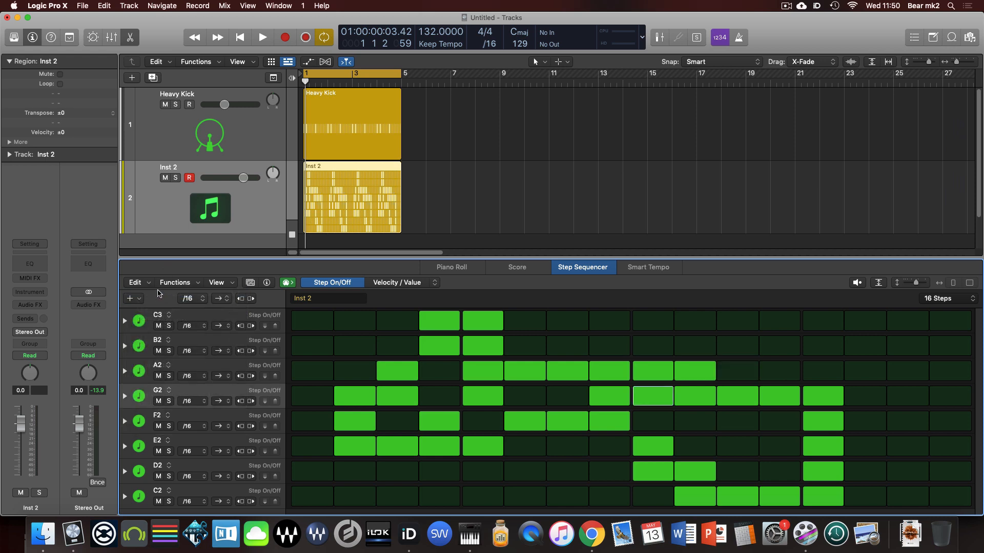
key("super+z")
key("super+z")
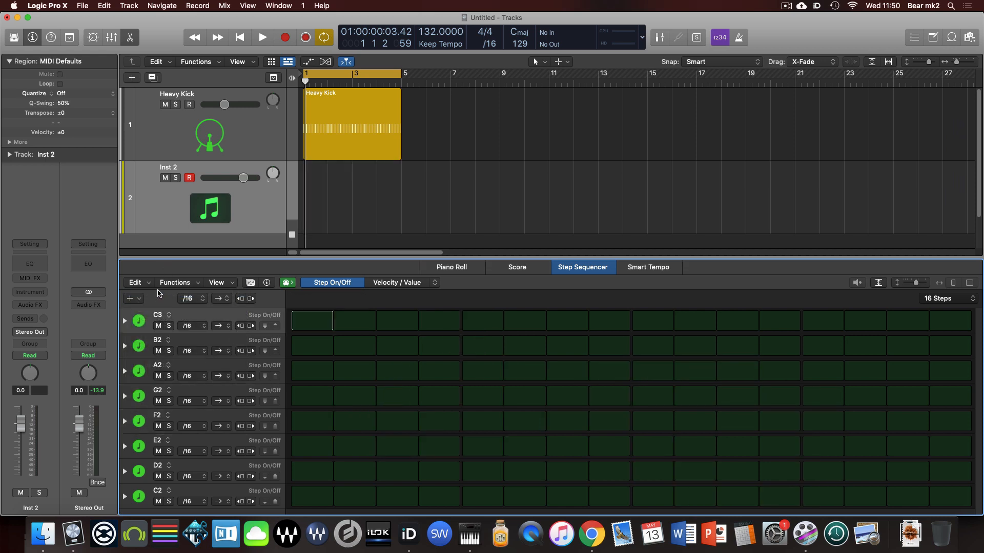
Step: Create a pattern region on the Inst 2 track, and load Drum Synth there with the Snares and Claps category
right_click(324, 201)
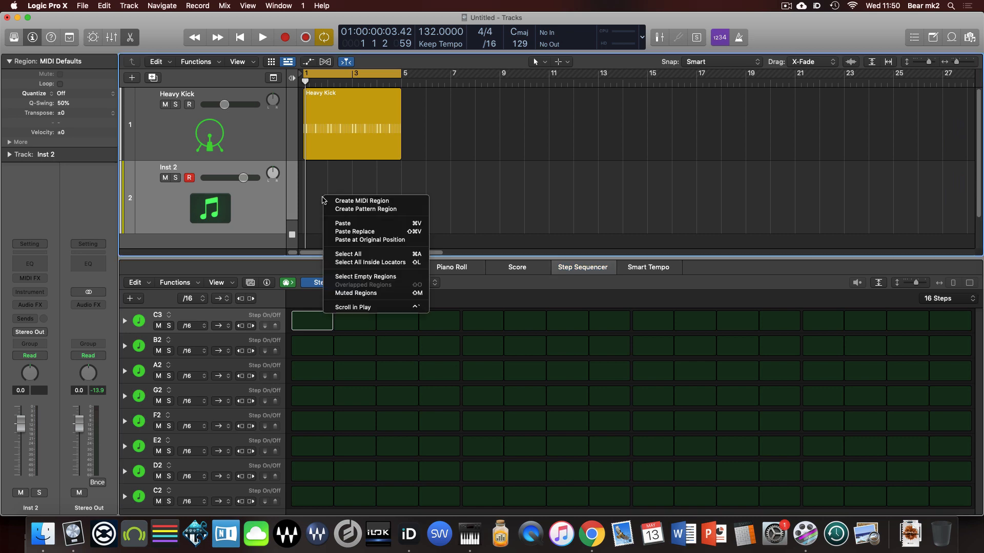
left_click(350, 209)
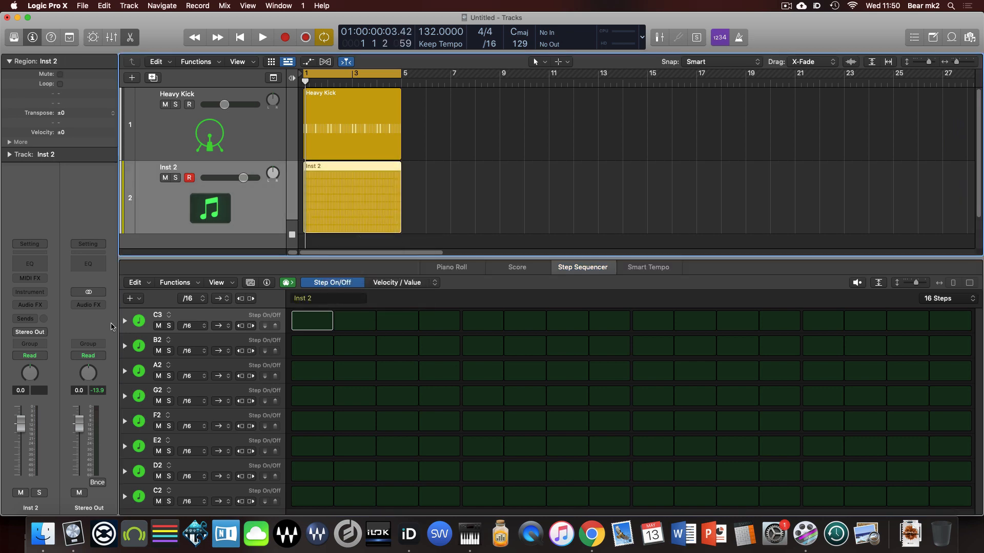
left_click(24, 290)
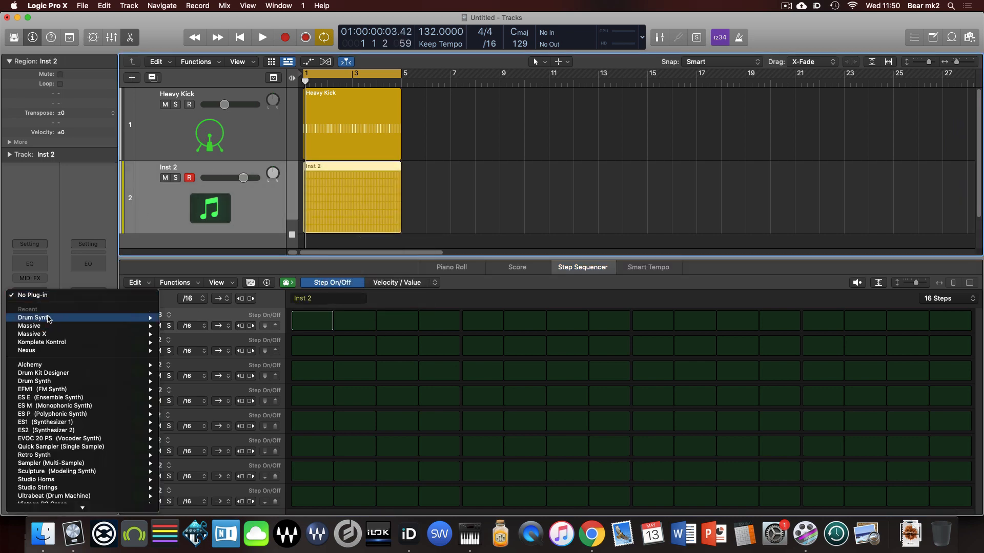
left_click(179, 326)
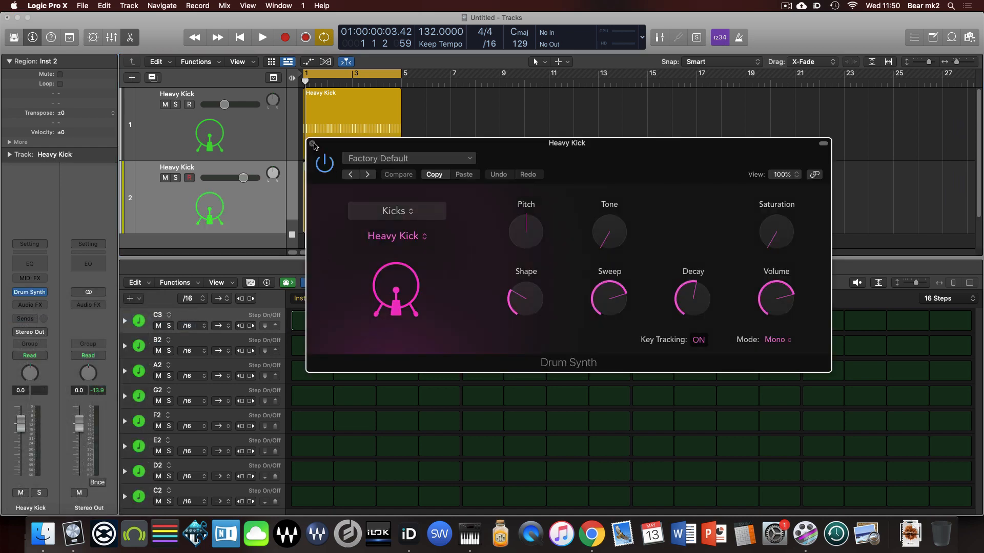
left_click(409, 219)
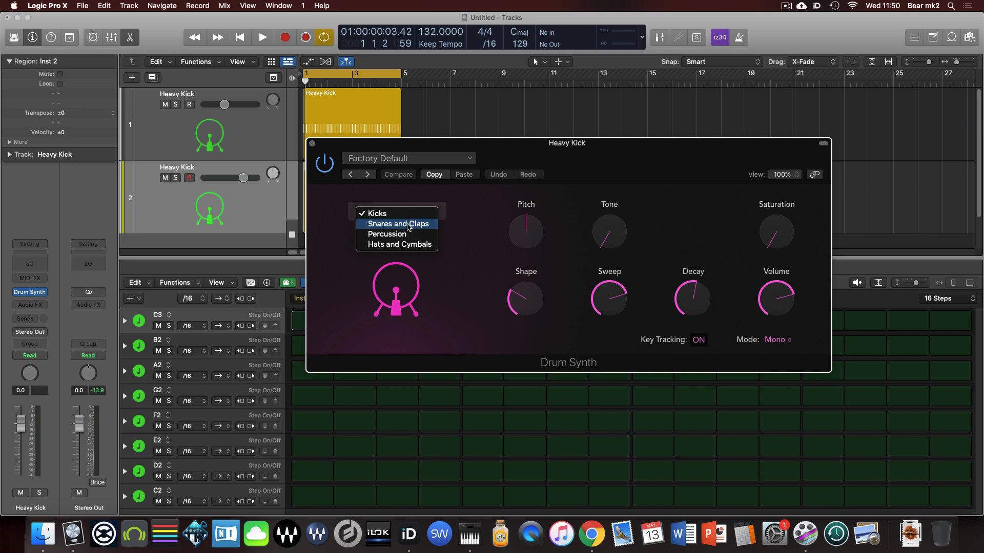
left_click(409, 225)
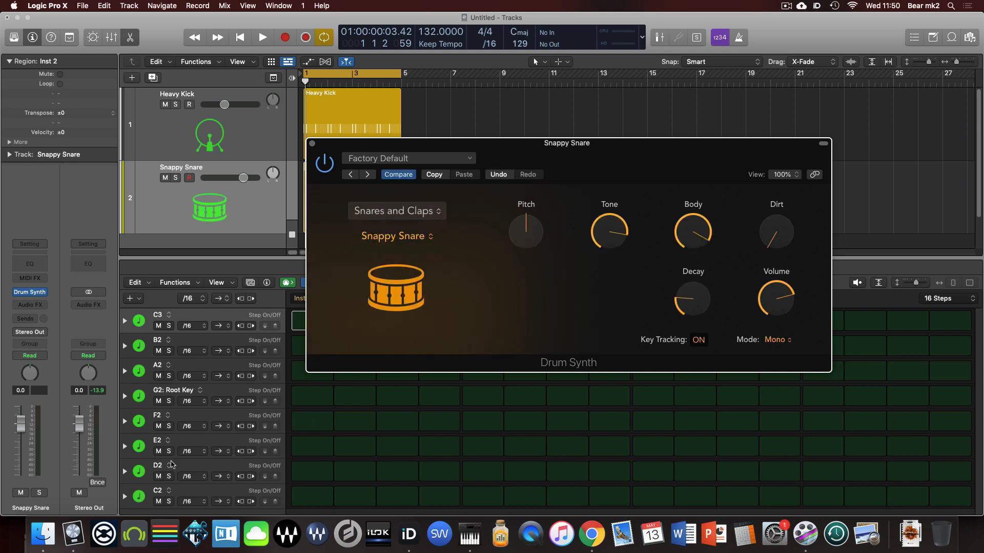
Step: Program the snare pattern with steps 5 and 13 on in the D2 row
left_click(307, 428)
left_click(315, 426)
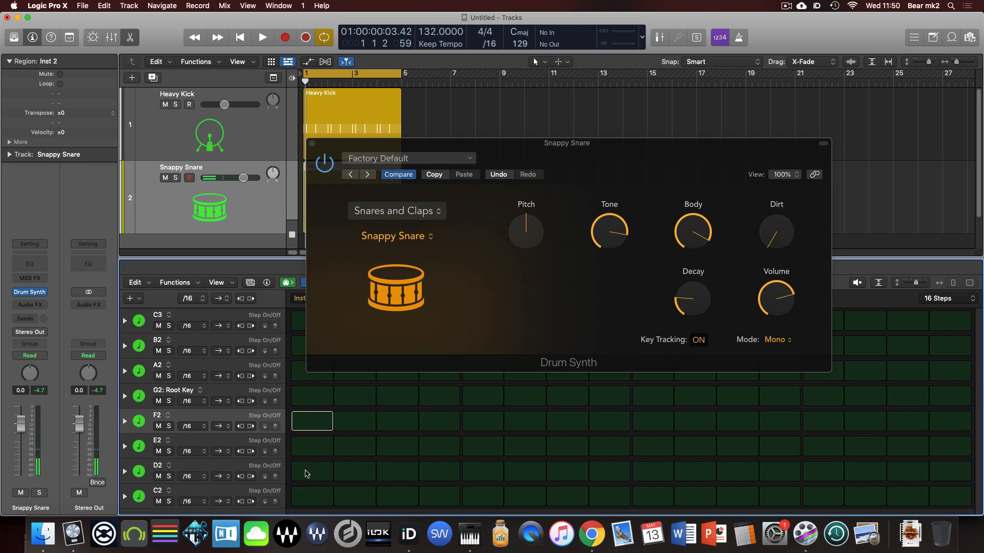
left_click(472, 474)
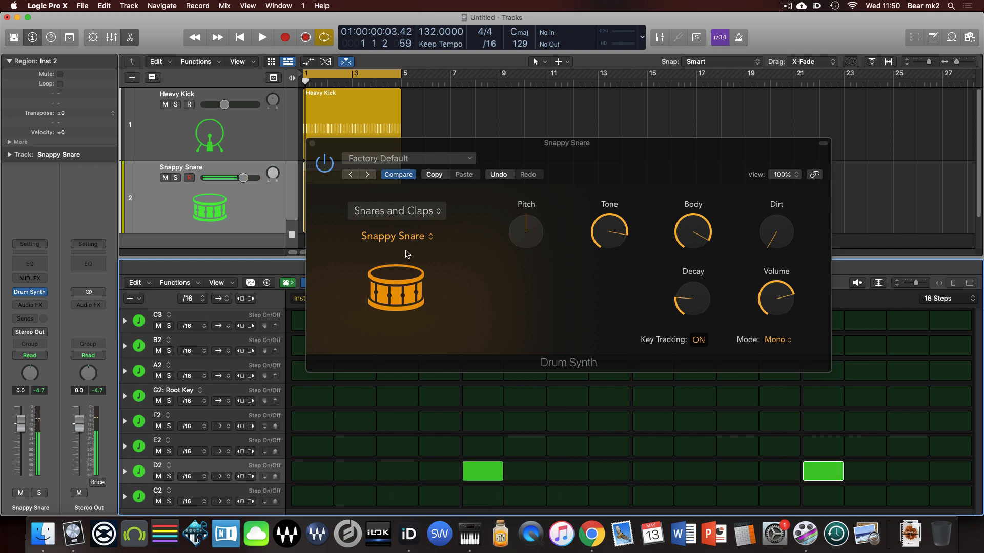
Step: Play the pattern and lower the Snappy Snare channel volume to -6.6 dB, and close the Drum Synth window
key("space")
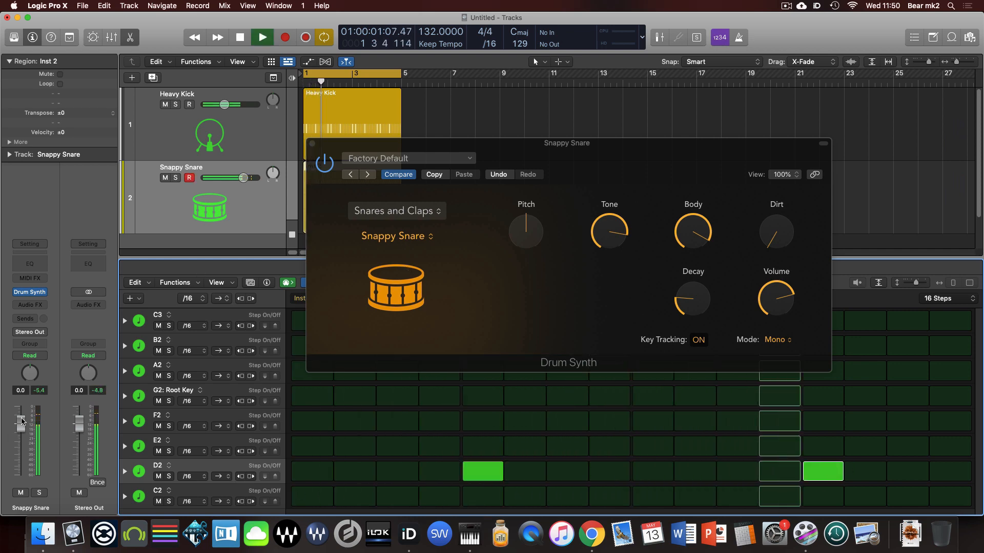
left_click_drag(20, 425, 22, 444)
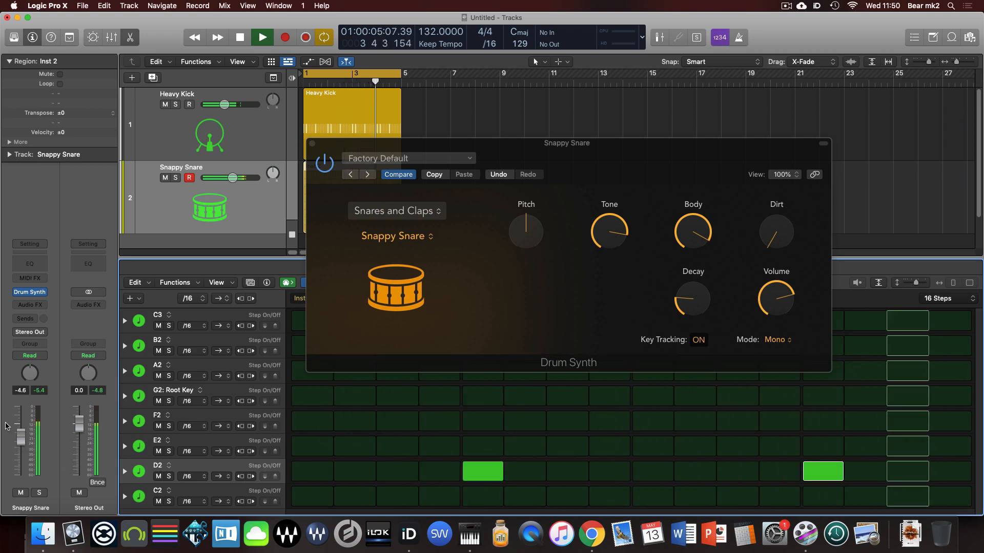
left_click(416, 237)
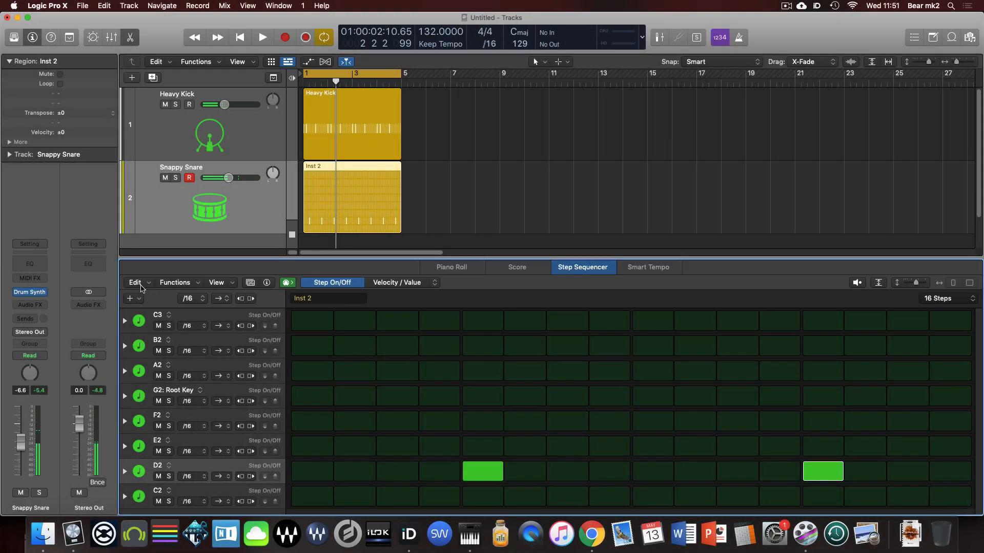
left_click(143, 285)
left_click(149, 273)
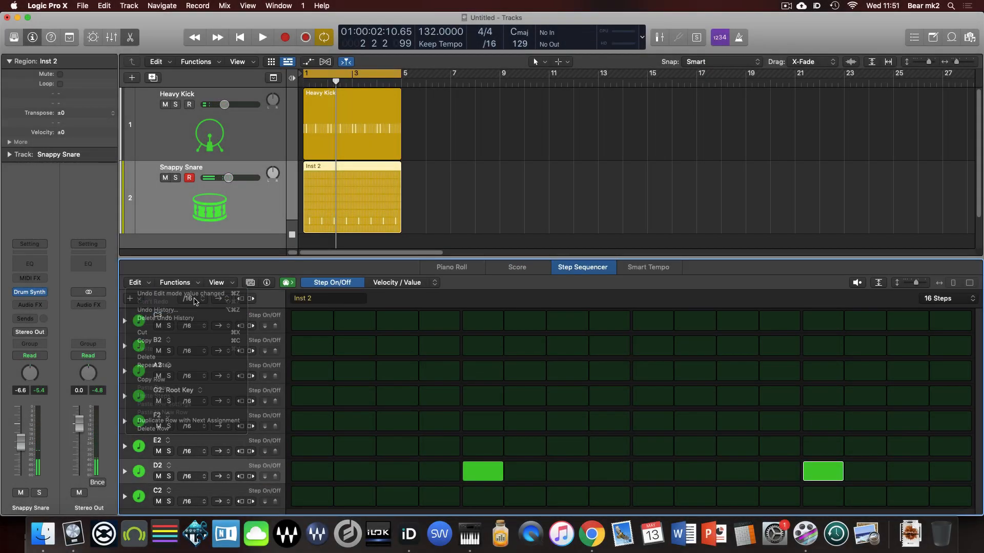
left_click(216, 282)
mouse_move(246, 338)
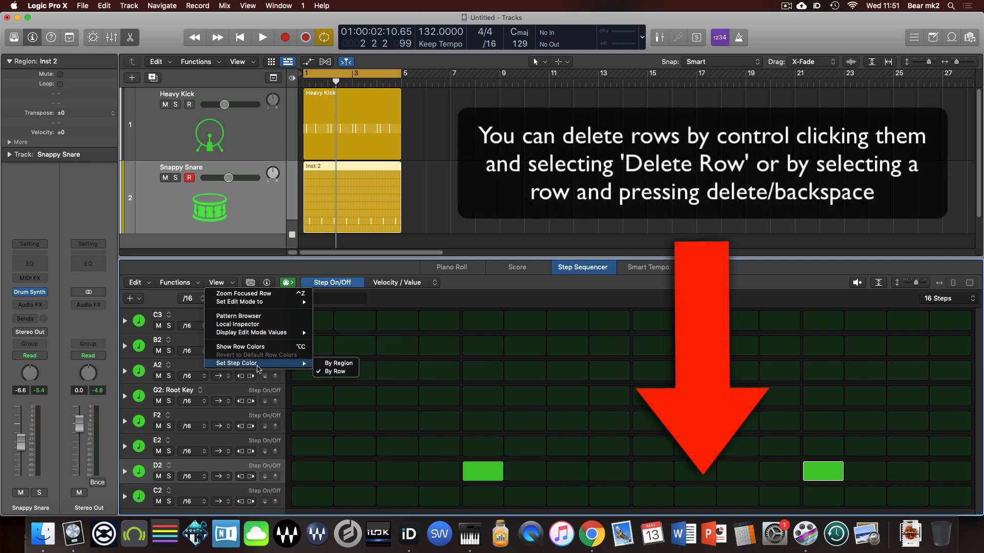
left_click(494, 212)
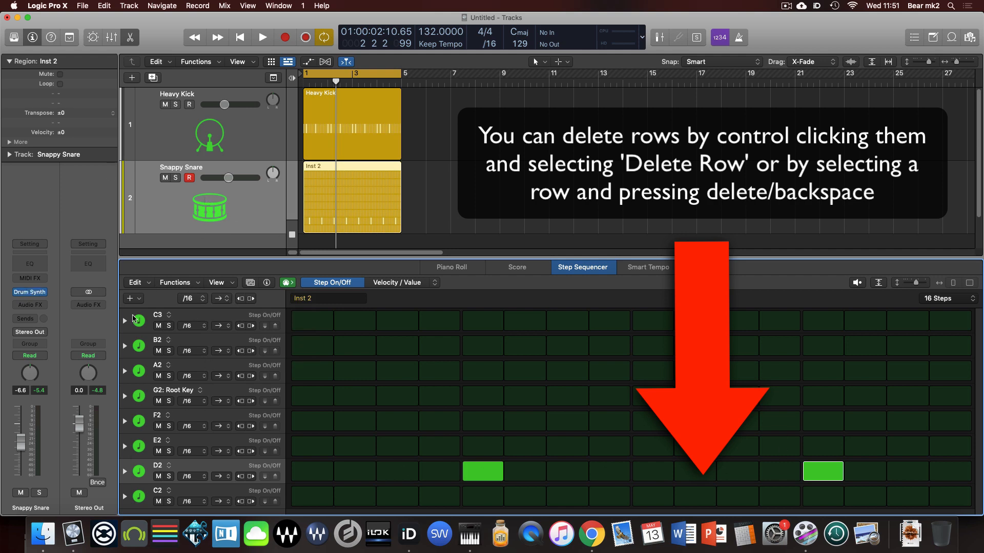
left_click(139, 301)
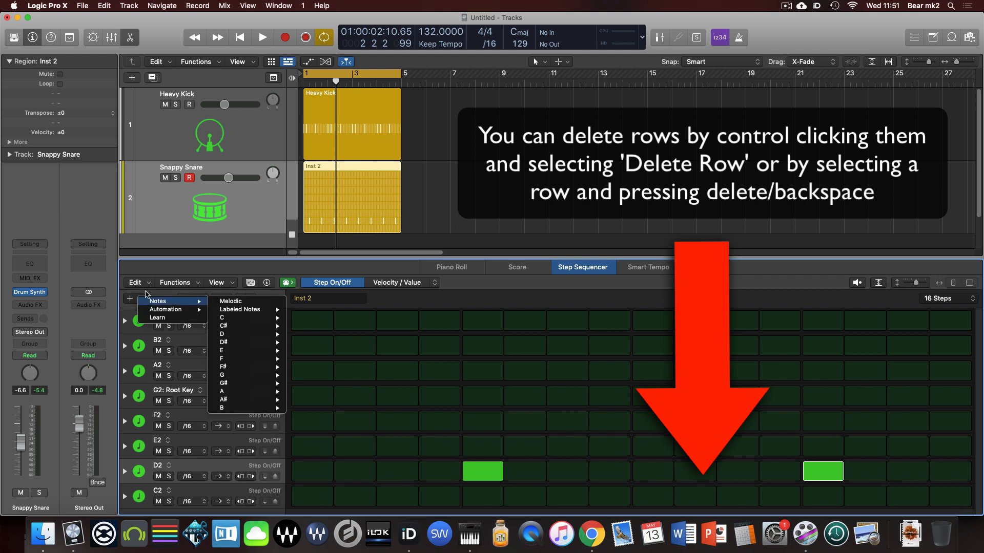
left_click(131, 302)
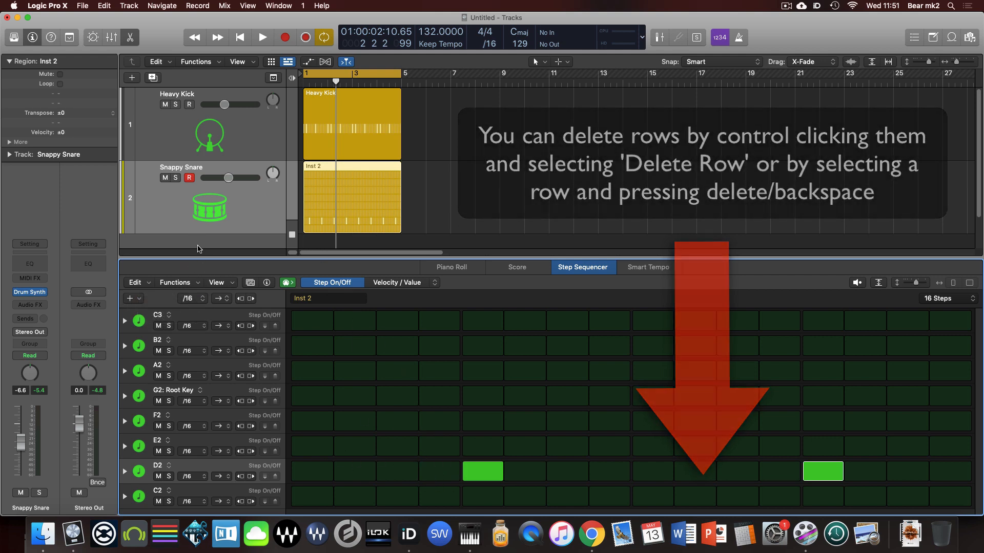
Step: Hide the editor and create a third software instrument track, and load Drum Synth on it
key("e")
double_click(209, 283)
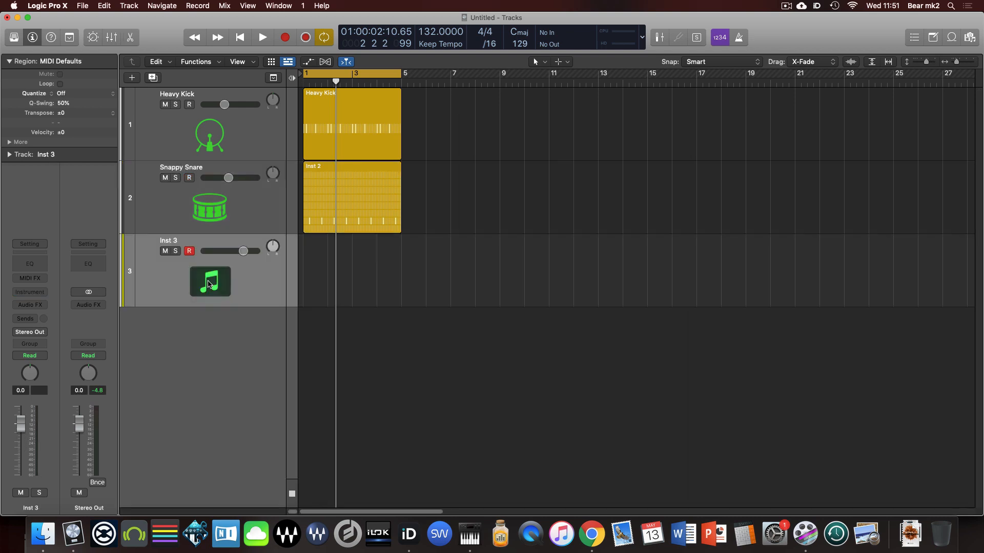
left_click(30, 292)
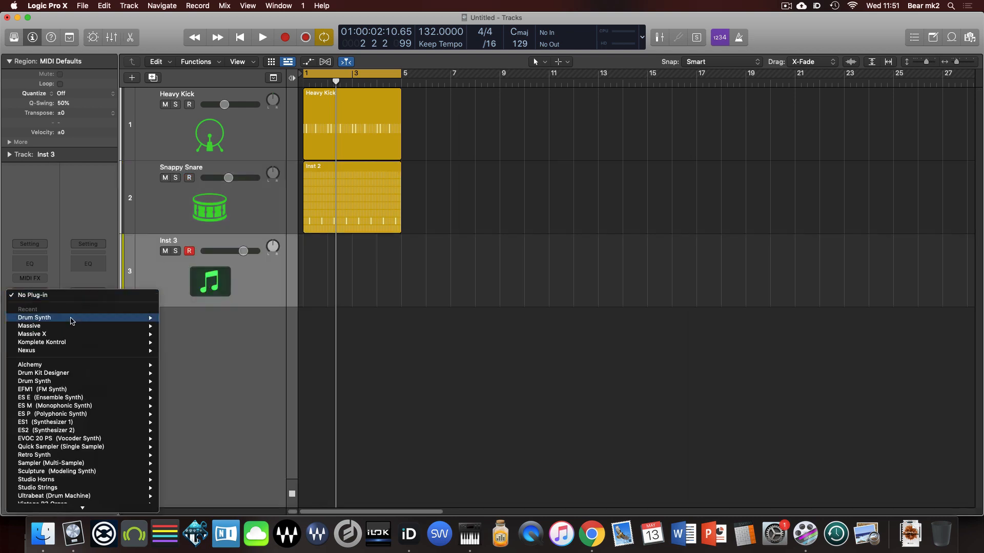
left_click(179, 326)
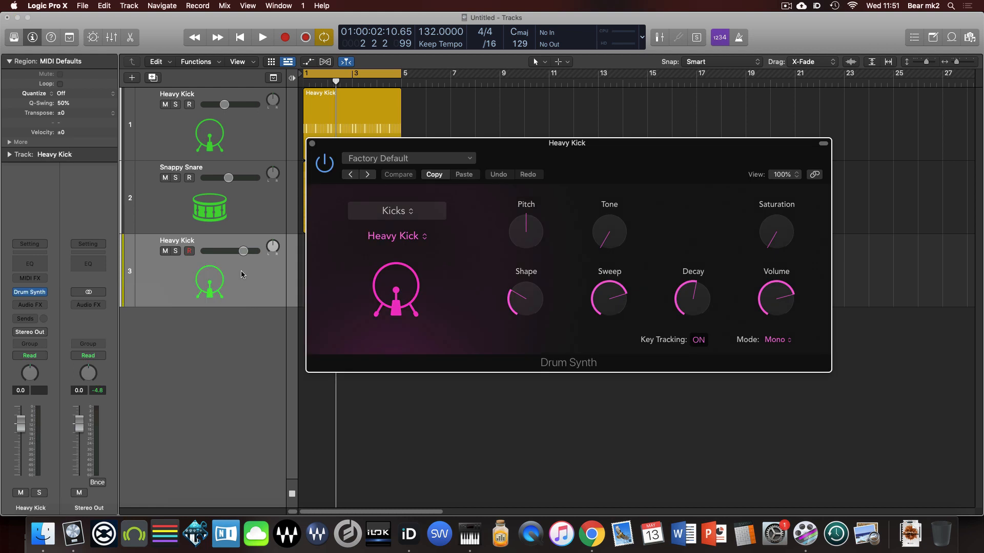
Step: Create a pattern region on the third track at bar 1, and assign its Root Key row to note D2
left_click_drag(341, 139, 530, 141)
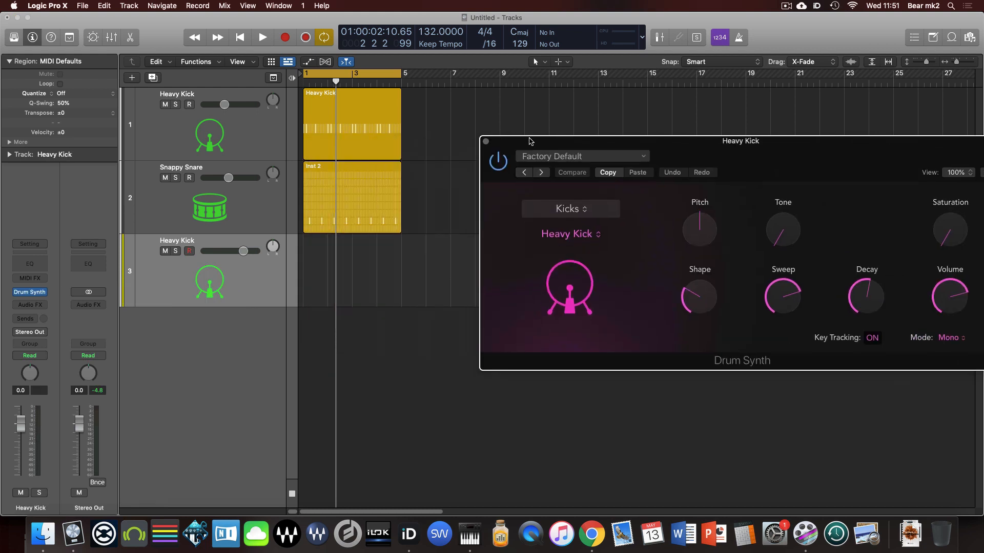
right_click(314, 258)
left_click(367, 268)
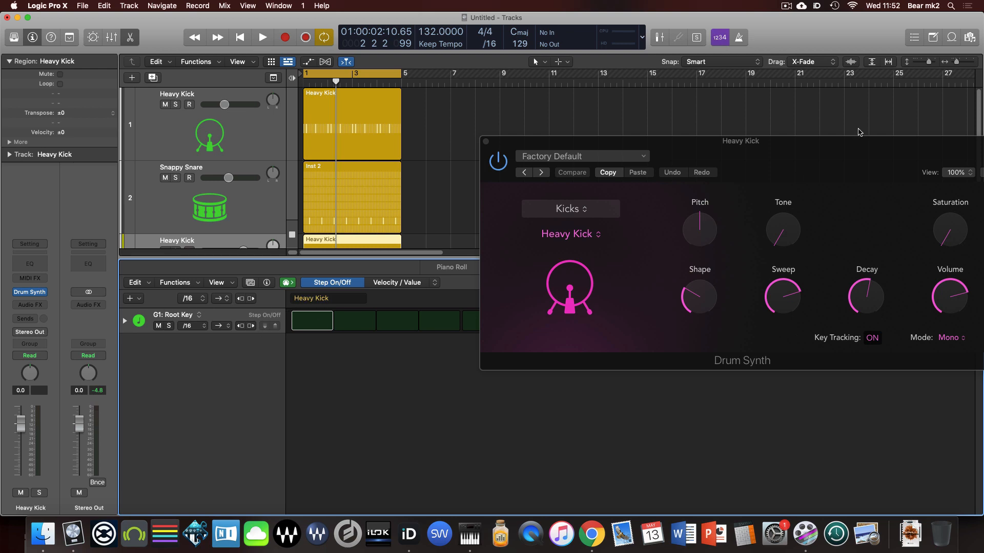
left_click_drag(859, 141, 756, 65)
left_click(162, 314)
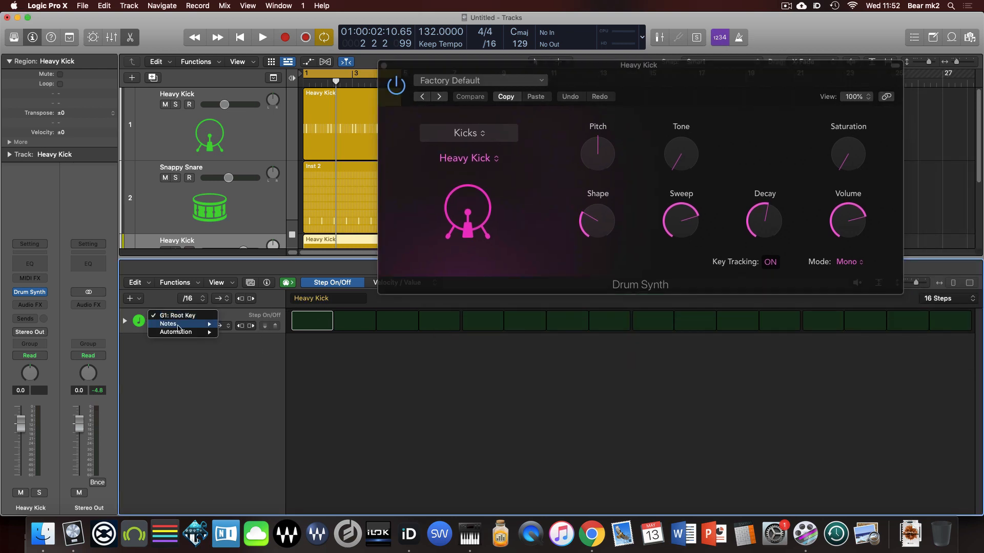
mouse_move(212, 324)
mouse_move(240, 356)
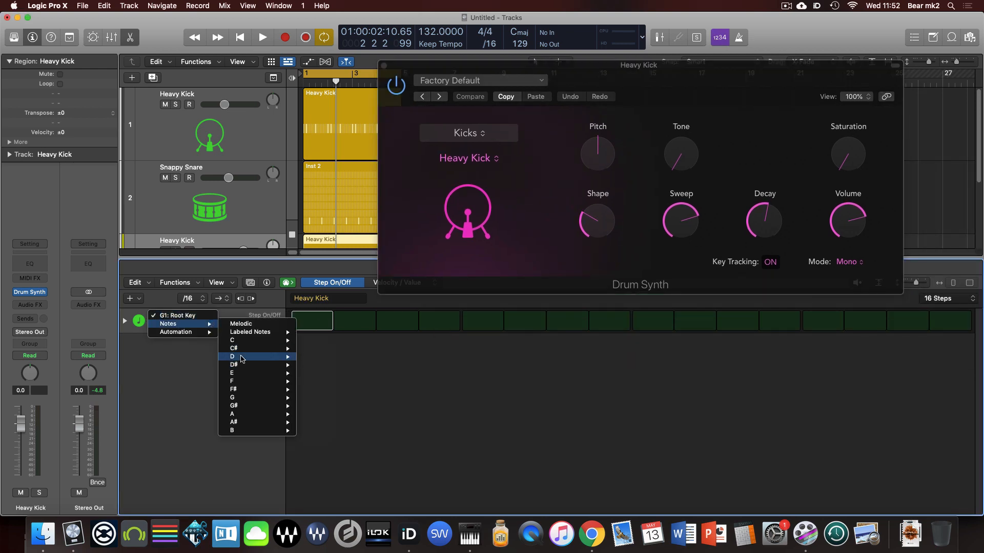
left_click(315, 390)
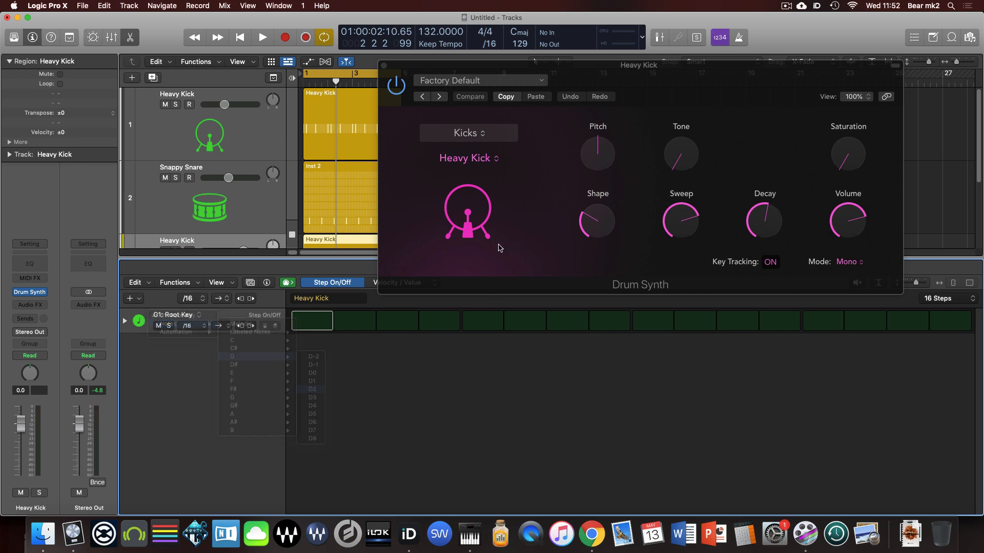
Step: Change the third track's Drum Synth category to Hats and Cymbals and its sound to Smooth Hi-Hat
left_click(468, 134)
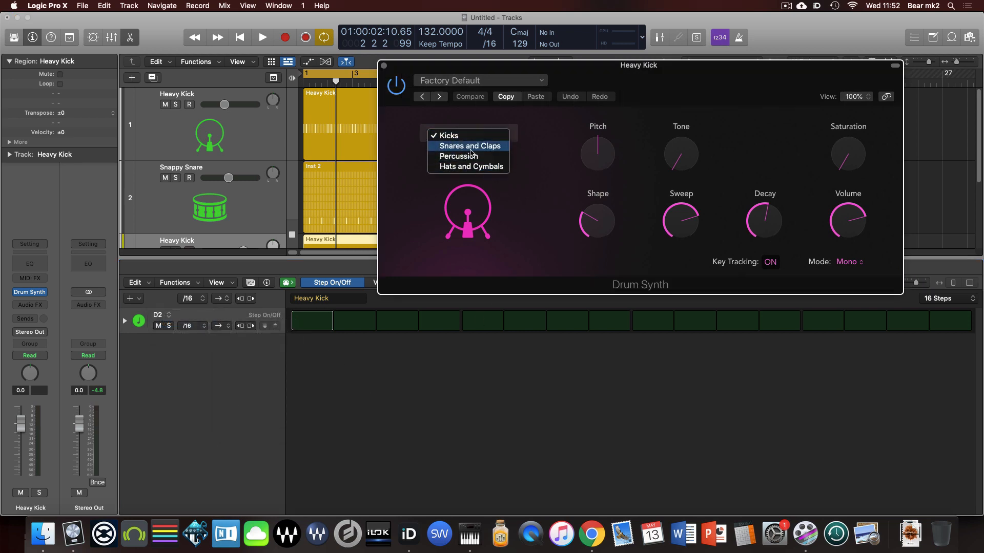
left_click(469, 167)
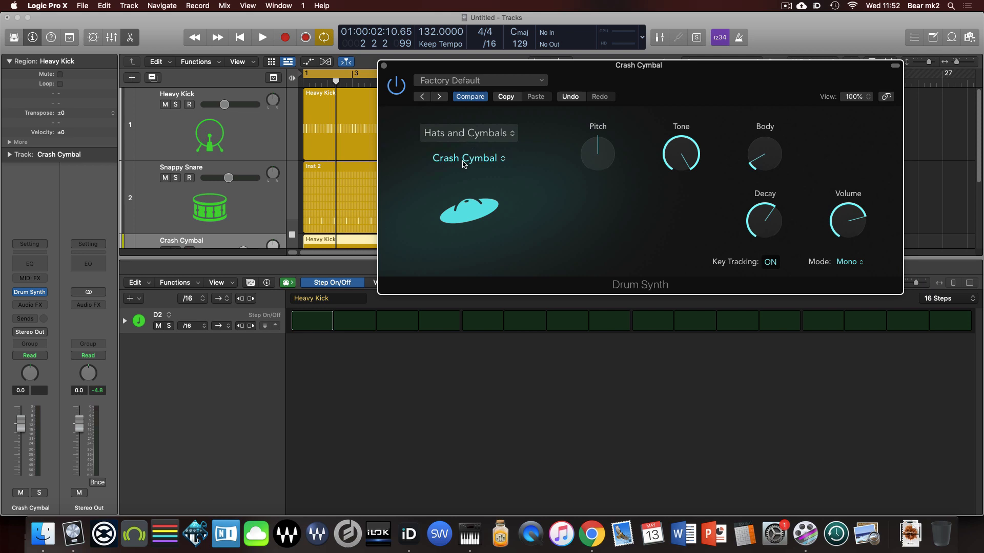
left_click(464, 160)
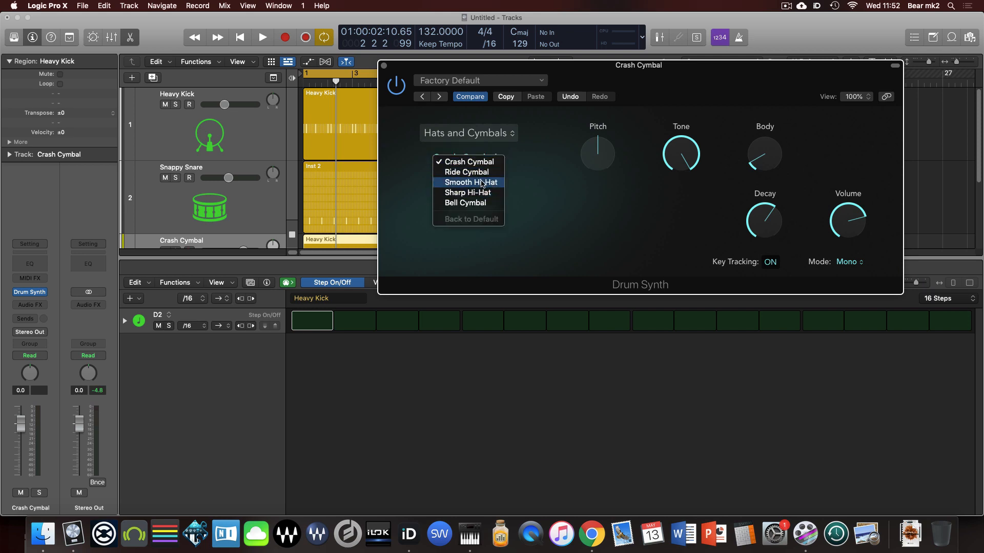
left_click(482, 184)
Step: Turn on every odd-numbered step from 1 to 15 in the hi-hat pattern's D2 row
left_click(313, 322)
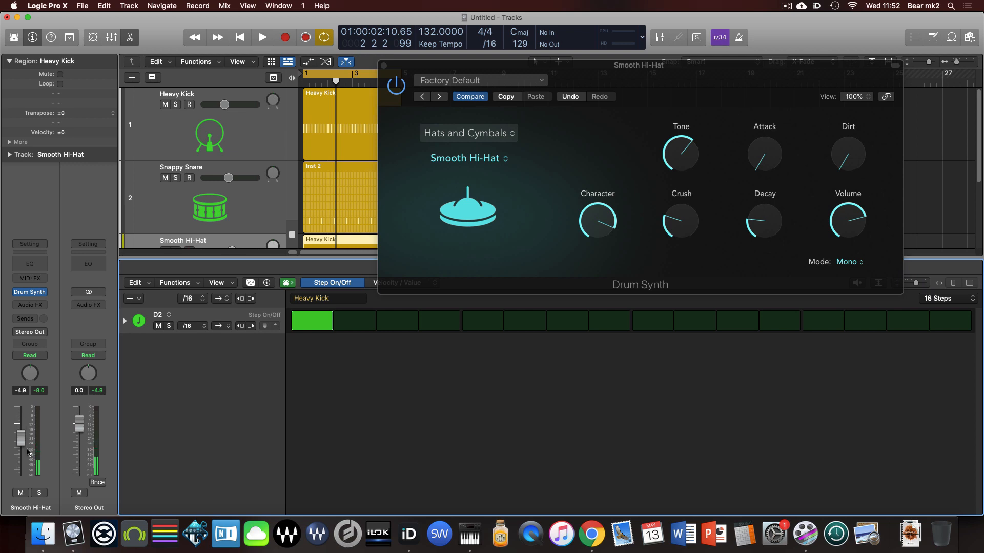
left_click(387, 325)
left_click(482, 321)
left_click(574, 323)
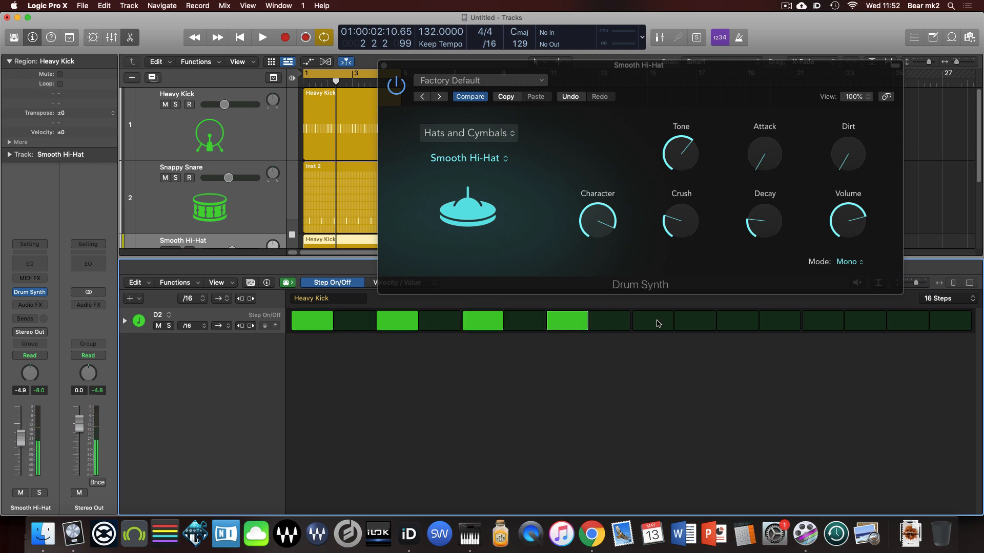
left_click(658, 321)
left_click(754, 321)
left_click(831, 320)
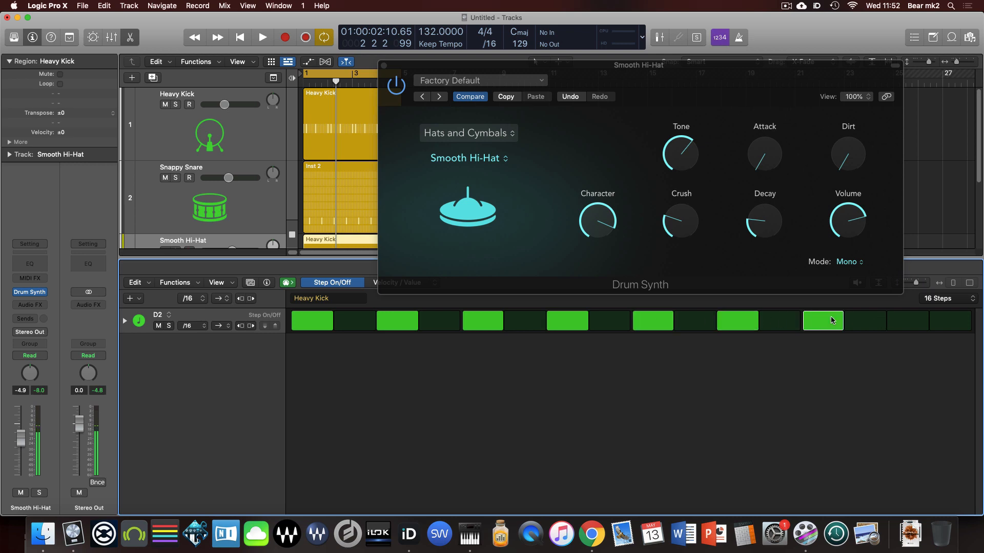
left_click(916, 327)
Step: Play the pattern and add steps 8 and 16 to the hi-hat's D2 row
key("space")
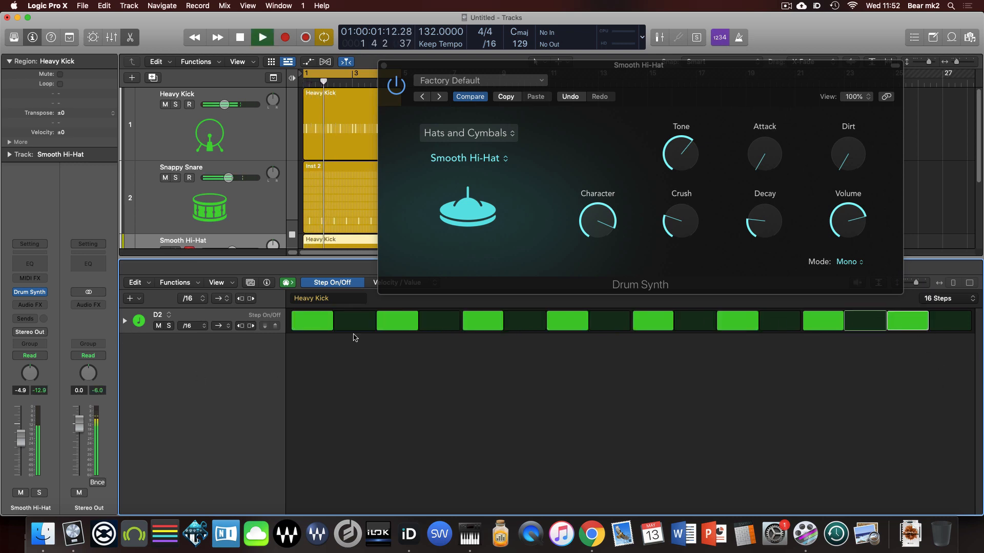
left_click(609, 322)
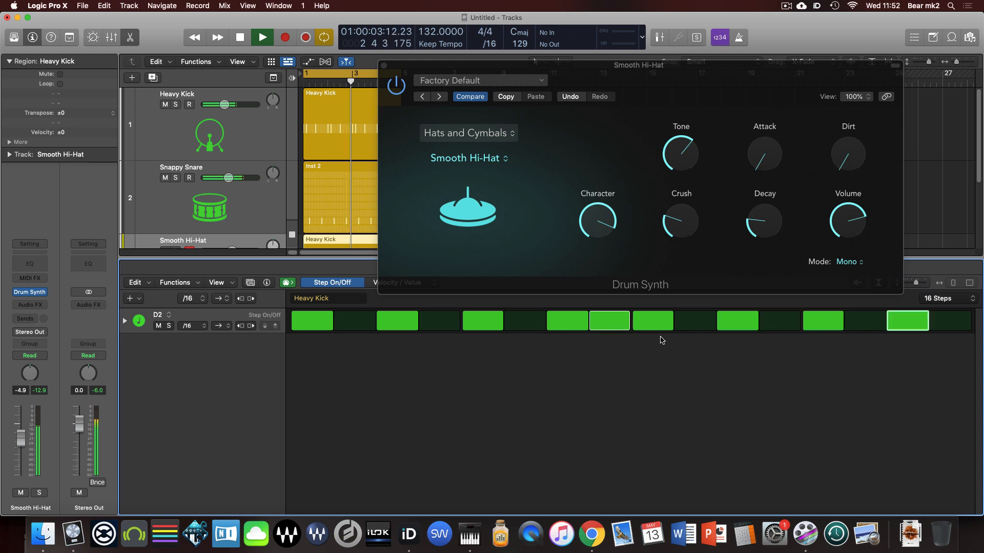
left_click(929, 320)
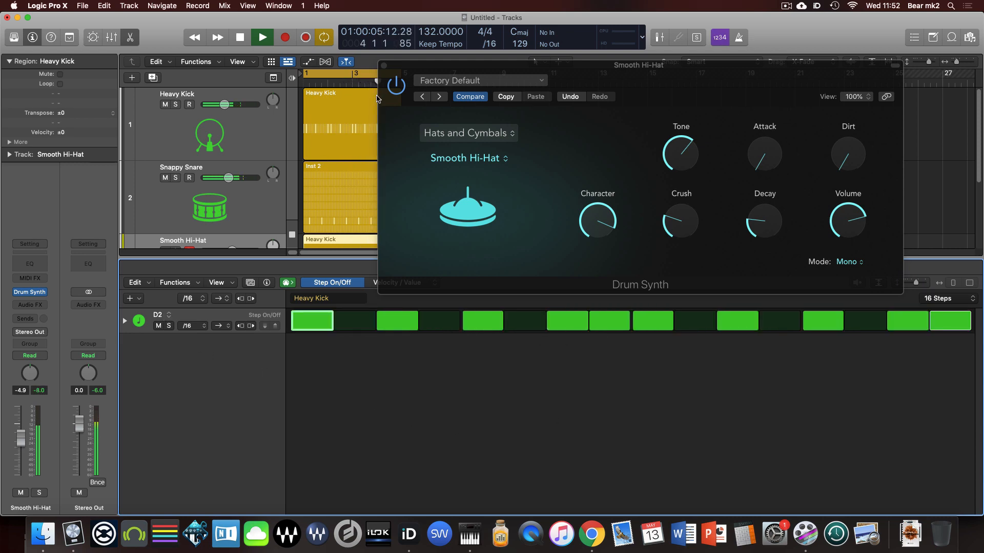
Step: Close the Drum Synth window and lower the Smooth Hi-Hat channel volume to -14.2 dB
left_click(383, 66)
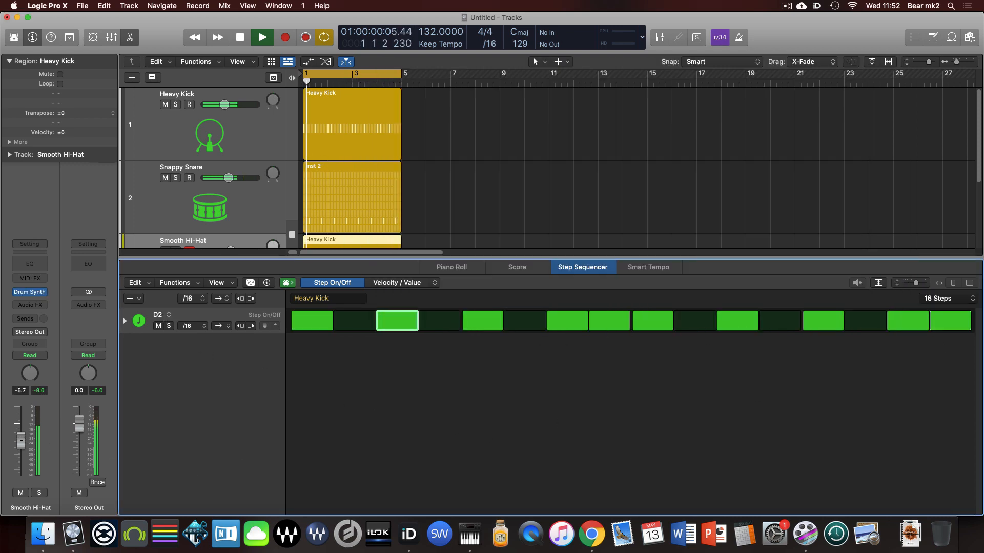
left_click_drag(20, 449, 20, 453)
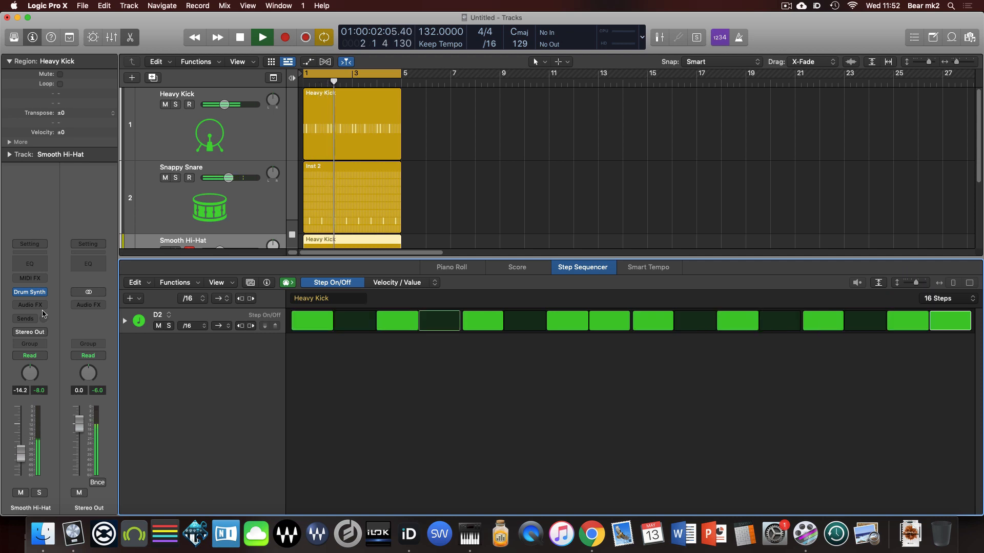
left_click(30, 292)
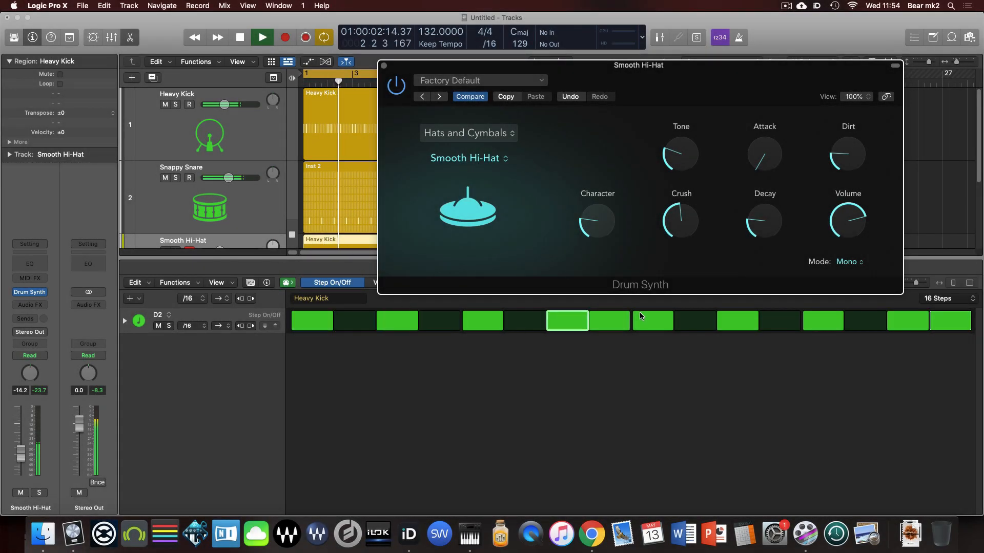
left_click_drag(678, 78, 682, 52)
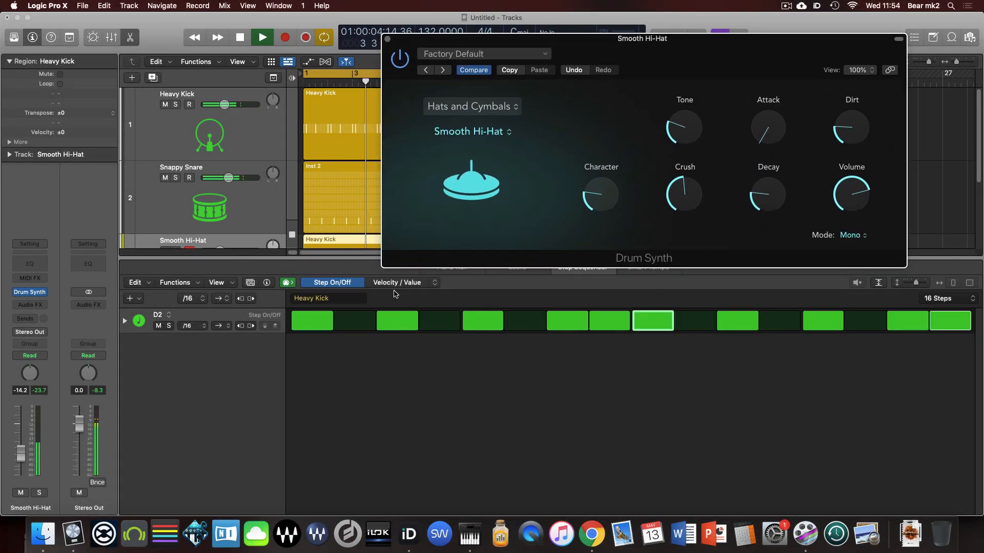
left_click(387, 40)
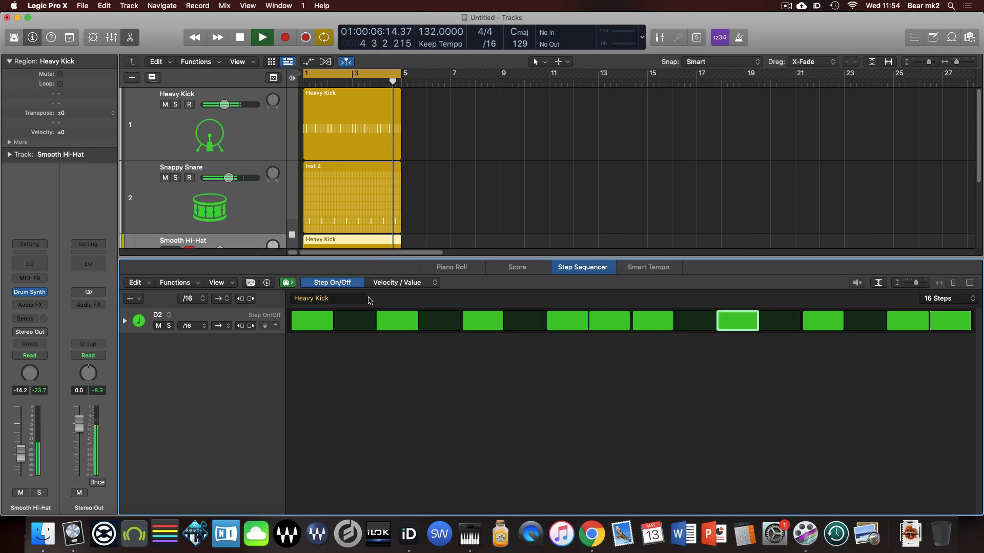
Step: Solo the Smooth Hi-Hat track while setting its pattern playback mode to backward, and unsolo the track again
scroll(169, 204, "down", 2)
left_click(175, 205)
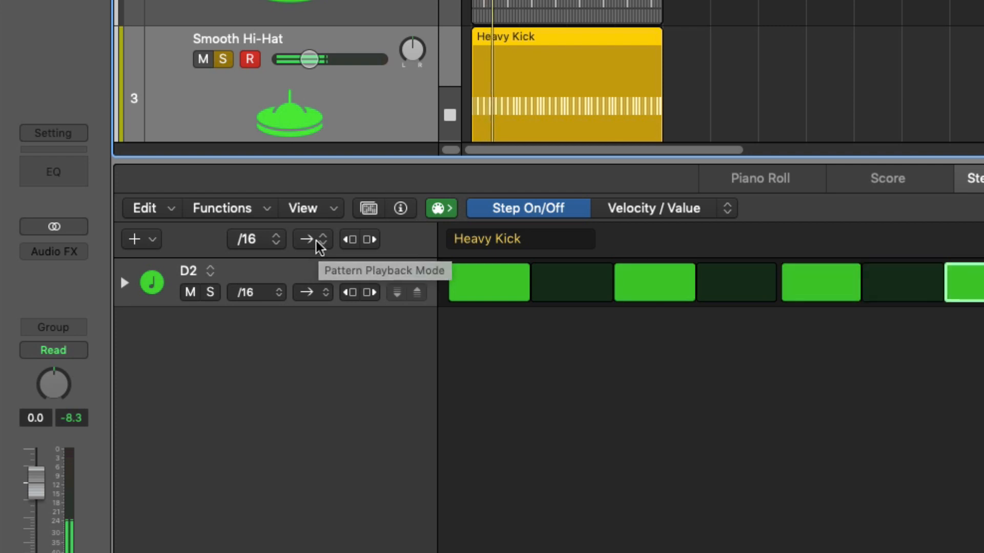
left_click(313, 241)
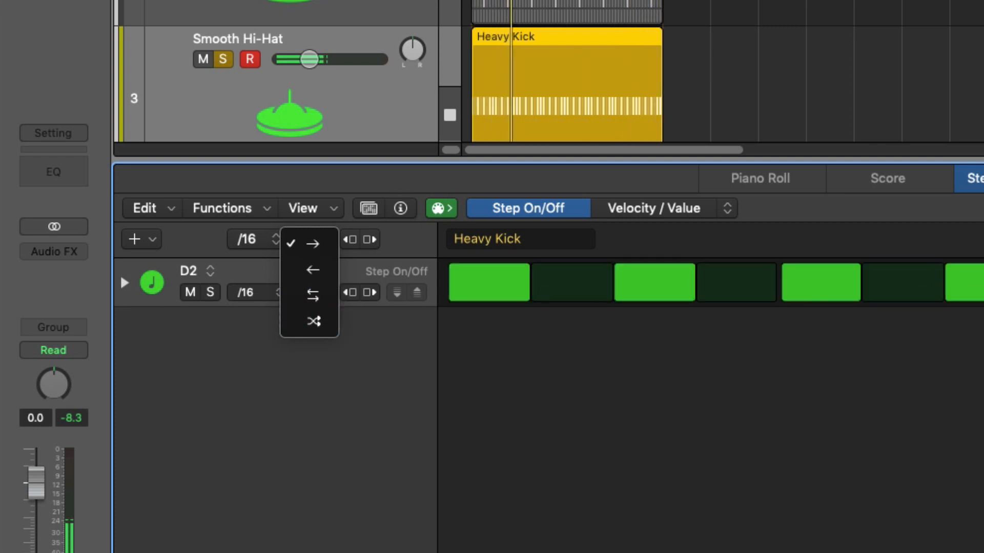
left_click(315, 273)
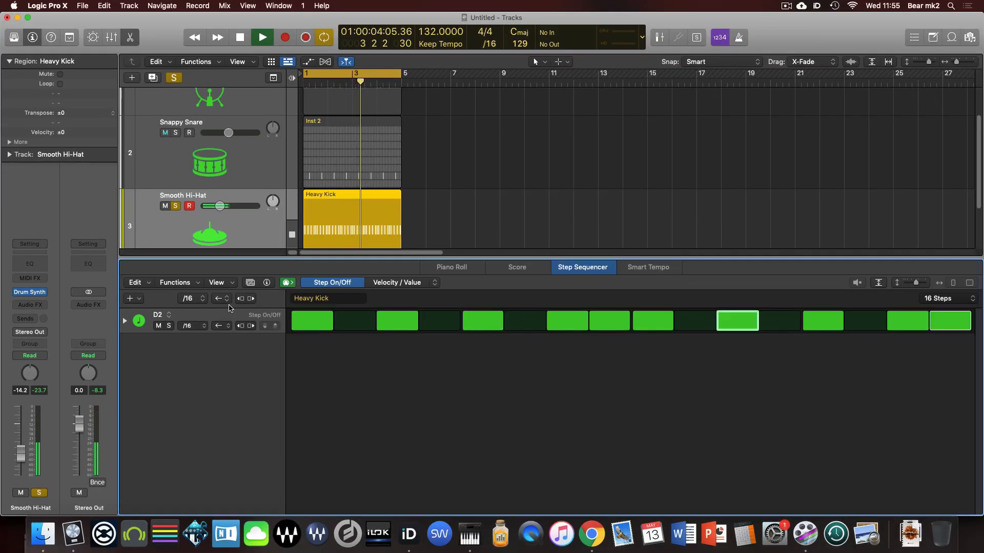
left_click(175, 205)
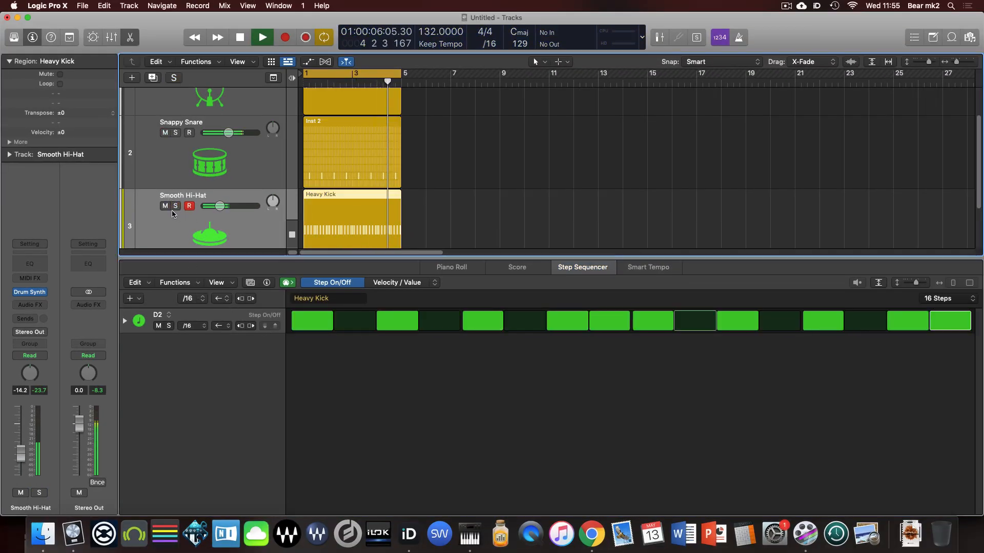
Step: Set the hi-hat pattern's playback mode to back-and-forth and turn on step 6 in the D2 row, keeping step 7 on
left_click(221, 299)
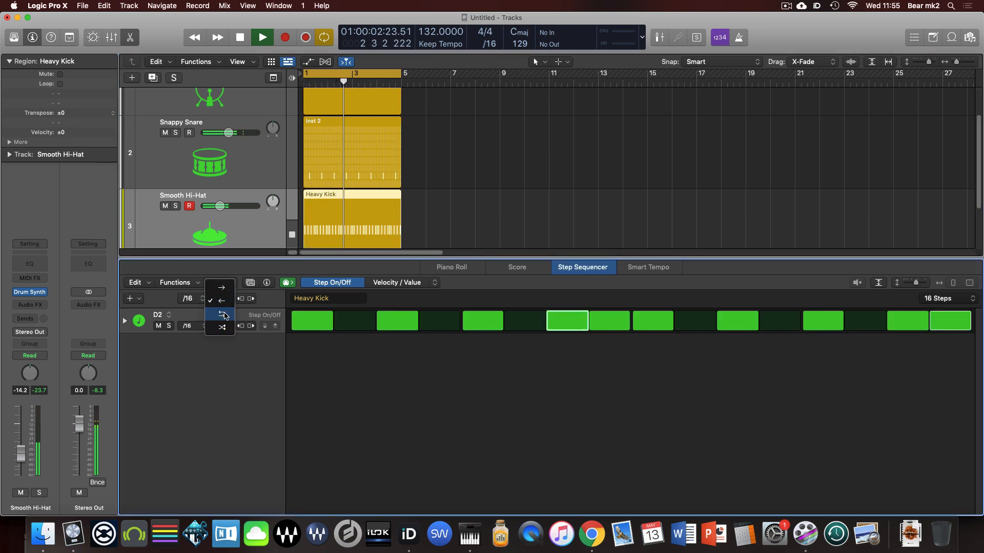
left_click(222, 314)
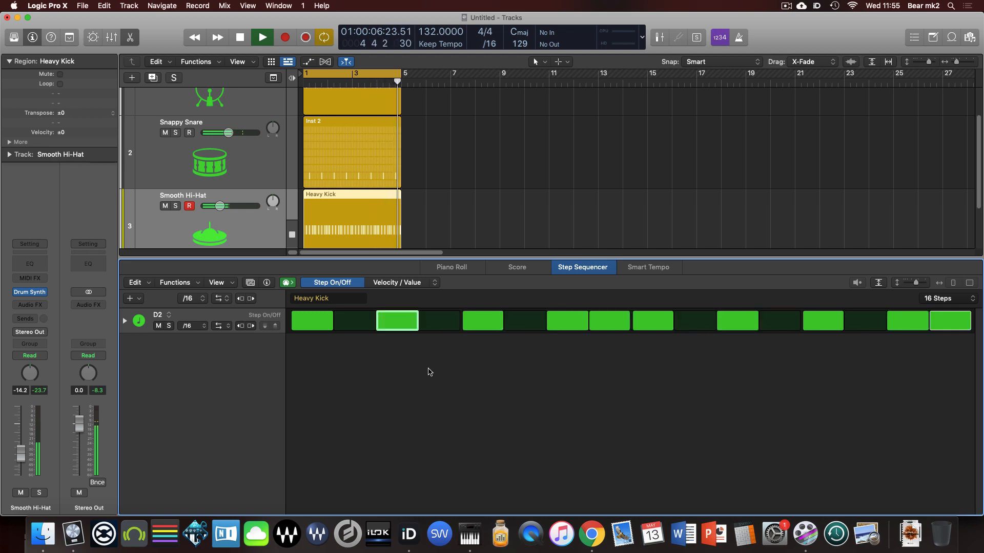
left_click(554, 322)
left_click(528, 324)
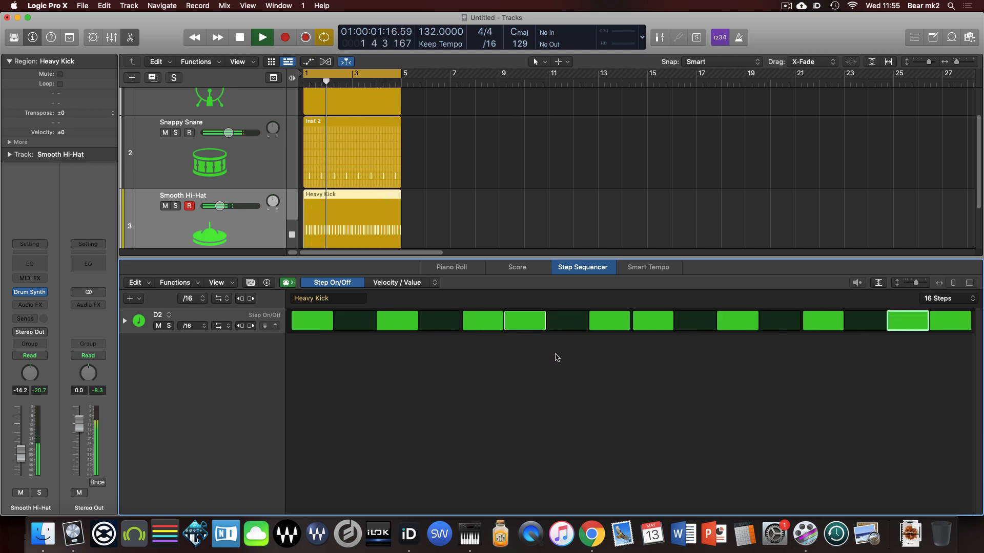
left_click(562, 327)
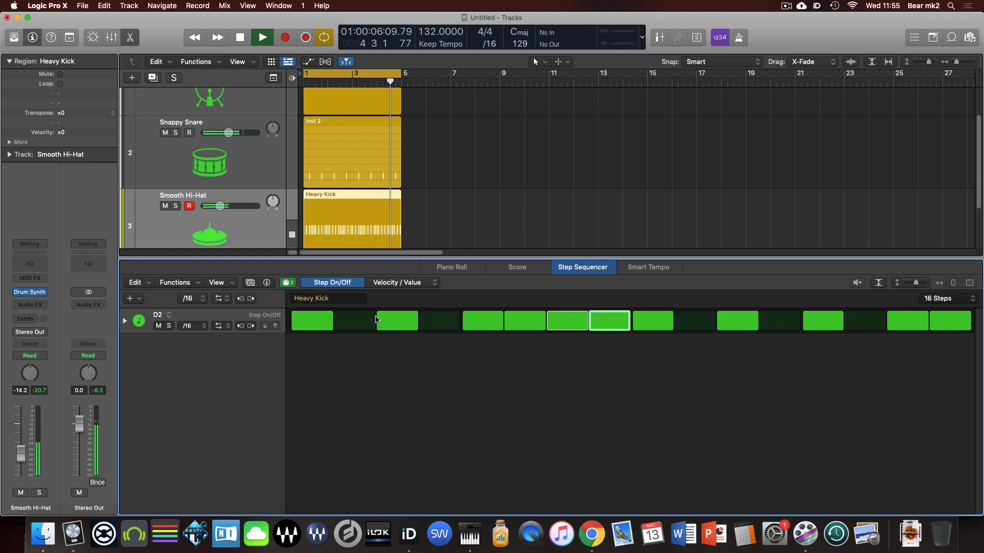
Step: Try the random playback mode on the hi-hat's D2 row, and reapply the back-and-forth mode to the whole pattern
left_click(220, 326)
left_click(220, 341)
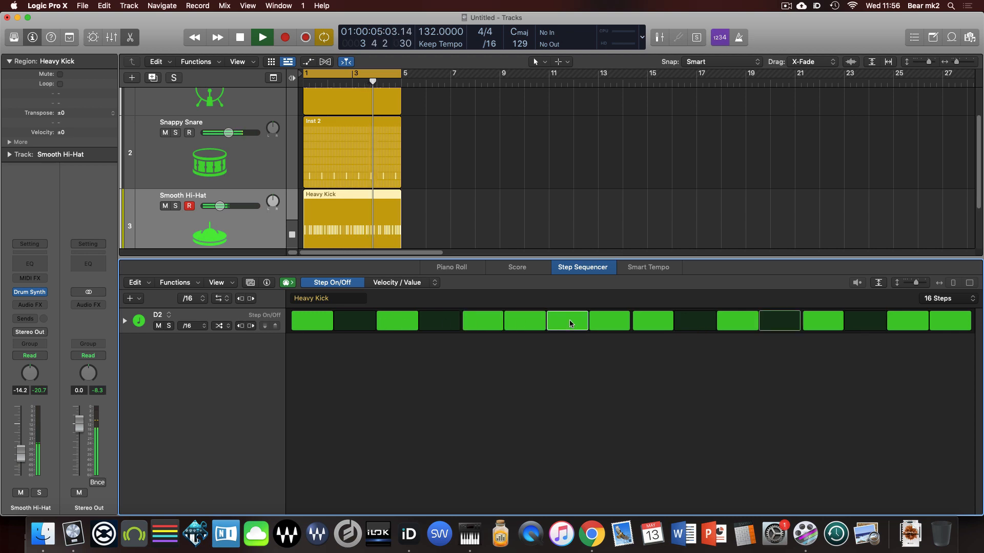
left_click(218, 302)
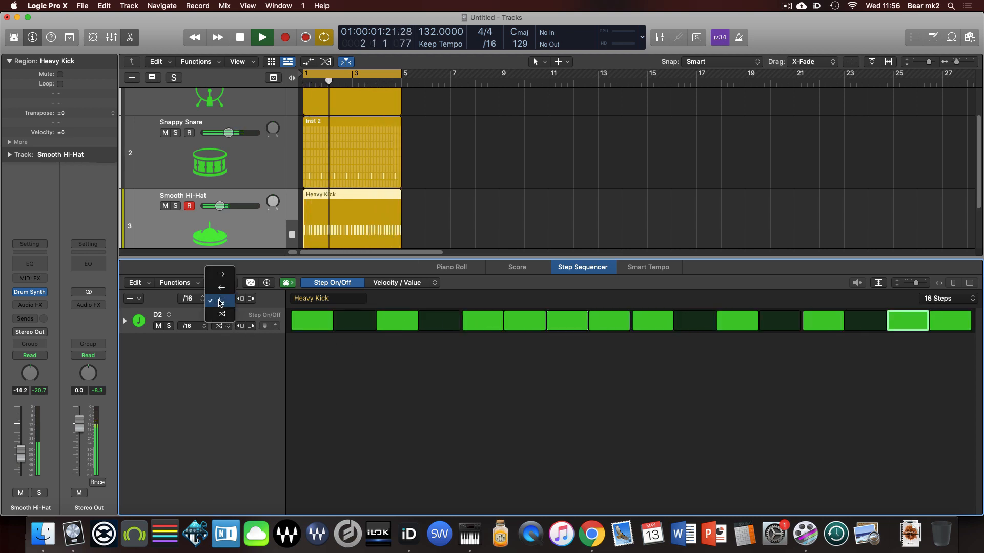
left_click(220, 303)
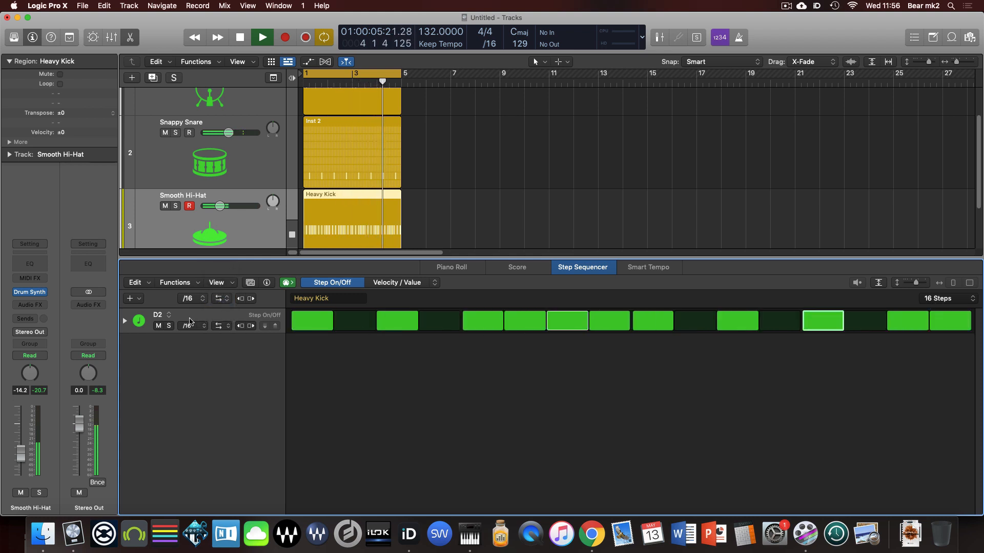
Step: Stop playback, hide the Step Sequencer and add a fourth software instrument track below Smooth Hi-Hat
scroll(199, 213, "down", 5)
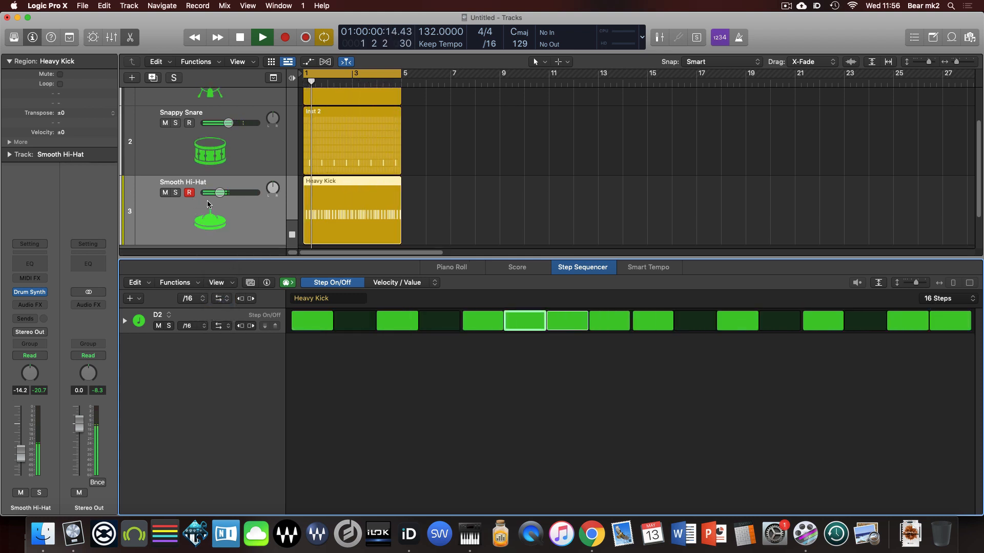
key("space")
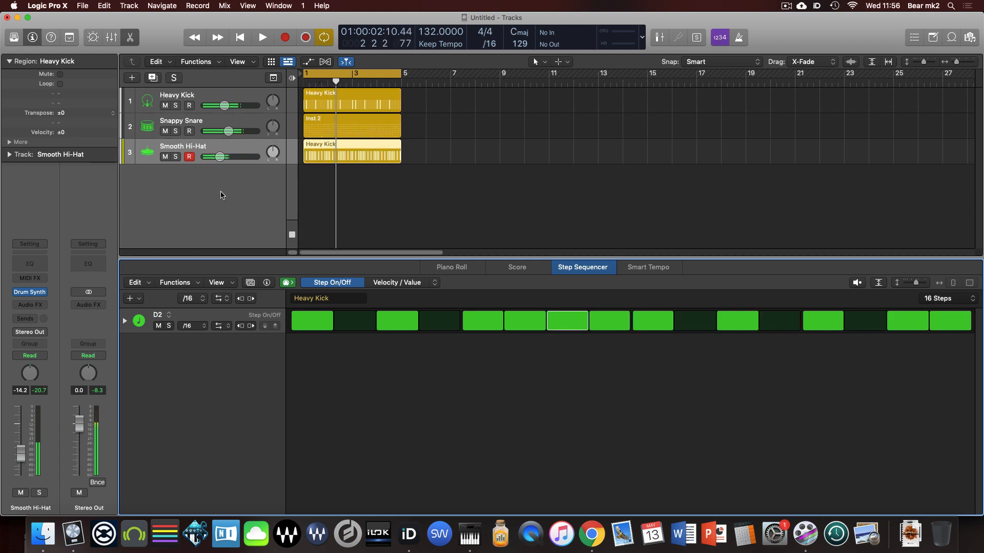
left_click(201, 186)
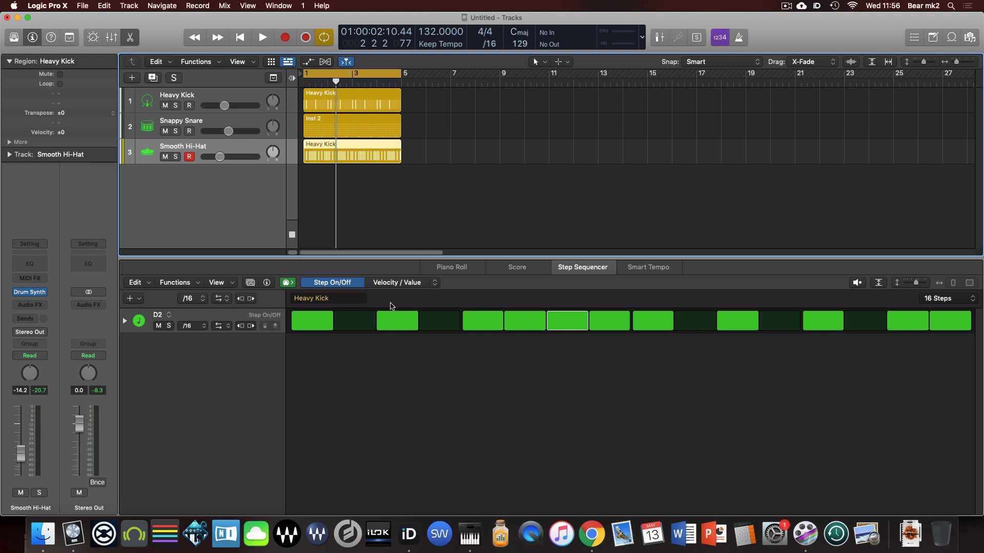
key("e")
double_click(214, 189)
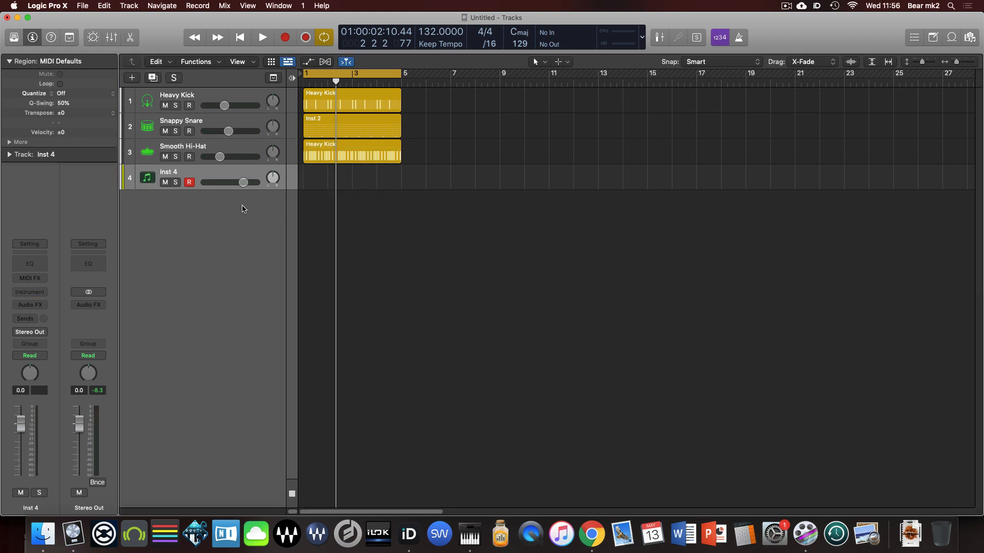
Step: Load a stereo Drum Synth on the fourth track and change its category to Percussion
left_click(37, 292)
mouse_move(61, 319)
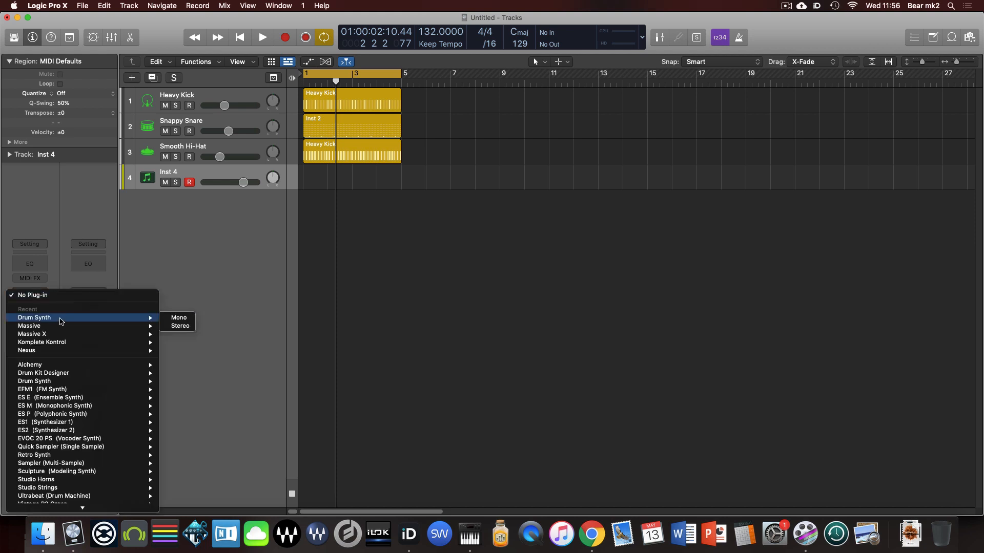
left_click(186, 327)
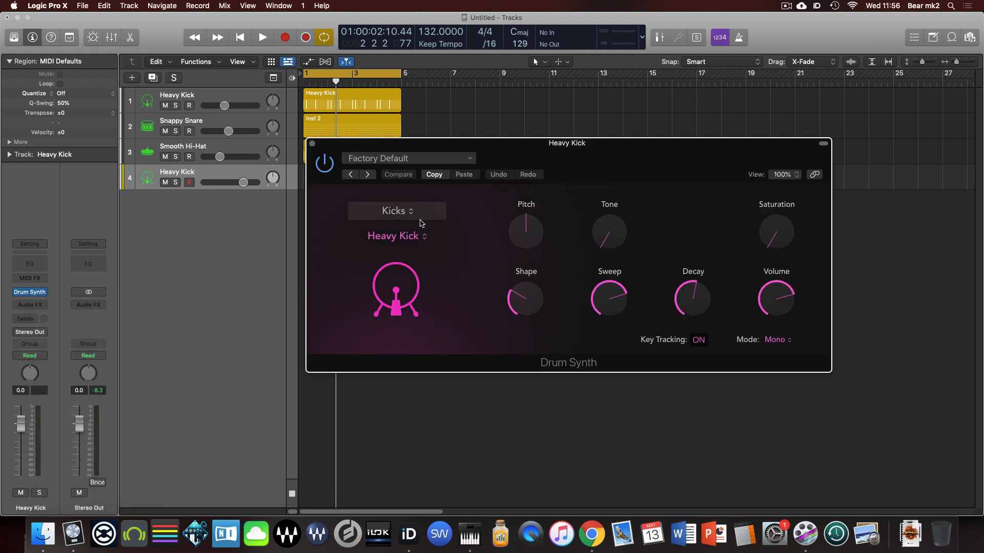
left_click(419, 218)
left_click(421, 234)
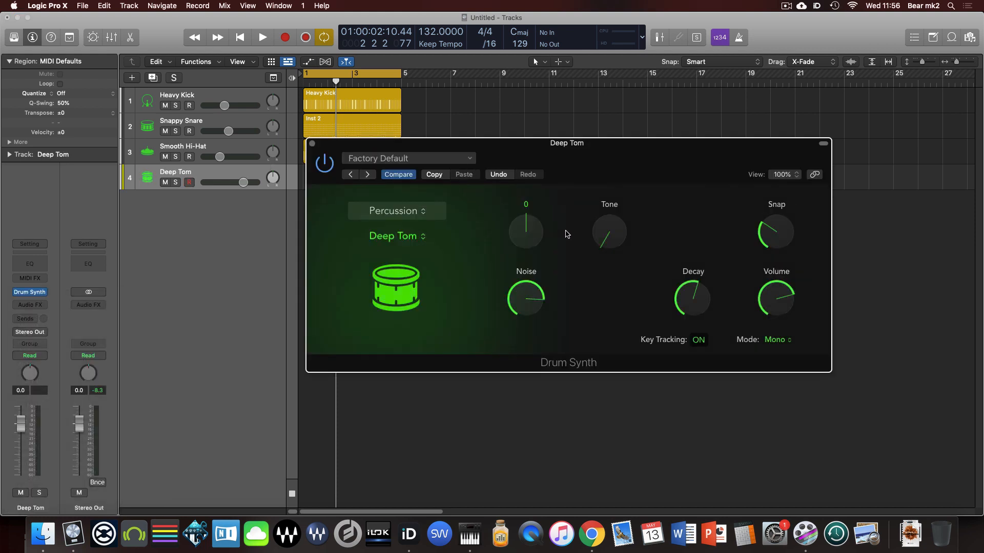
Step: Audition the Deep Tom and Metal Machine percussion sounds and choose 80s Cowbell for the fourth track
left_click(379, 308)
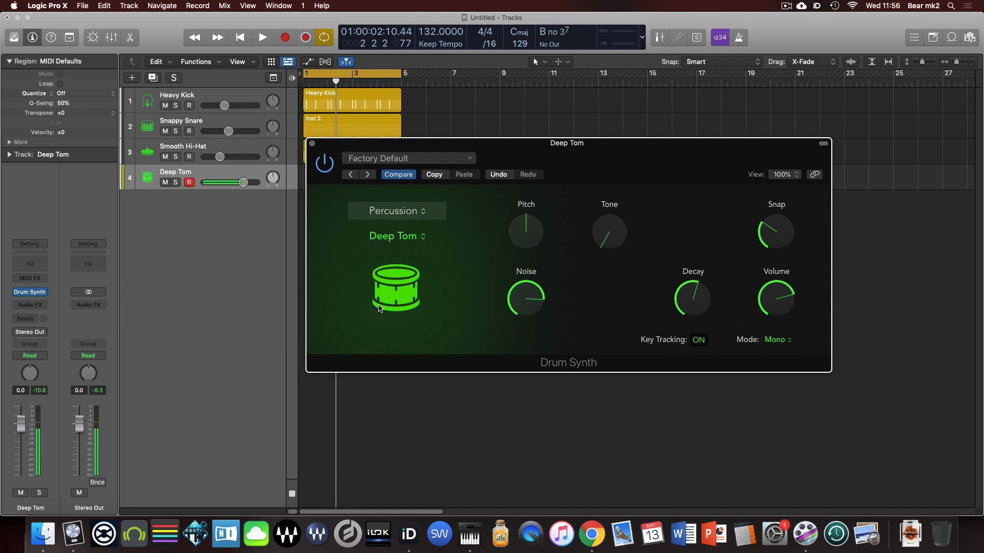
left_click(397, 236)
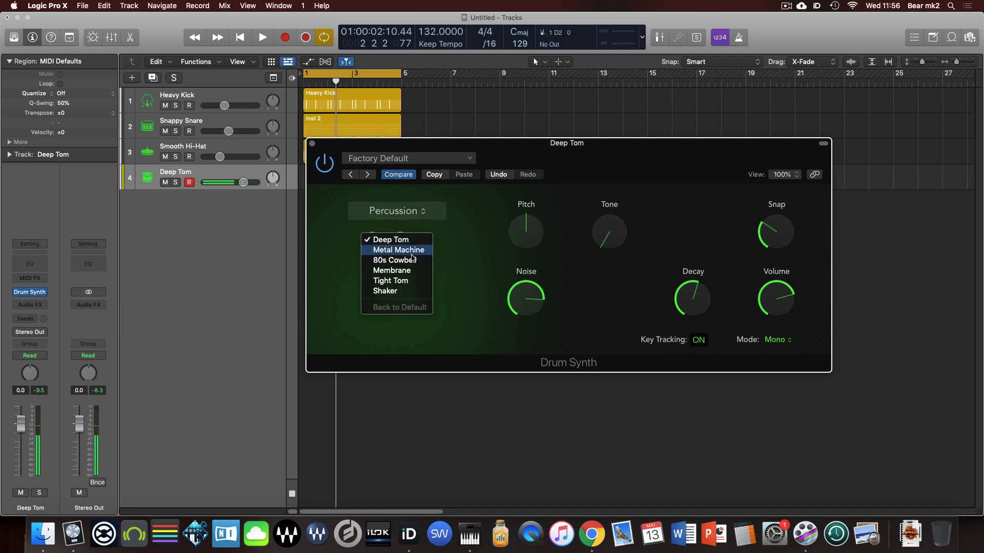
left_click(407, 249)
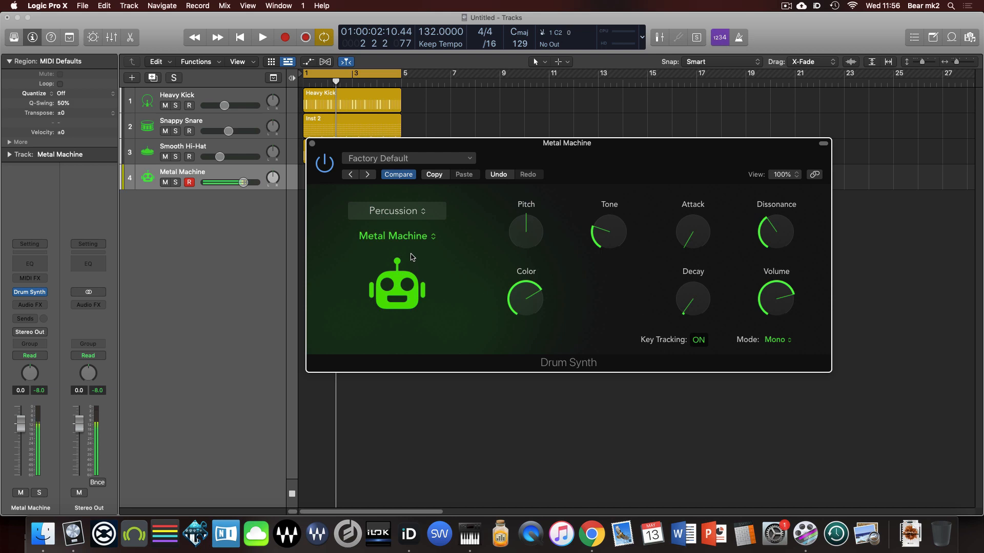
left_click(398, 239)
left_click(402, 248)
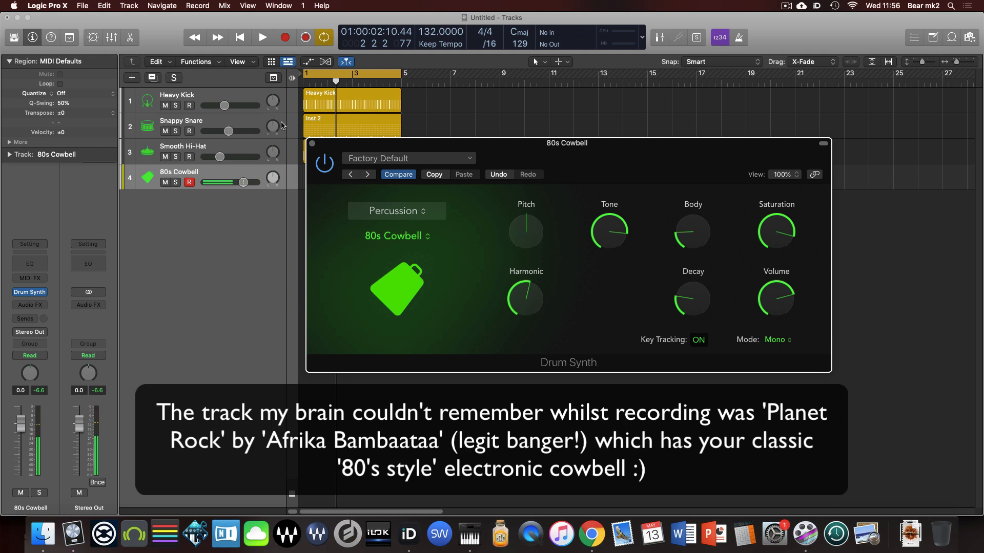
Step: Close the Drum Synth window and create a pattern region at the start of the 80s Cowbell track
left_click(312, 144)
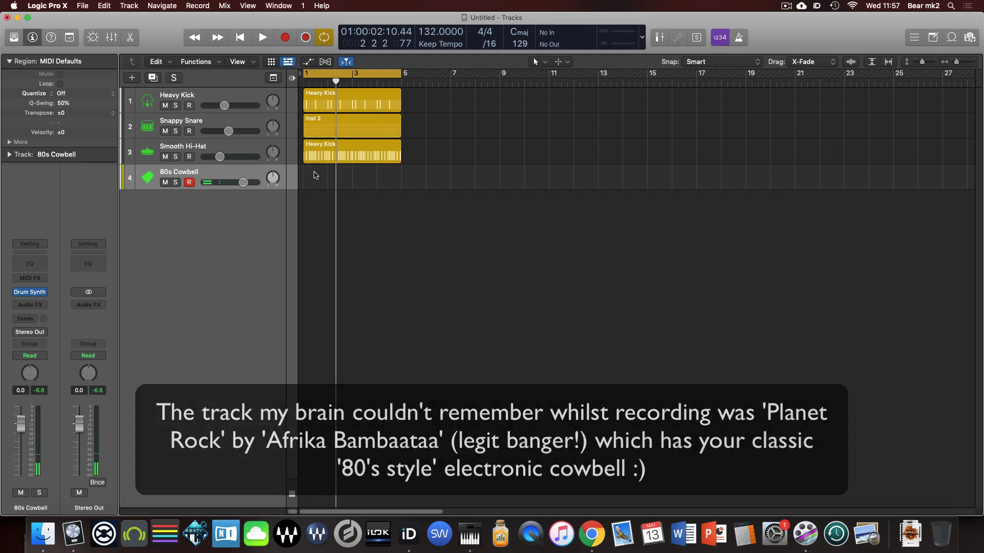
right_click(316, 172)
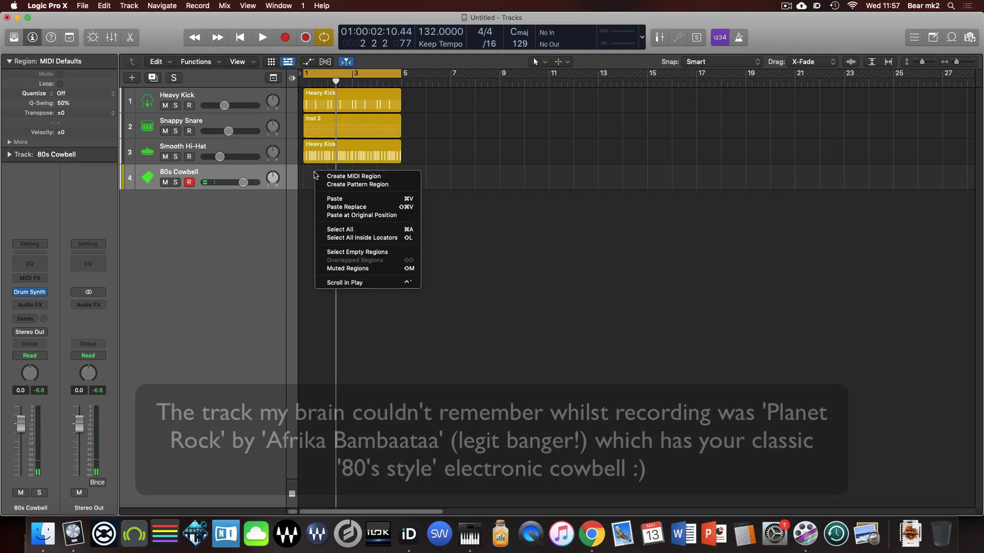
left_click(356, 185)
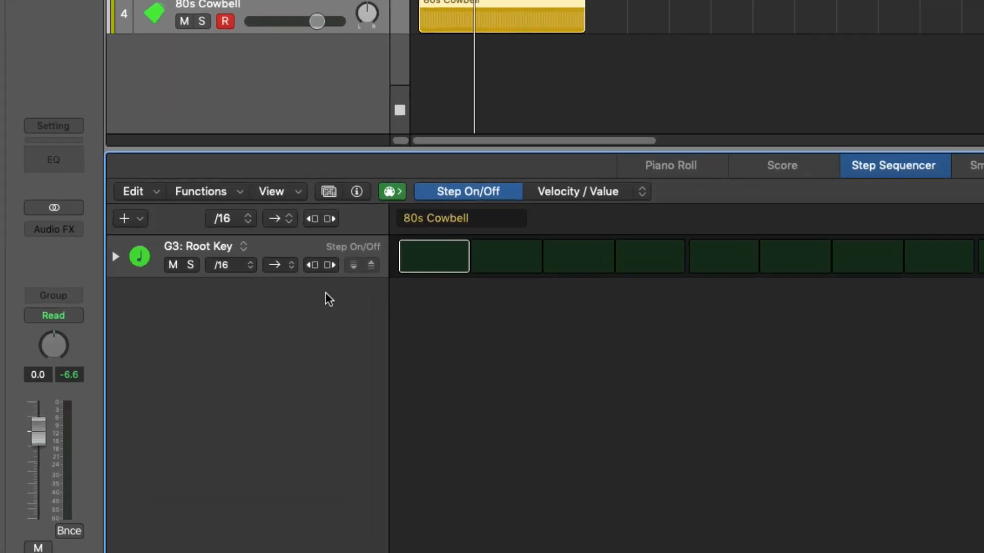
Step: Change the cowbell pattern's root key row to the note D2
left_click(216, 233)
mouse_move(223, 248)
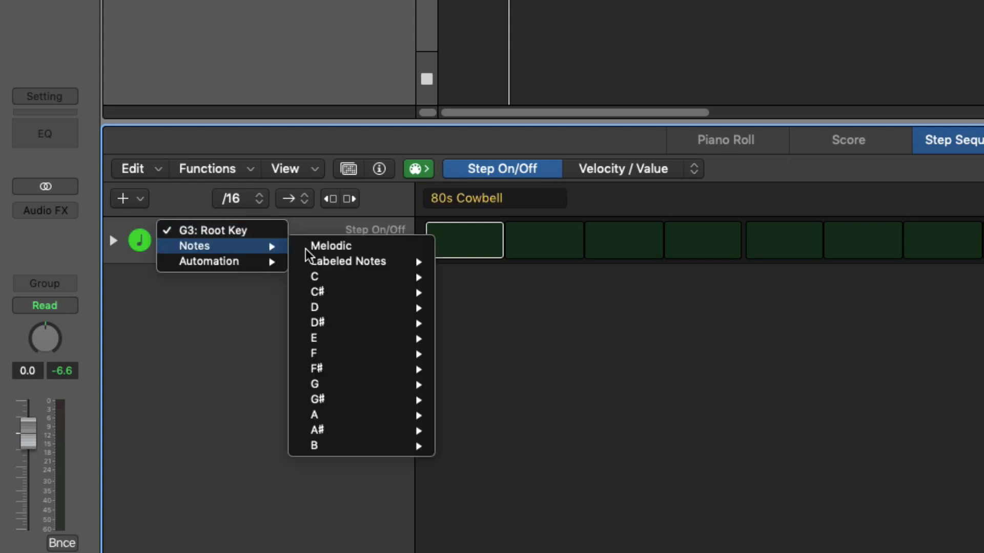
mouse_move(394, 304)
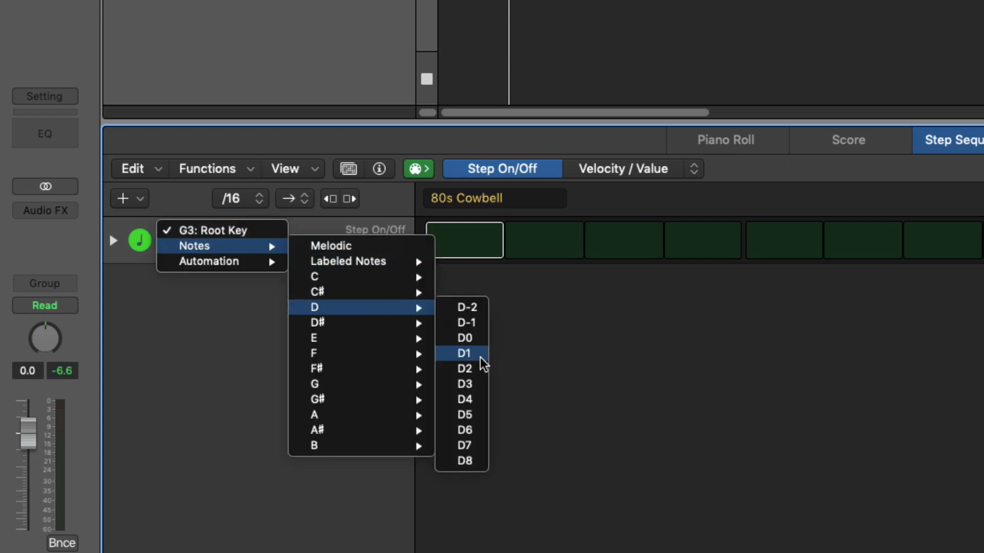
left_click(477, 369)
Step: Add a D3 note row to the cowbell pattern and move it above the D2 row
left_click(143, 205)
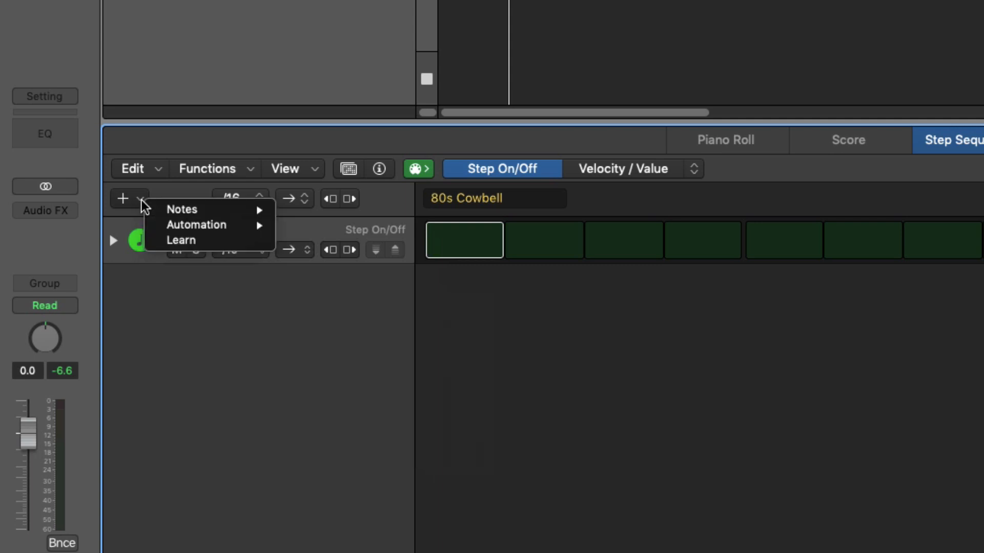
mouse_move(231, 210)
mouse_move(346, 275)
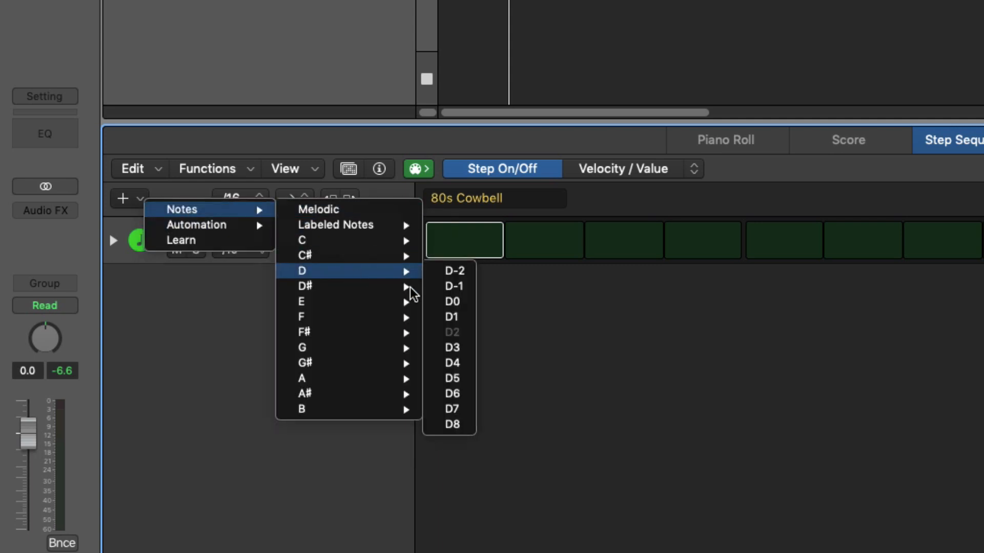
left_click(462, 349)
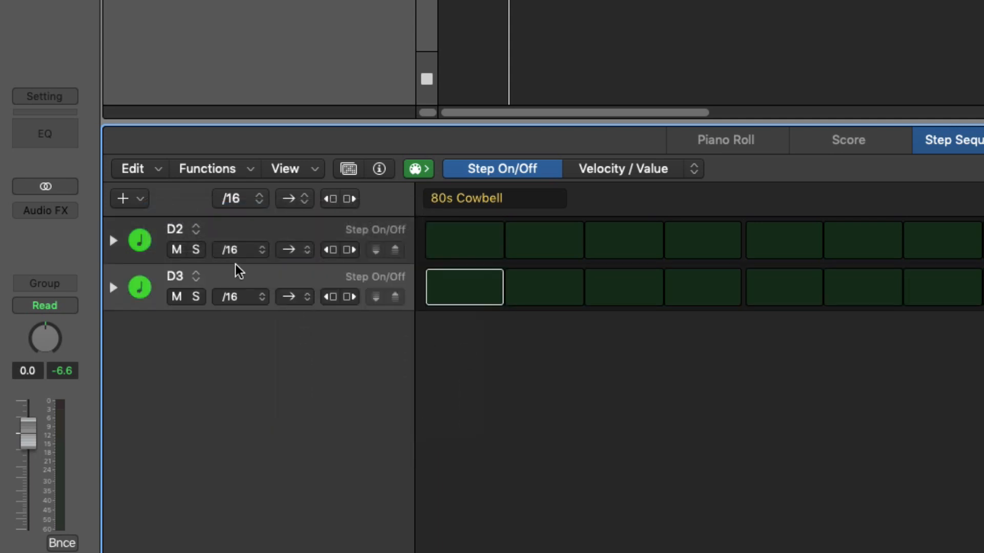
left_click_drag(226, 274, 228, 224)
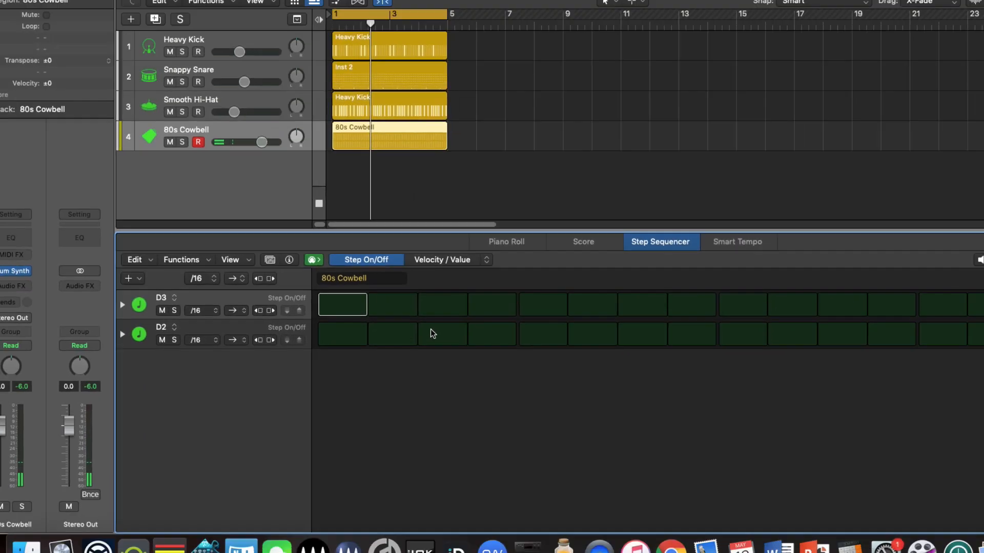
Step: Activate steps 3, 4, 12 and 15 in the cowbell's D2 row and steps 7, 10 and 13 in its D3 row
left_click(624, 288)
left_click(703, 288)
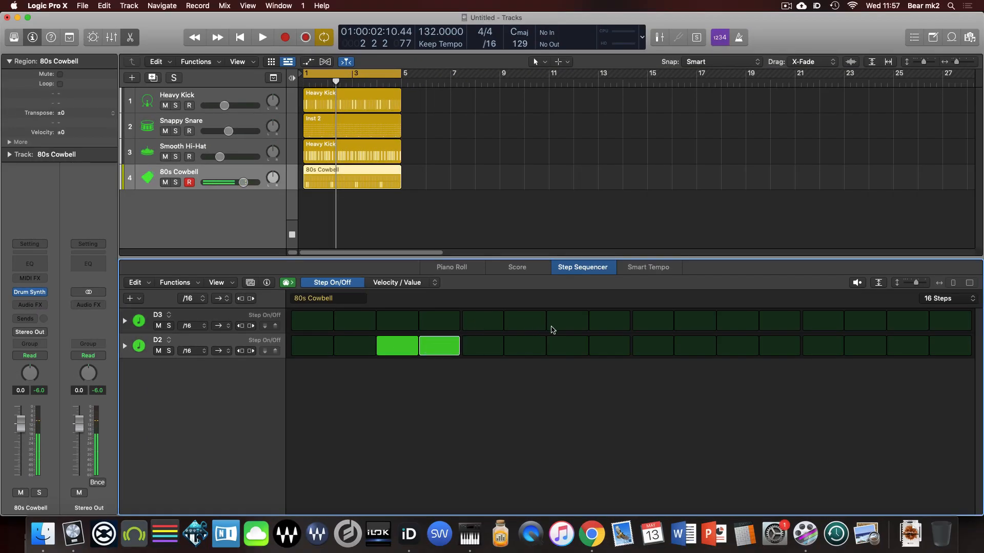
left_click(566, 321)
left_click(696, 321)
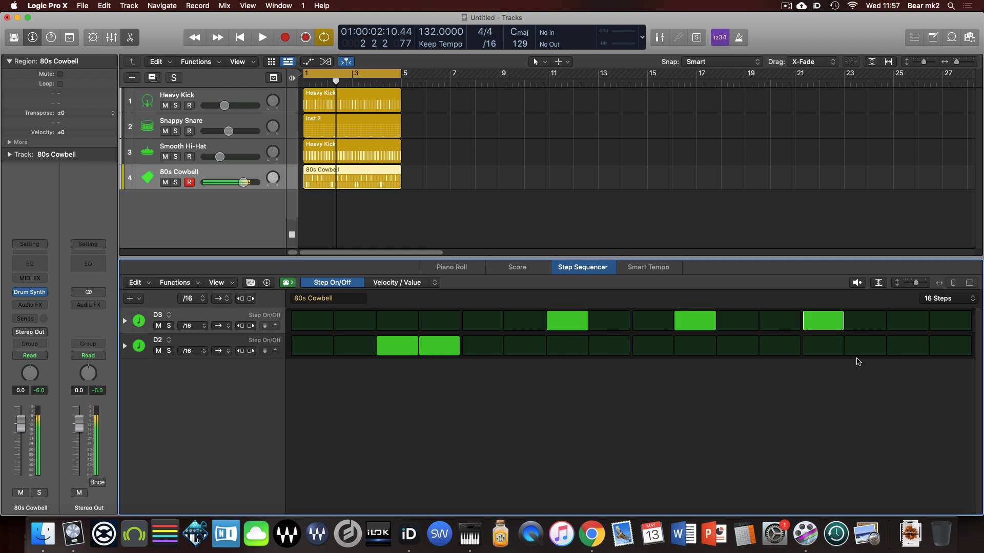
left_click(778, 347)
left_click(906, 346)
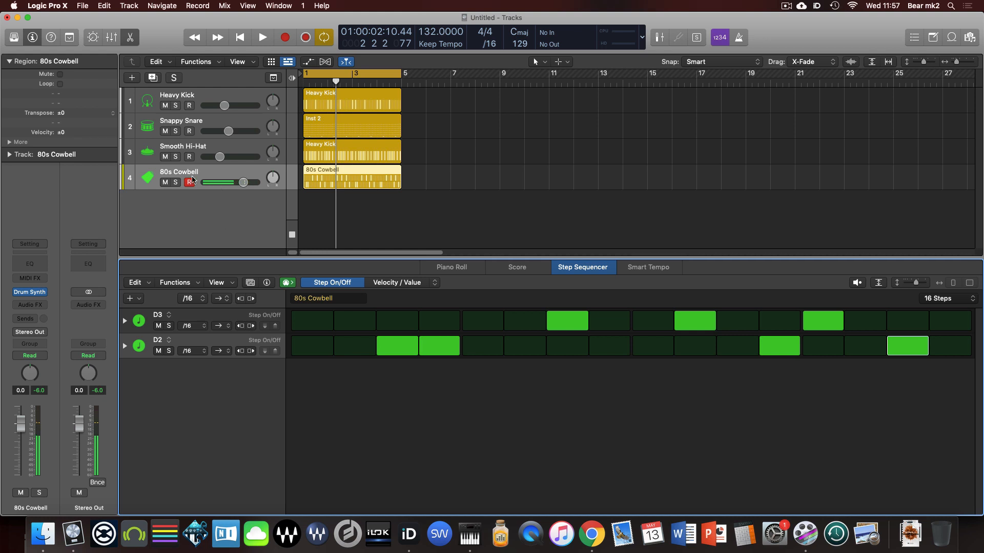
Step: Play the cowbell soloed, add the hi-hat, kick and snare to the solo, and lower the cowbell's volume to -12.2 dB
left_click(174, 183)
key("space")
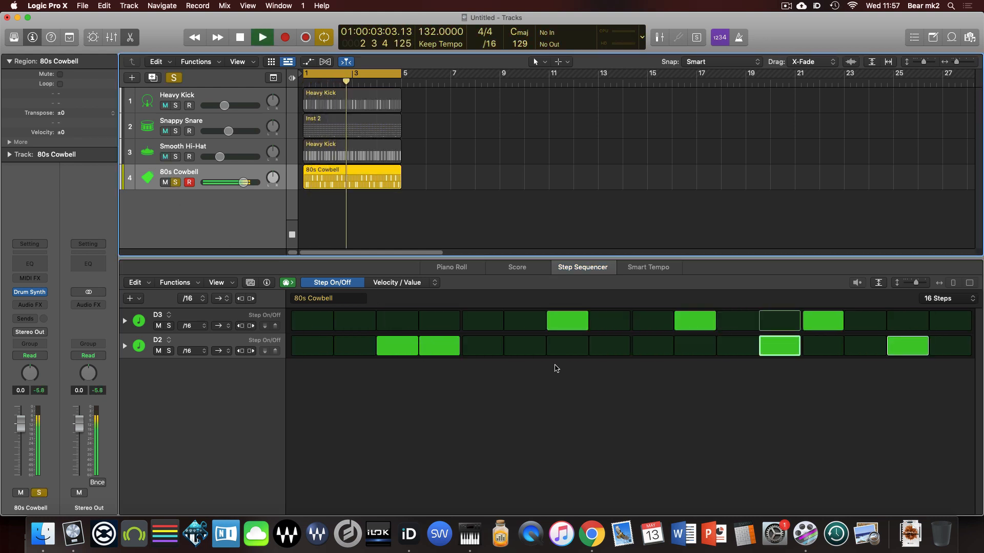
left_click(176, 157)
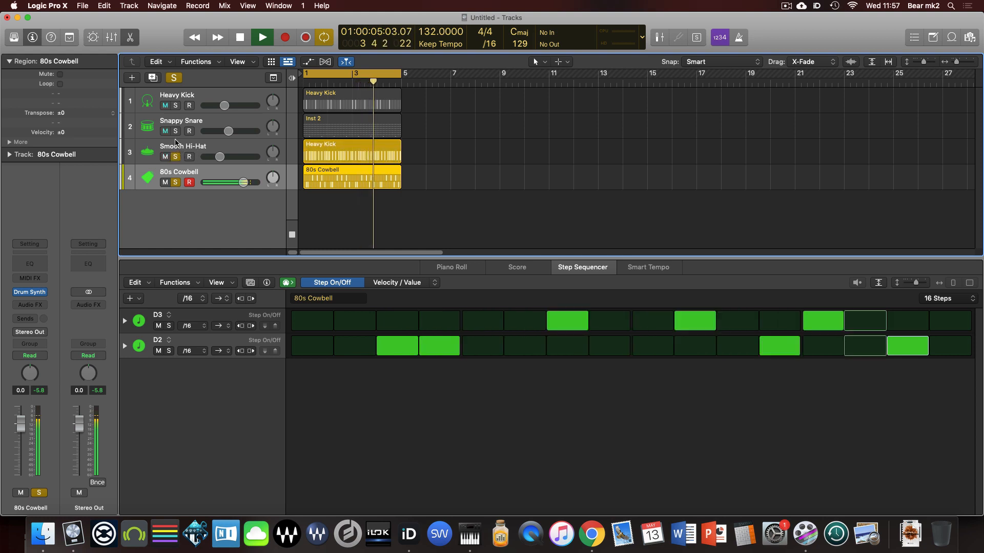
left_click(176, 106)
left_click(175, 131)
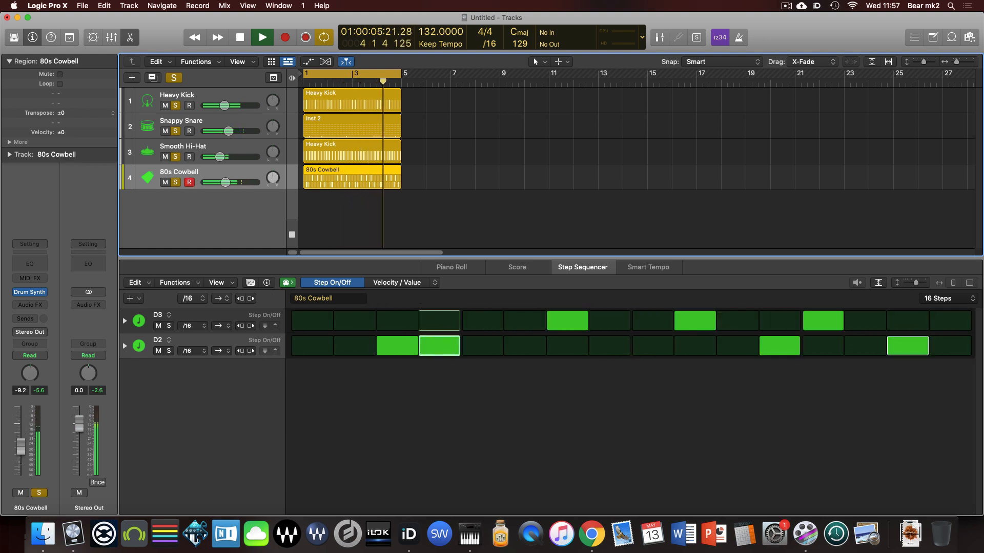
left_click_drag(20, 436, 19, 459)
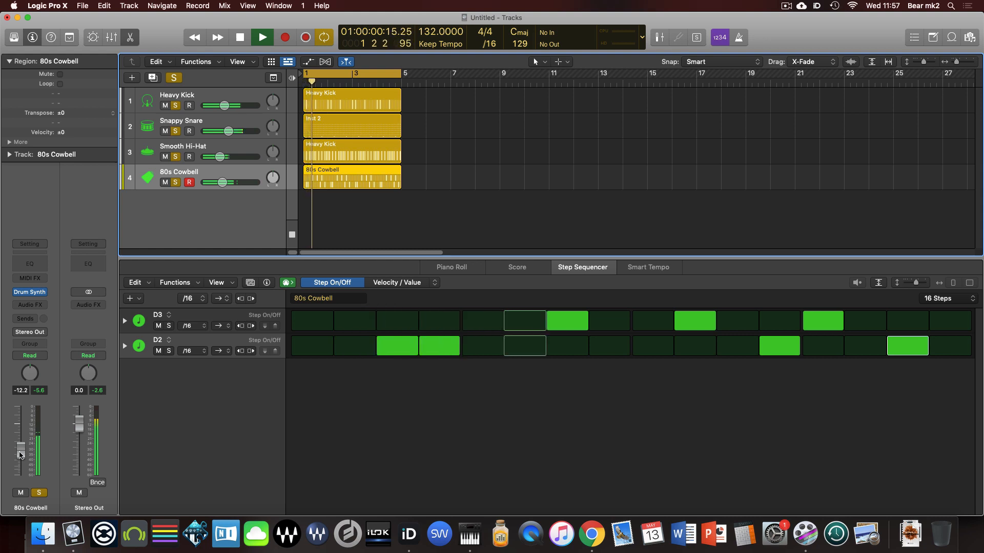
key("space")
Step: Set the cowbell pattern's playback direction to back-and-forth, audition it with the beat, and return to the start
left_click(221, 299)
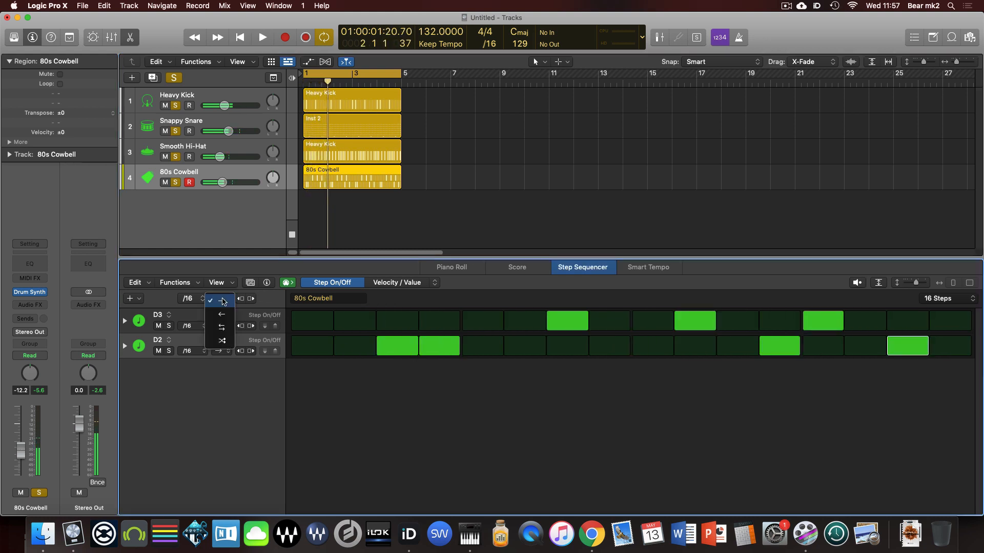
left_click(222, 327)
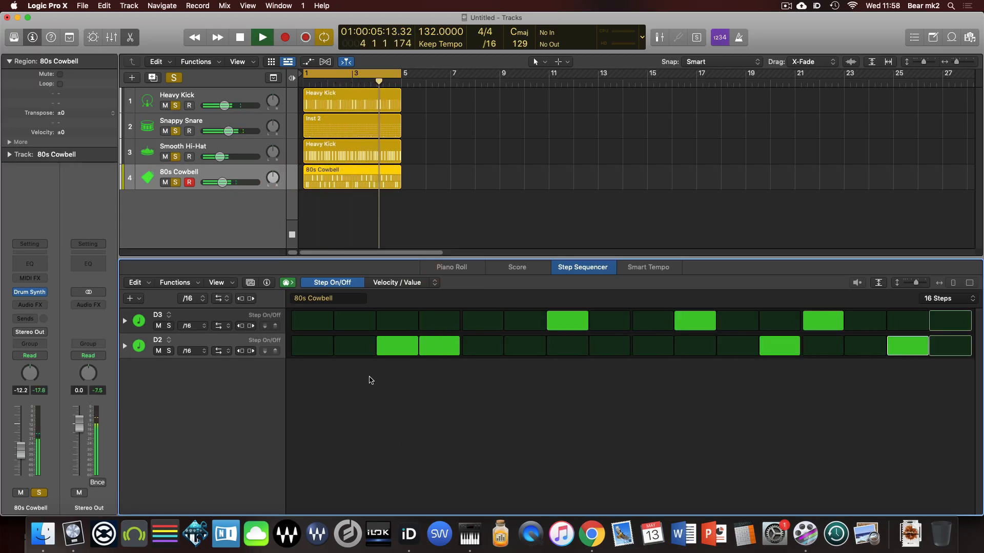
key("space")
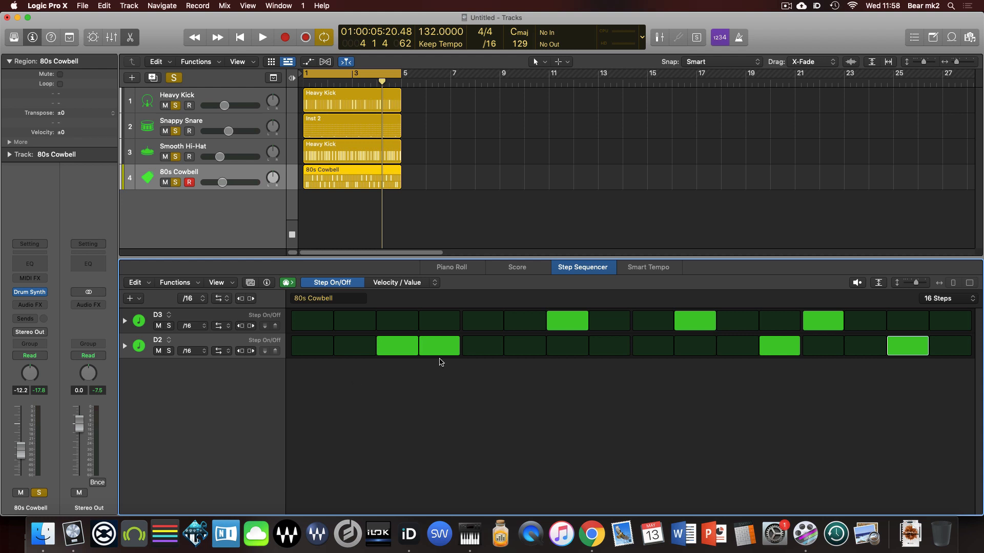
key("Return")
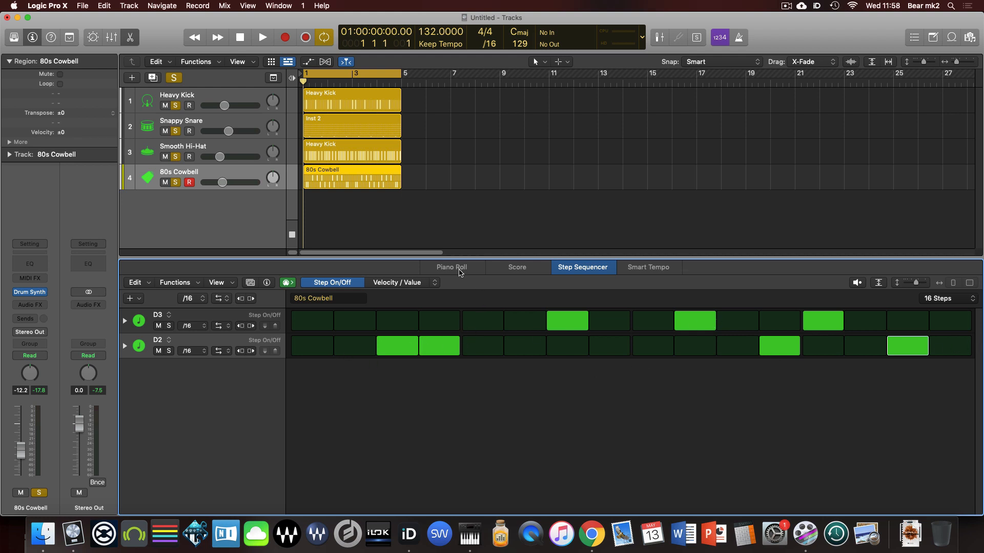
Step: Convert the 80s Cowbell pattern region to a MIDI region and play its notes briefly in the Piano Roll
right_click(352, 175)
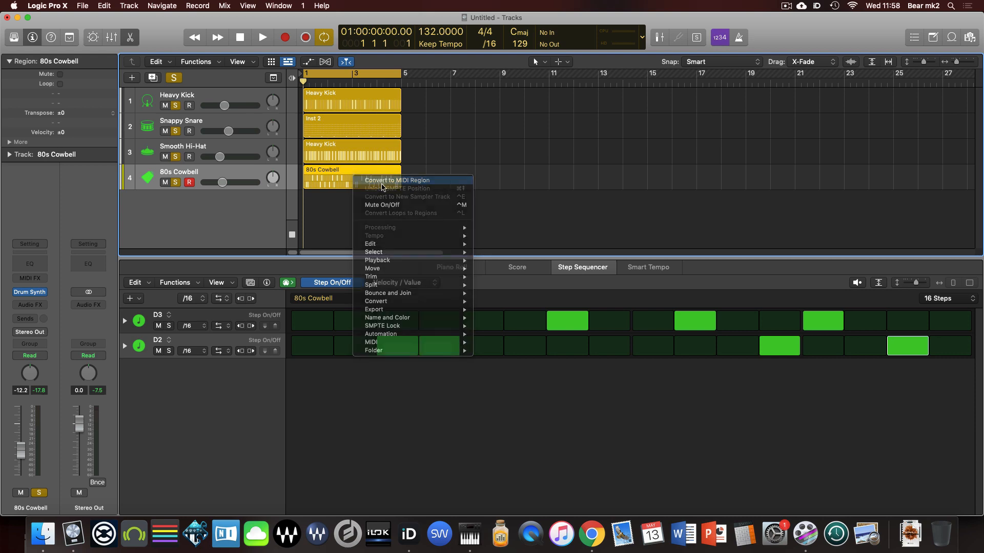
left_click(380, 180)
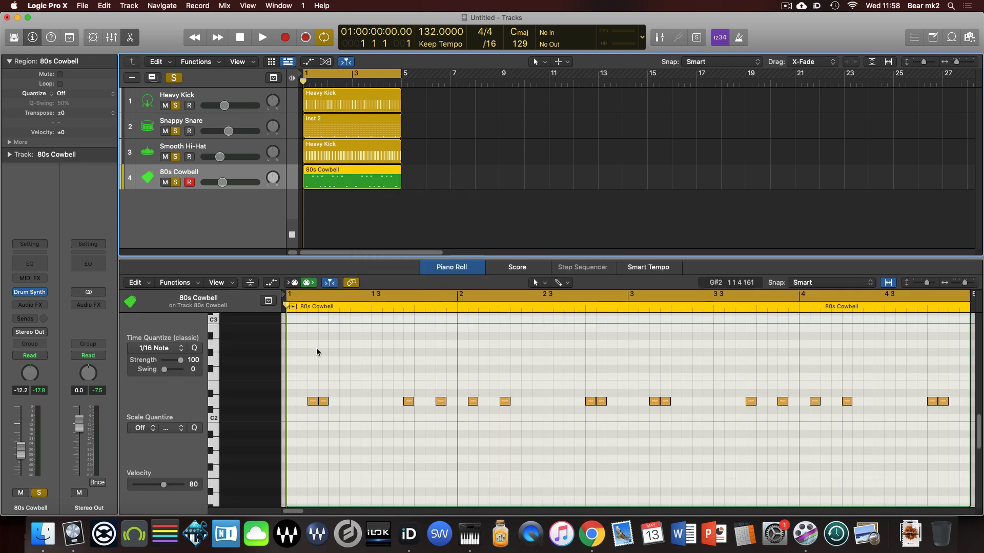
scroll(600, 386, "down", 3)
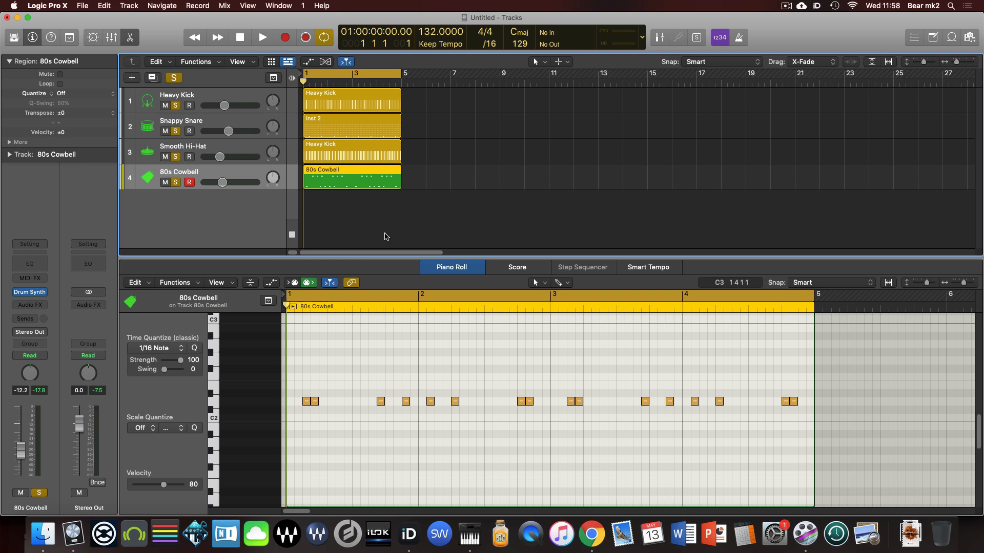
key("space")
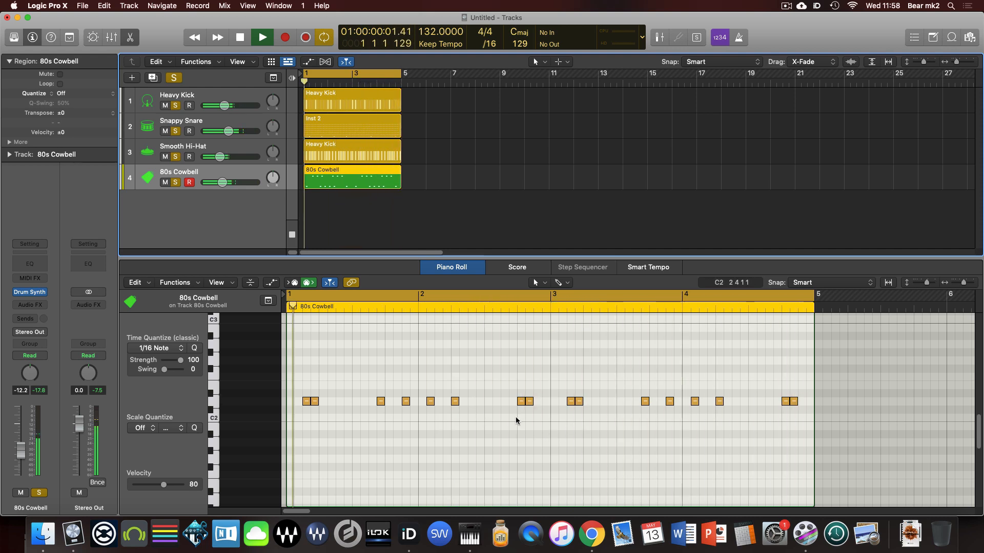
key("space")
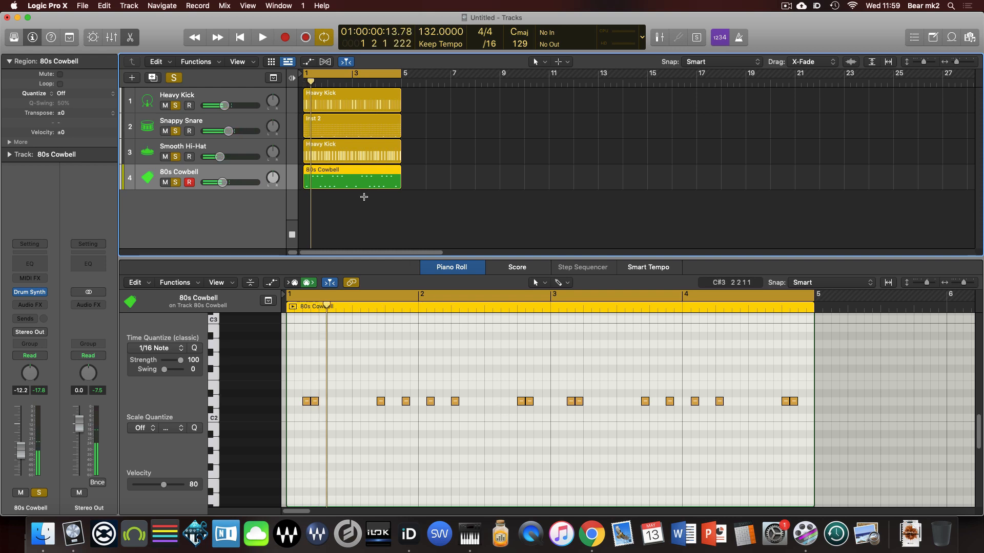
Step: Check whether the cowbell MIDI region can be converted back to a pattern or opened in the Step Sequencer
right_click(362, 182)
left_click(312, 201)
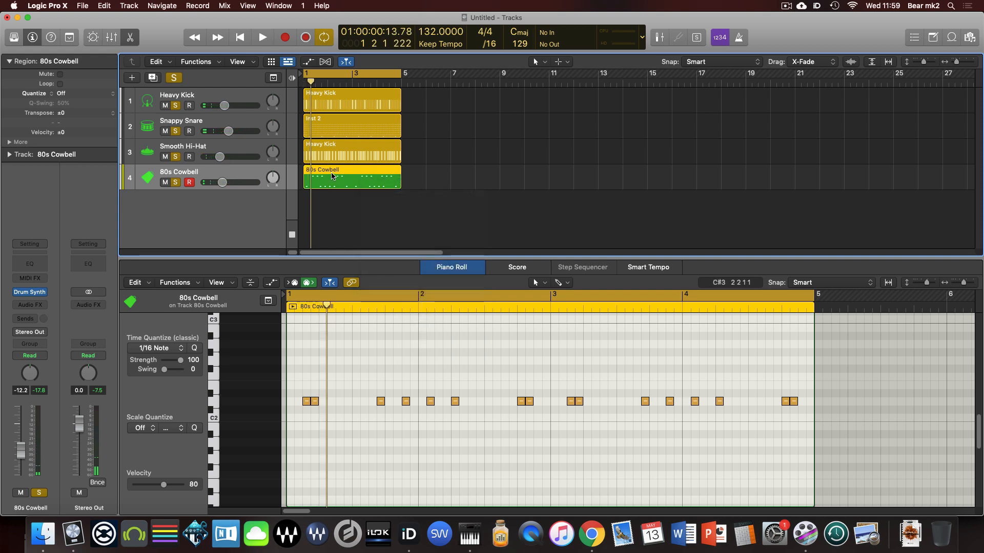
right_click(333, 173)
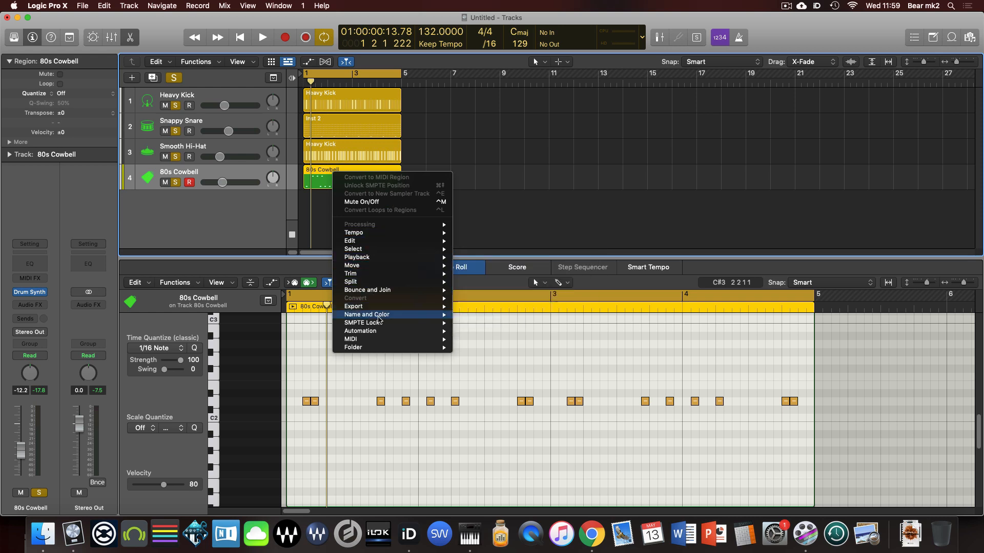
left_click(317, 224)
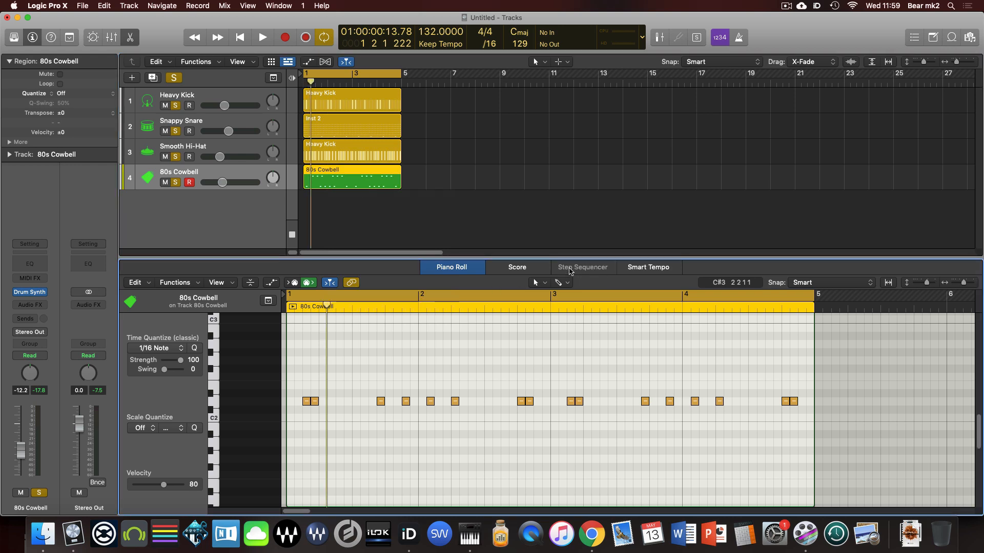
left_click(570, 271)
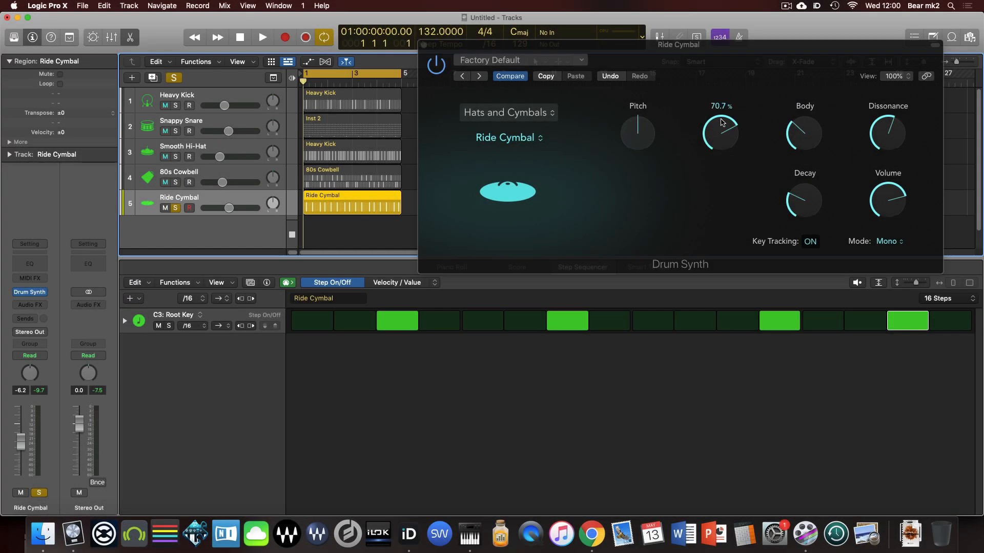
Step: Audition the Ride Cymbal pattern, change its root key row to the note D4, and play it again
key("space")
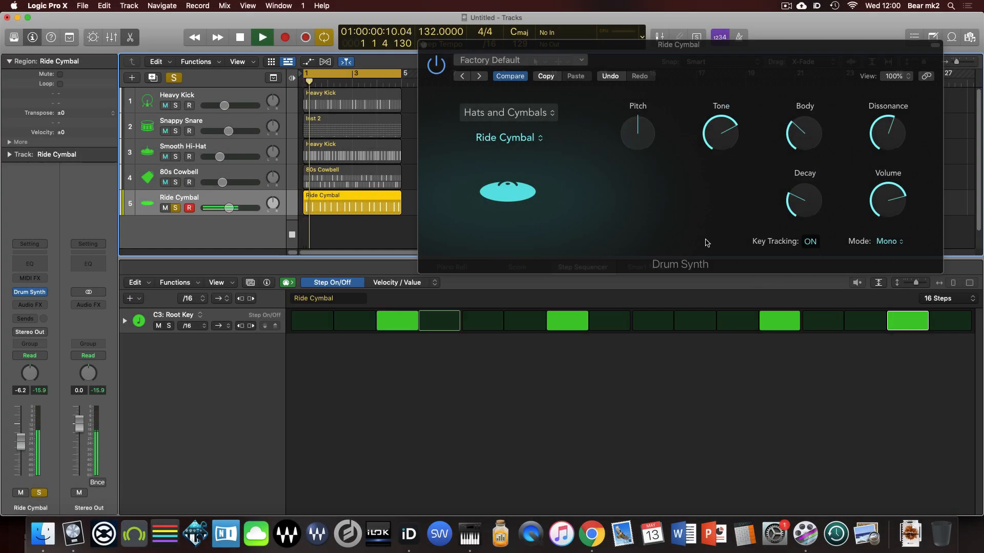
left_click(179, 316)
mouse_move(176, 324)
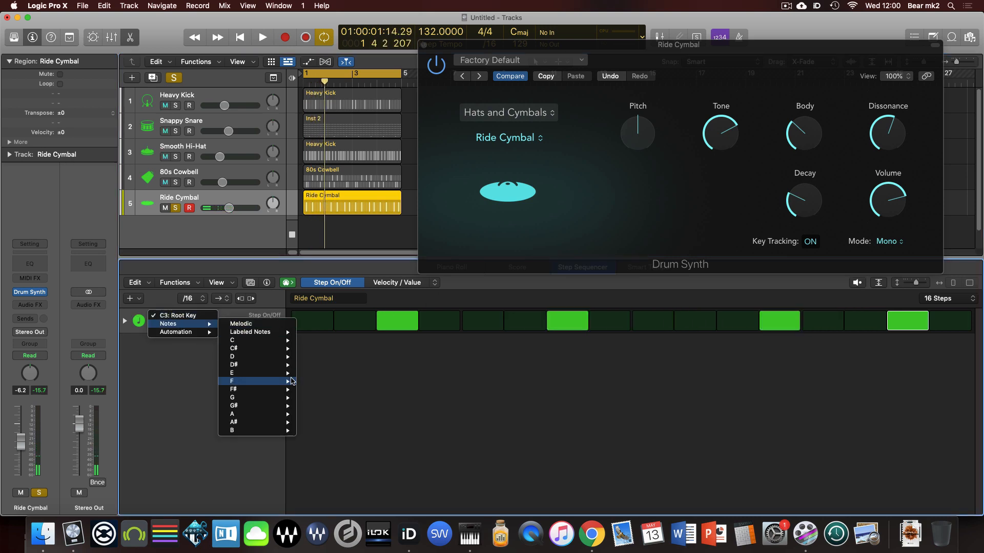
mouse_move(270, 356)
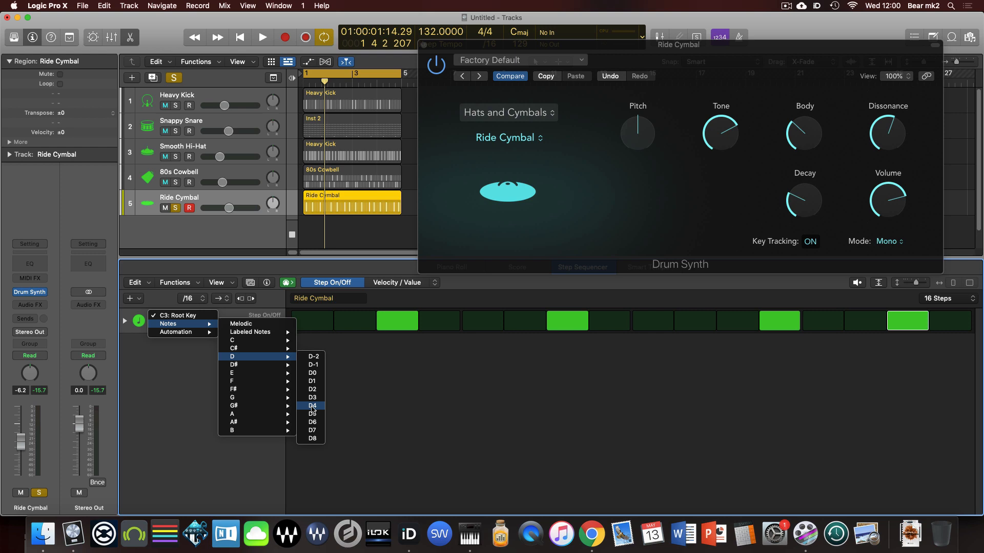
left_click(312, 406)
key("space")
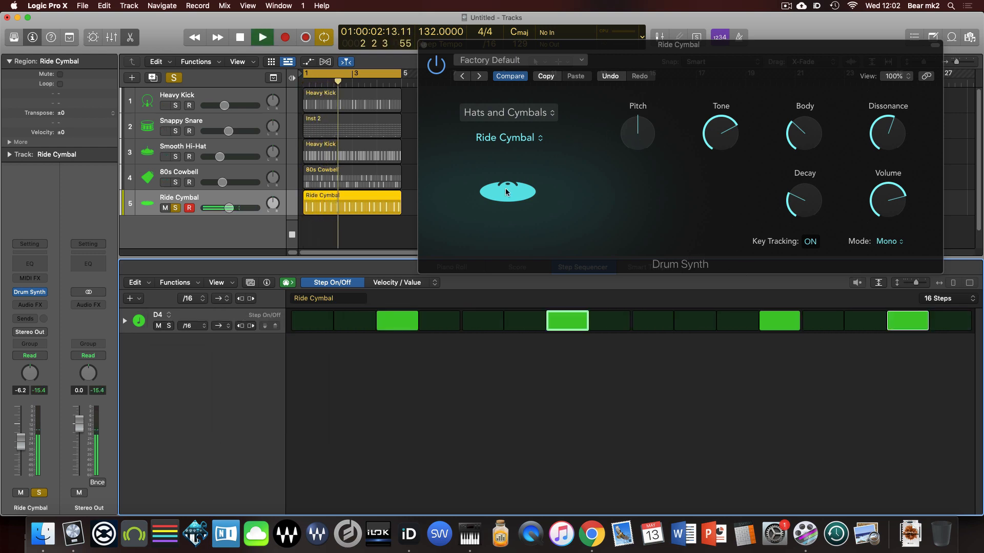
Step: Shape the ride cymbal by nudging its pitch, removing dissonance, reducing tone and body, adjusting decay, and lowering the volume to about -4 dB
mouse_move(638, 138)
left_mouse_down()
mouse_move(638, 93)
mouse_move(637, 135)
left_mouse_up()
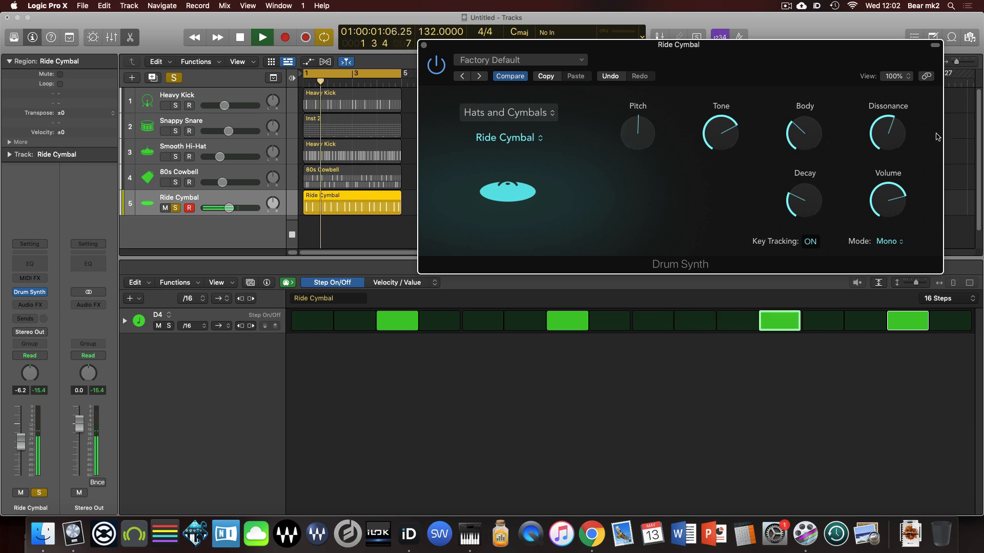
left_click_drag(887, 132, 903, 238)
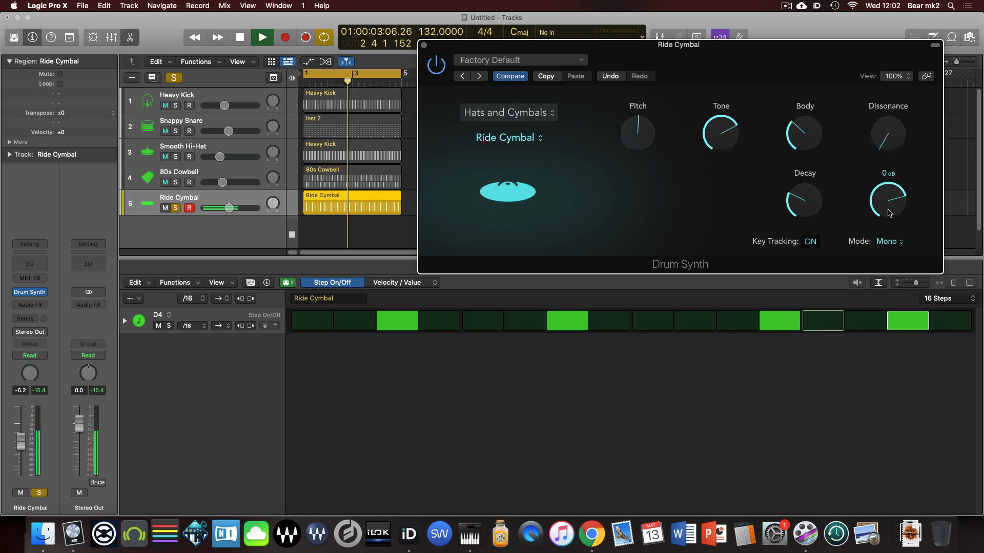
left_click_drag(812, 200, 807, 225)
left_click_drag(810, 129, 802, 186)
left_click_drag(715, 132, 735, 193)
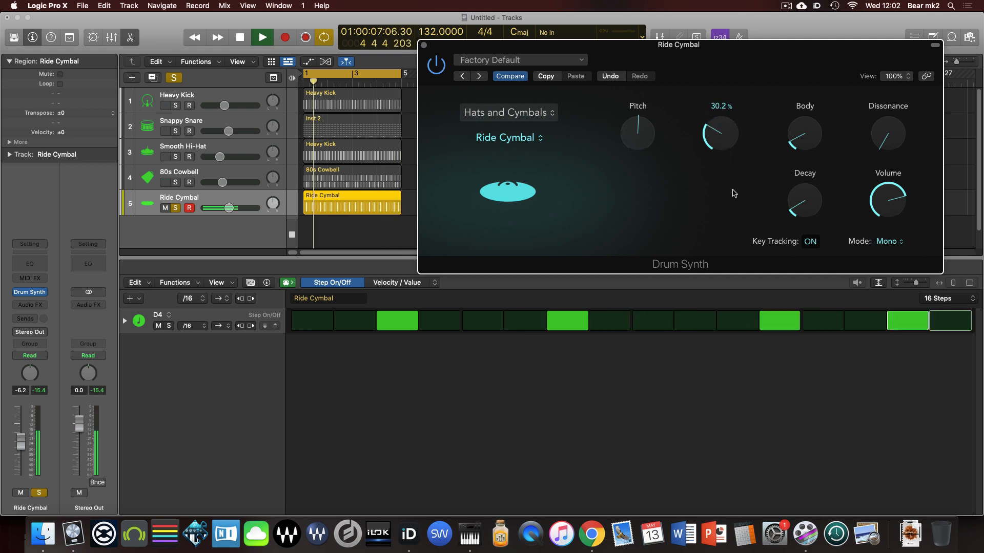
left_click_drag(810, 195, 793, 167)
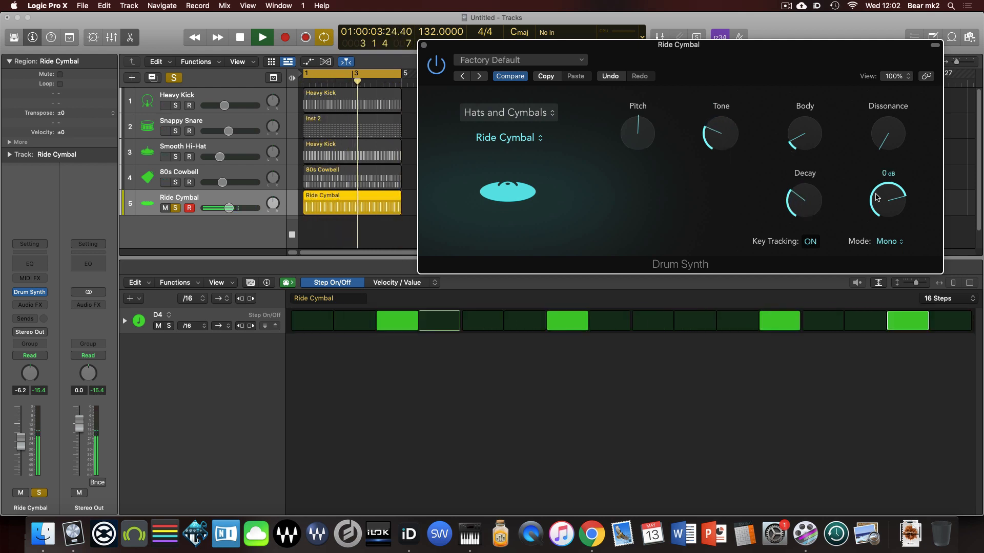
left_click_drag(876, 197, 871, 212)
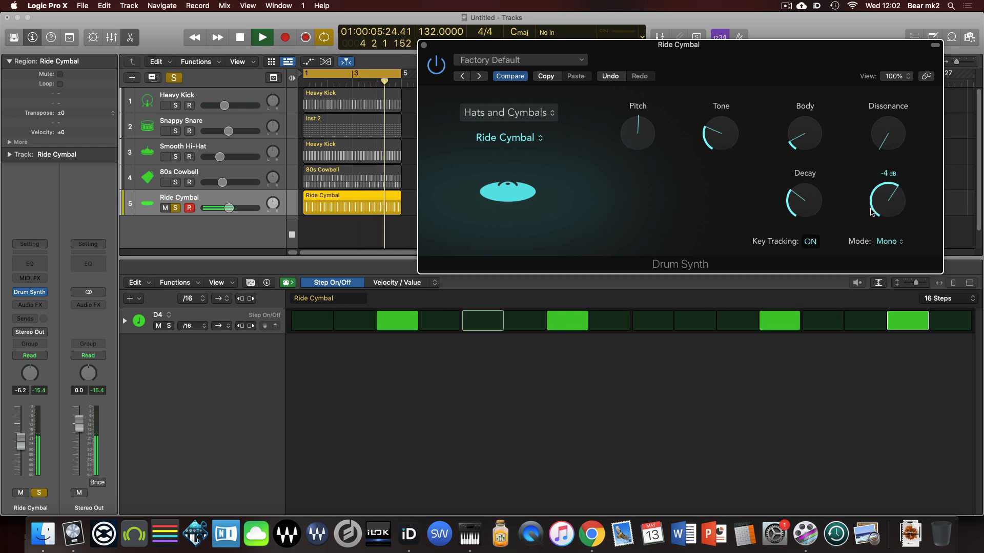
Step: Vary the ride cymbal's dissonance between 0 and 72.7% while the pattern plays to compare its effect
left_click_drag(886, 134, 883, 95)
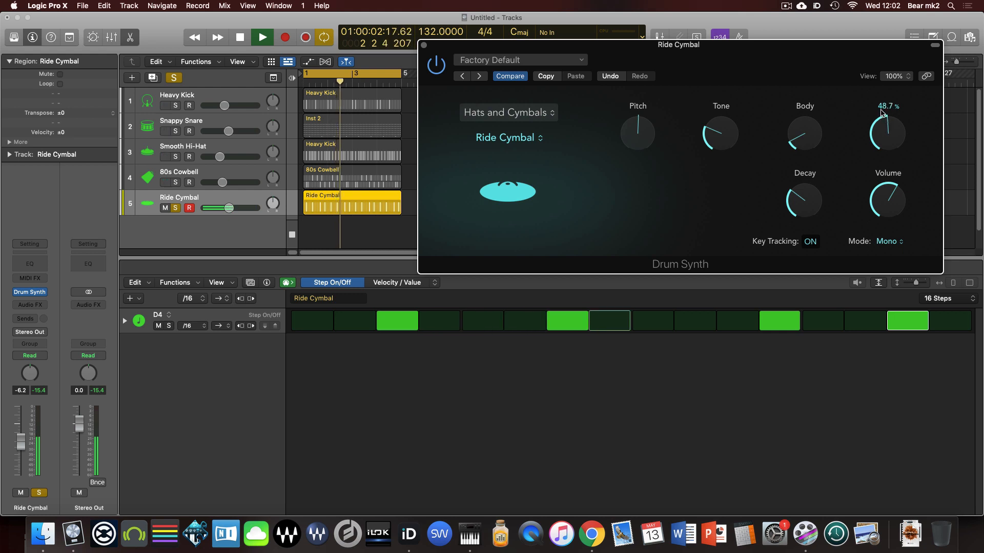
left_click_drag(883, 144, 889, 152)
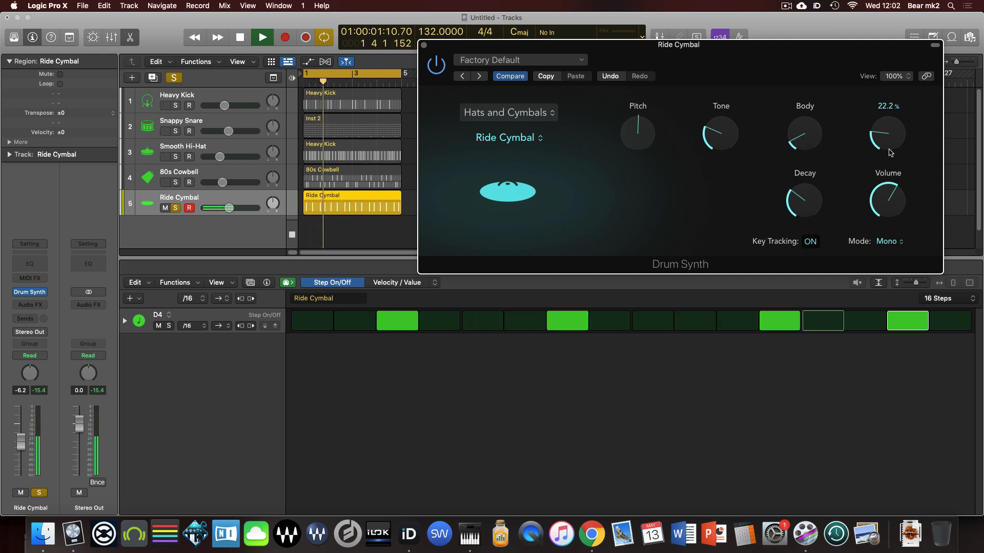
left_click_drag(888, 150, 888, 138)
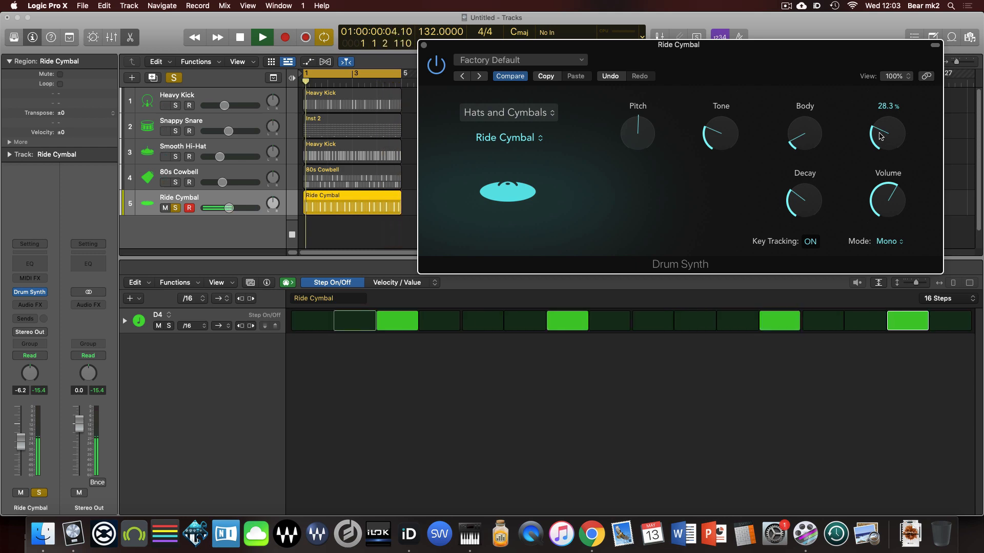
mouse_move(880, 136)
left_mouse_down()
mouse_move(889, 126)
mouse_move(893, 166)
mouse_move(889, 113)
mouse_move(888, 128)
left_mouse_up()
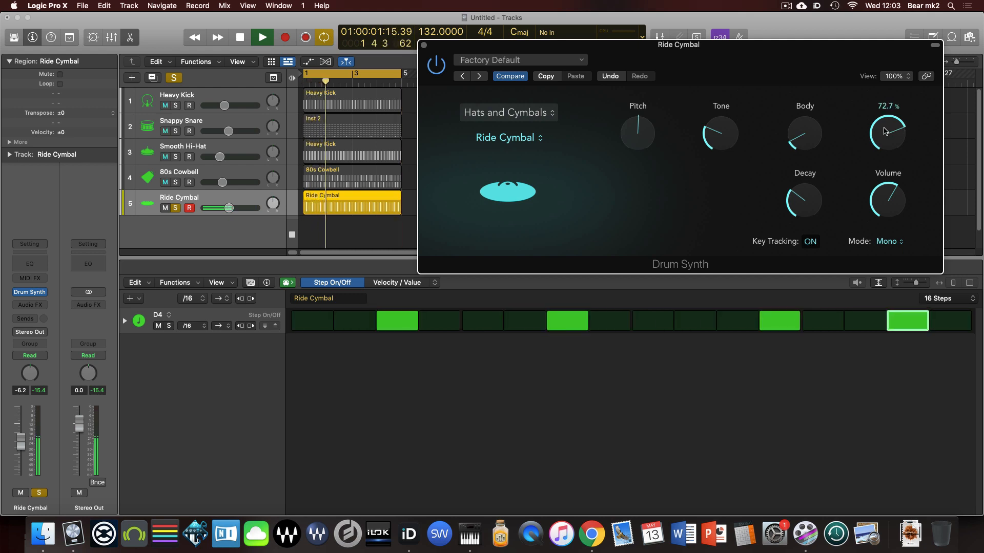
left_click_drag(884, 131, 903, 232)
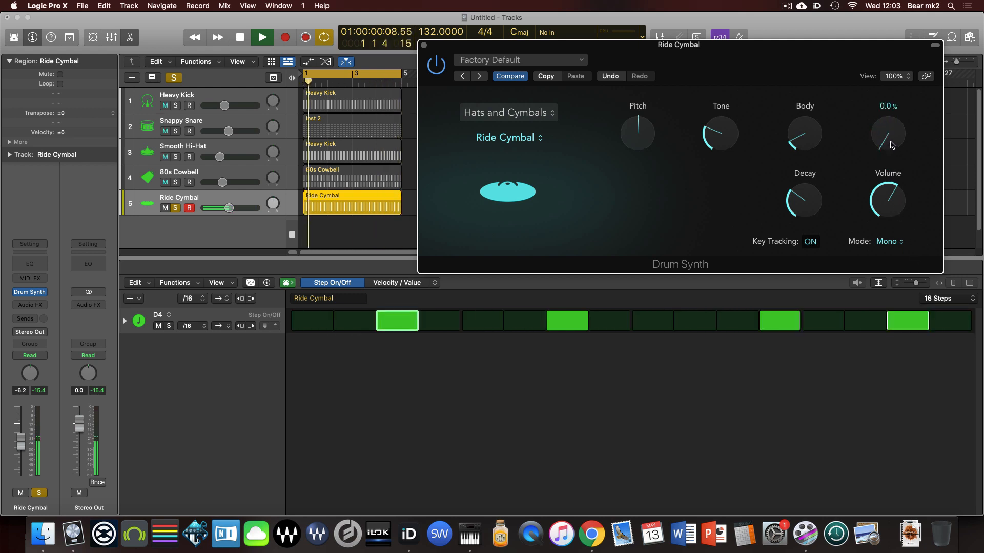
left_click_drag(890, 144, 890, 64)
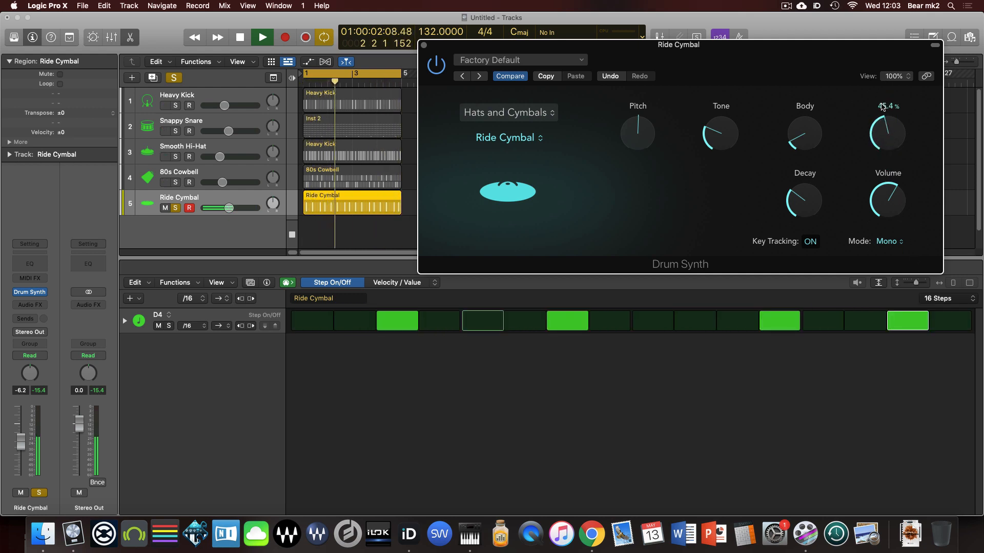
Step: Fine-tune the ride cymbal's dissonance, unsolo its track, and lower its channel volume to sit in the full beat
left_click_drag(883, 123, 876, 143)
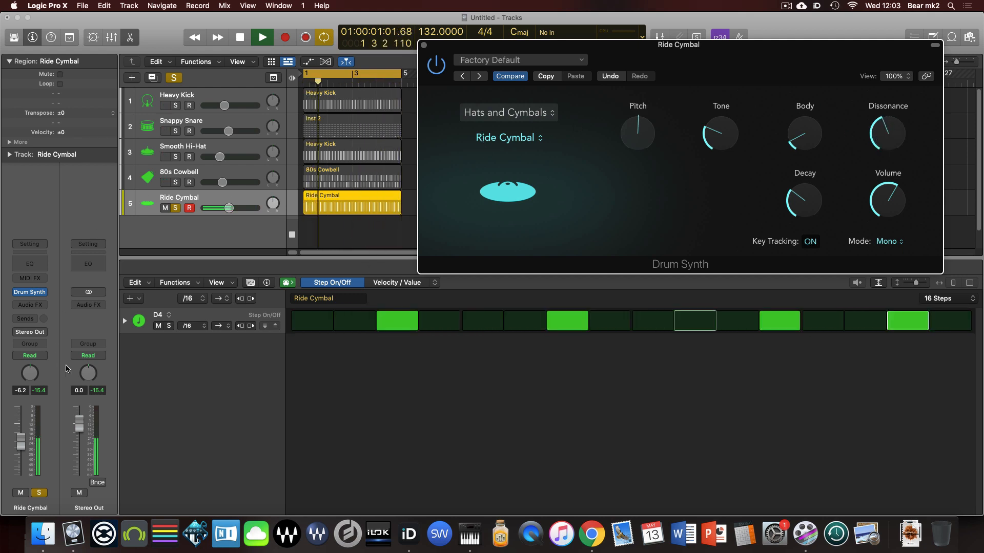
left_click(175, 208)
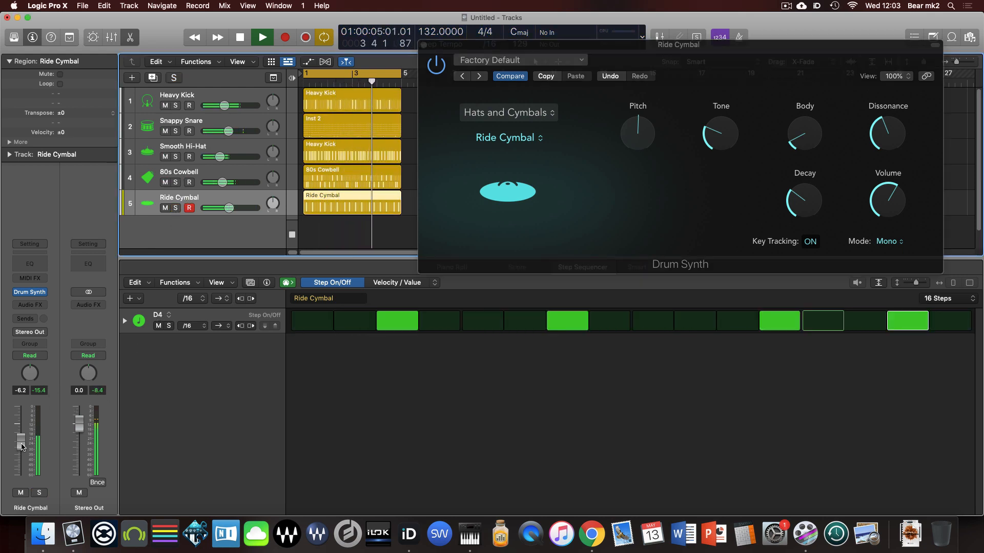
left_click_drag(21, 447, 21, 446)
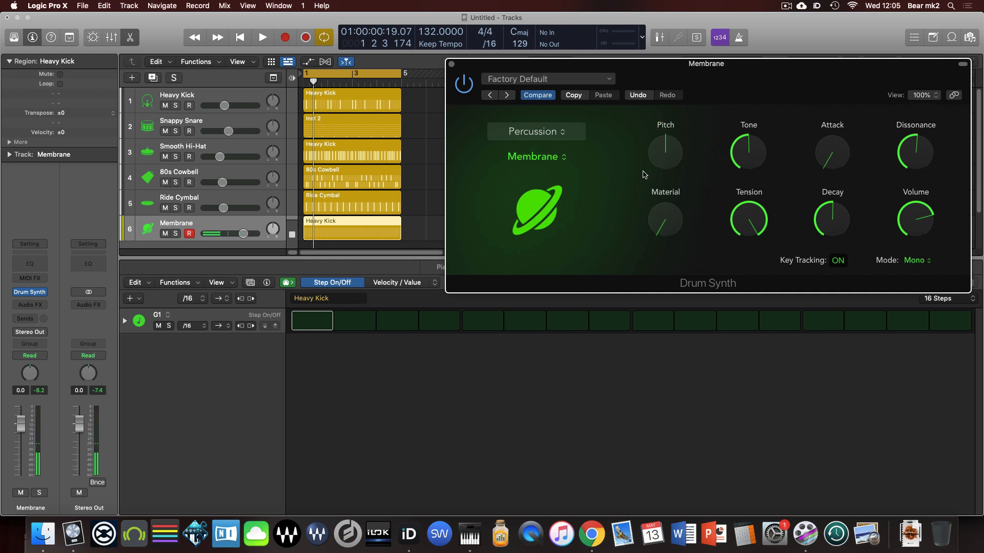
Step: Change the Membrane pattern's G1 row to the note D4
left_click(157, 316)
mouse_move(169, 324)
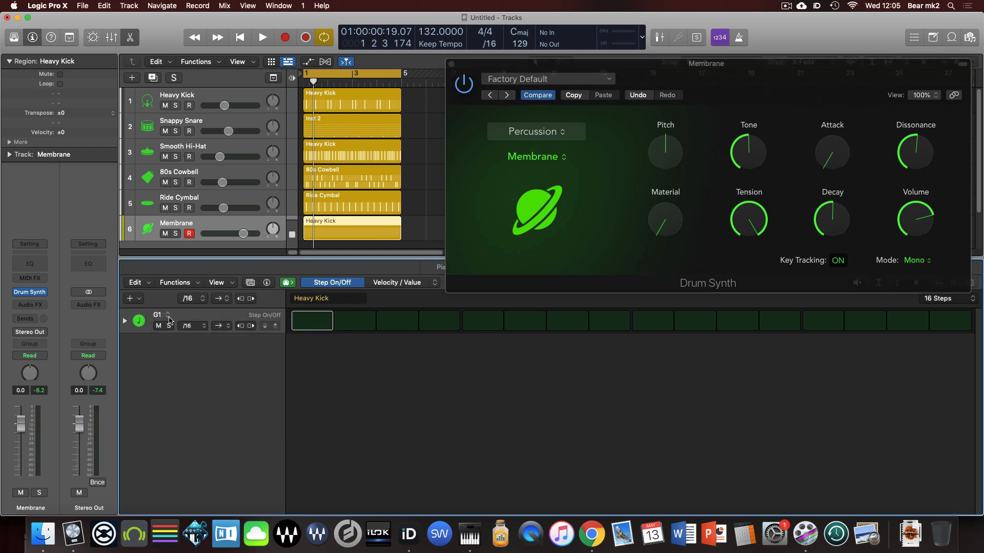
mouse_move(271, 363)
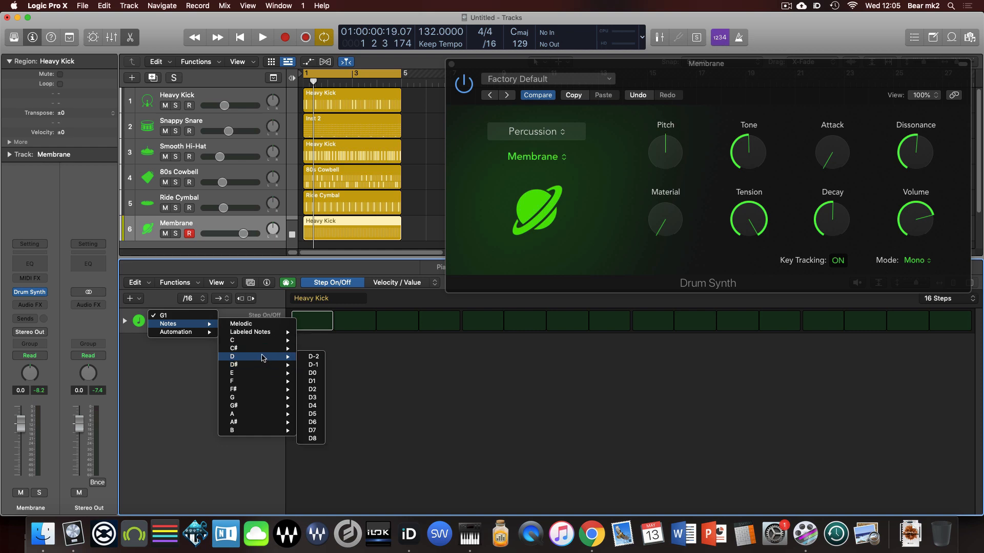
left_click(314, 406)
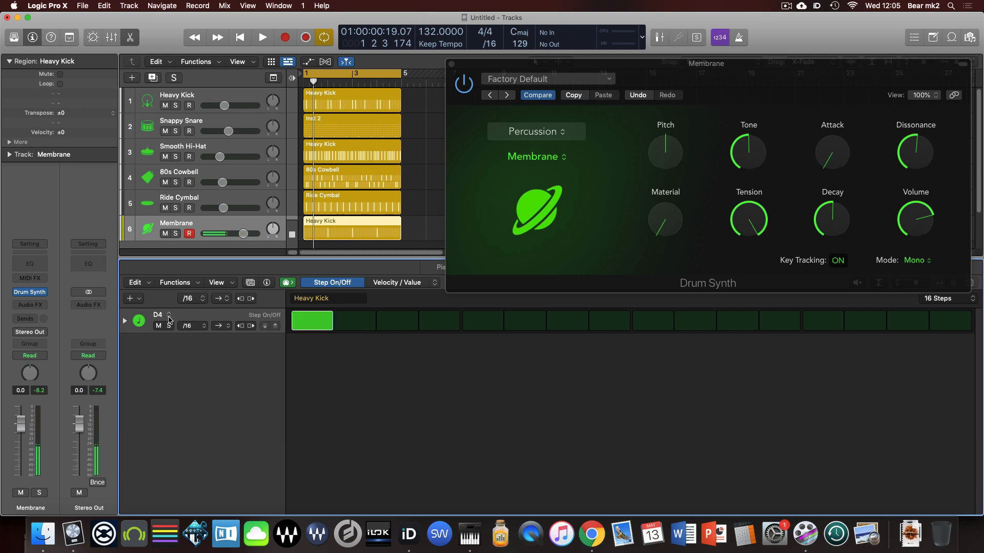
Step: Add a G4 note row to the Membrane pattern and place it above the D4 row
left_click(136, 299)
mouse_move(155, 304)
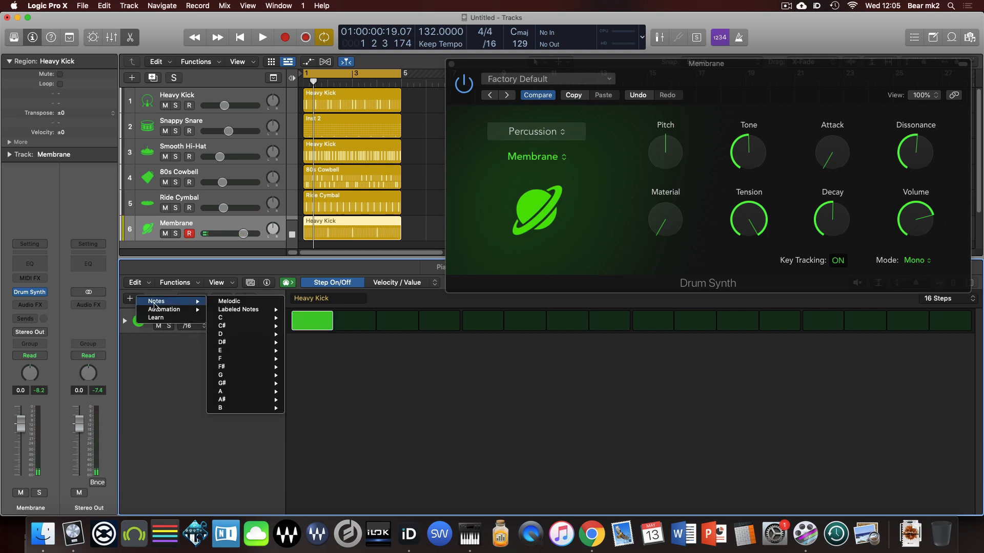
mouse_move(245, 342)
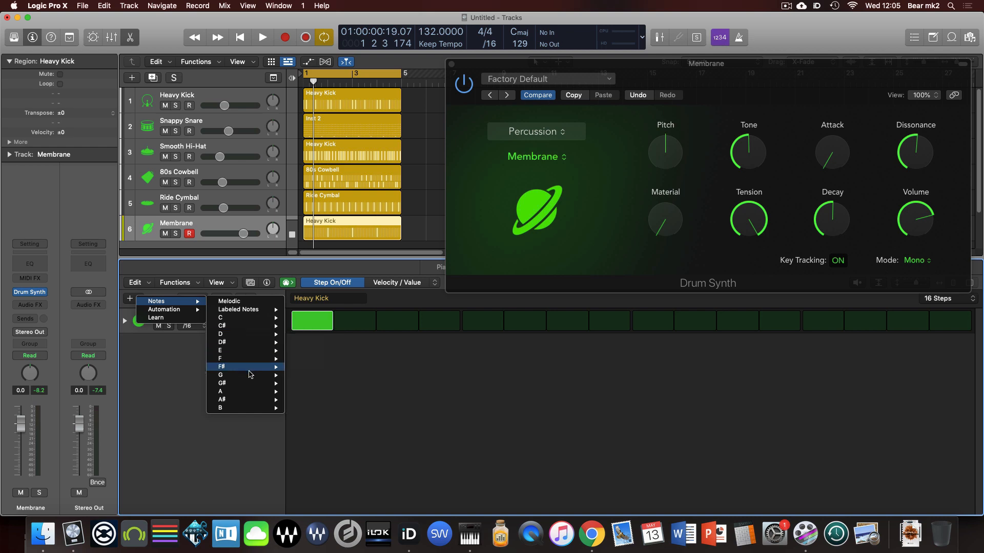
mouse_move(248, 376)
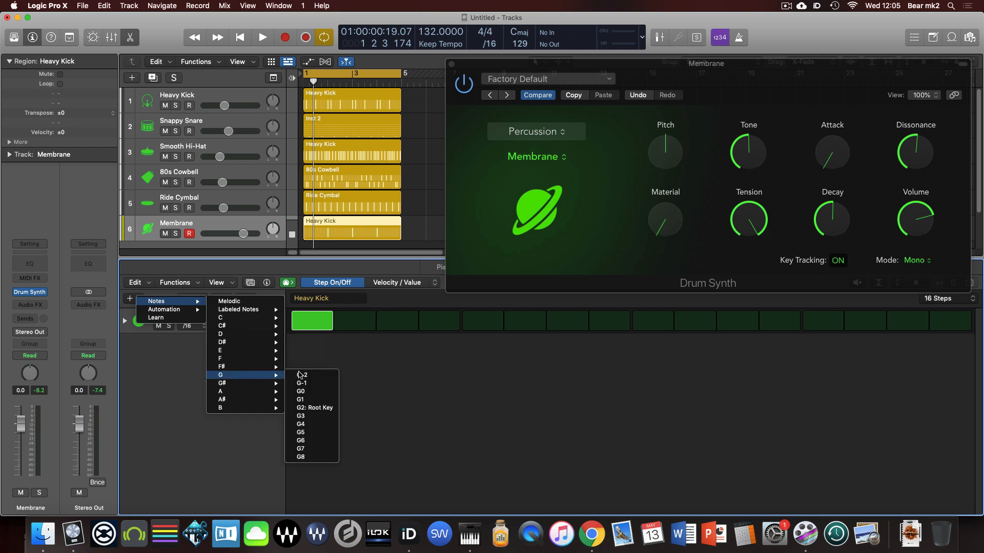
left_click(321, 425)
left_click_drag(232, 342, 243, 320)
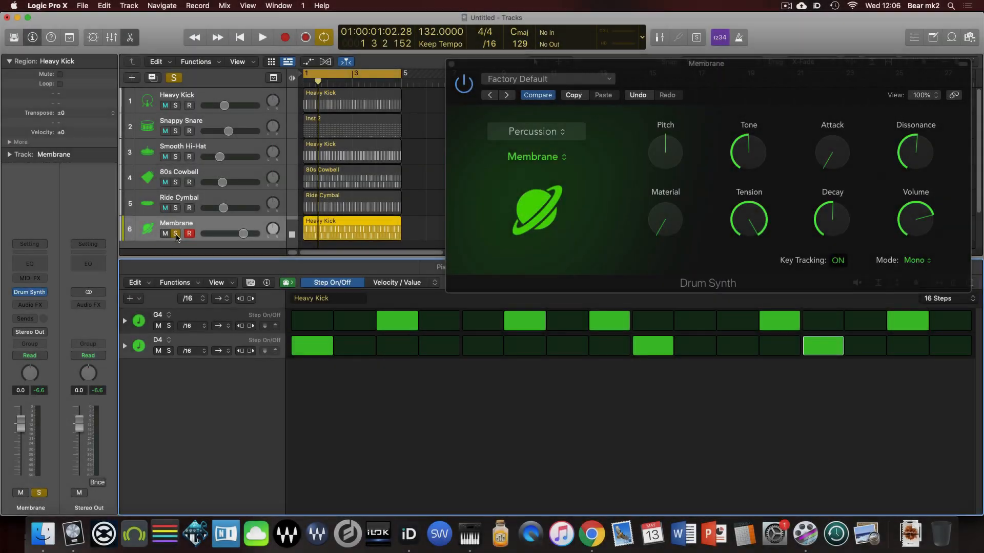
Step: Unsolo the Membrane track, play the full beat, and lower the Membrane channel volume to -5.6 dB
left_click(176, 234)
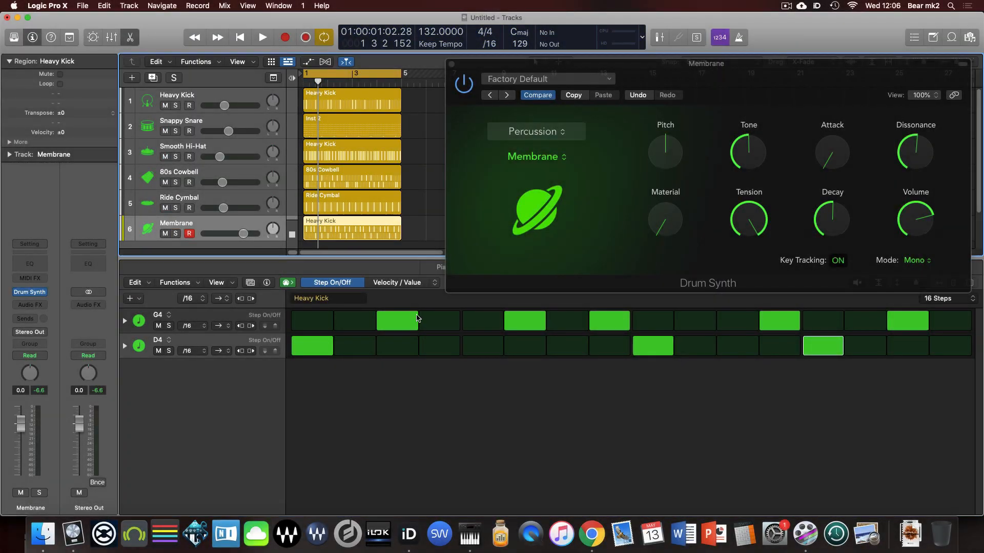
key("space")
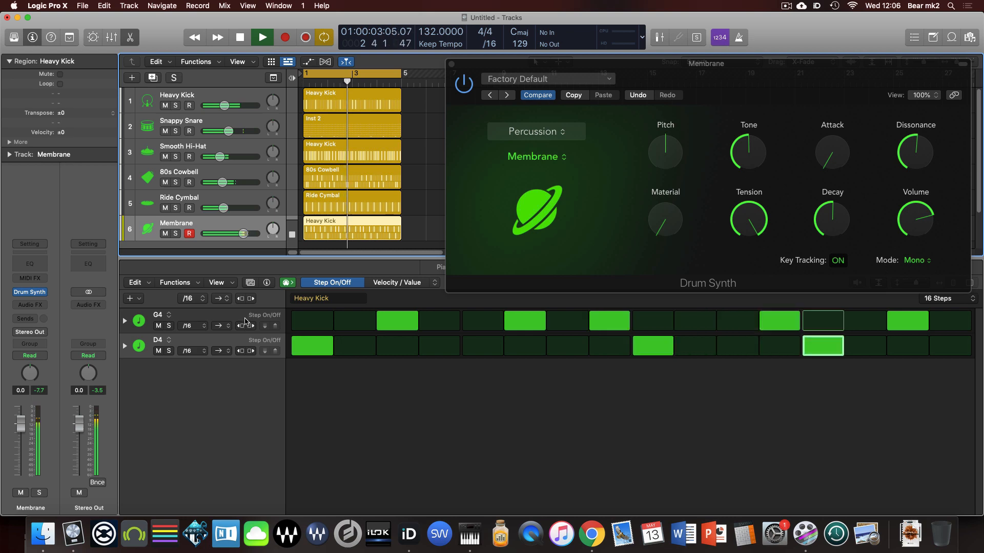
left_click_drag(17, 421, 17, 439)
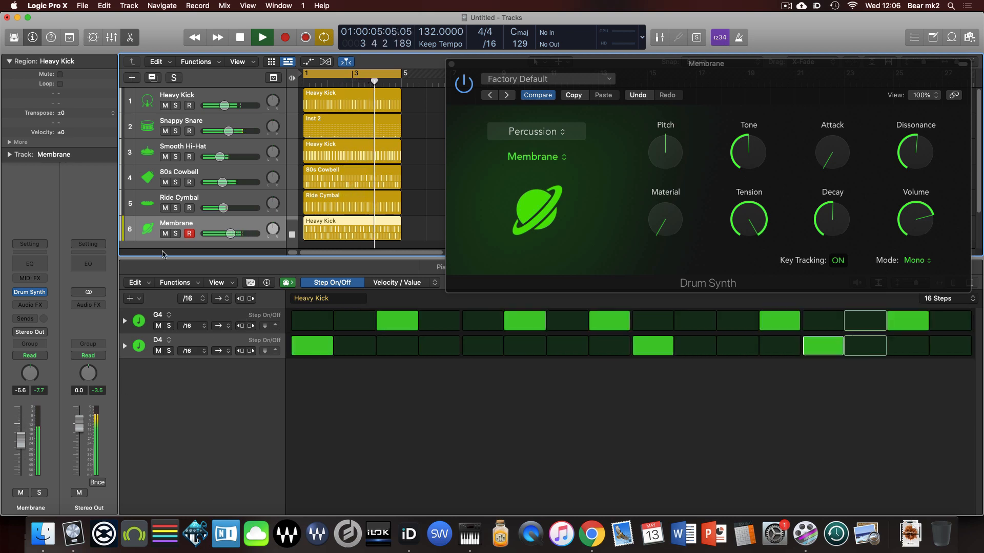
Step: Rebalance the other tracks during playback, trimming the ride cymbal slightly, setting the cowbell to -14.2 dB and the Heavy Kick to -7.4 dB
left_click(179, 200)
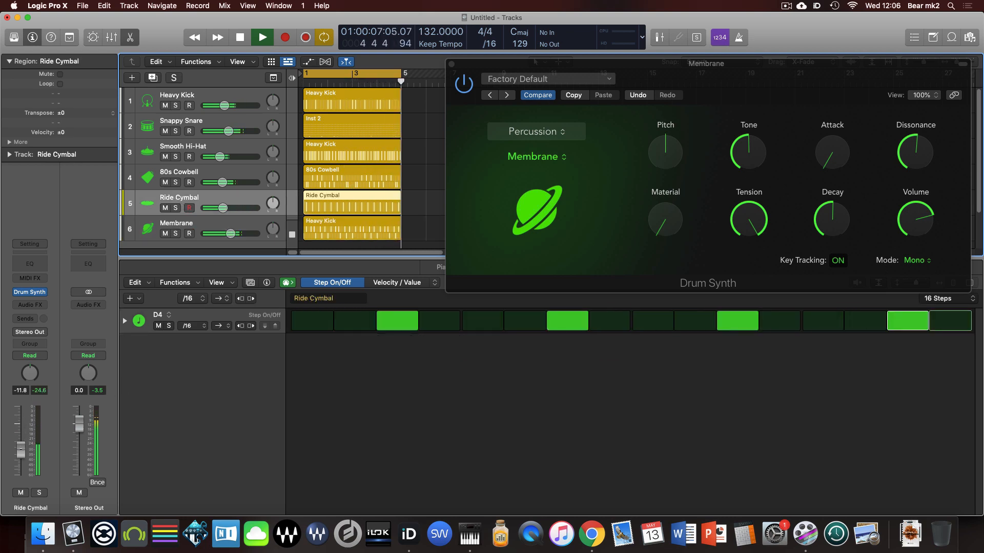
left_click(197, 174)
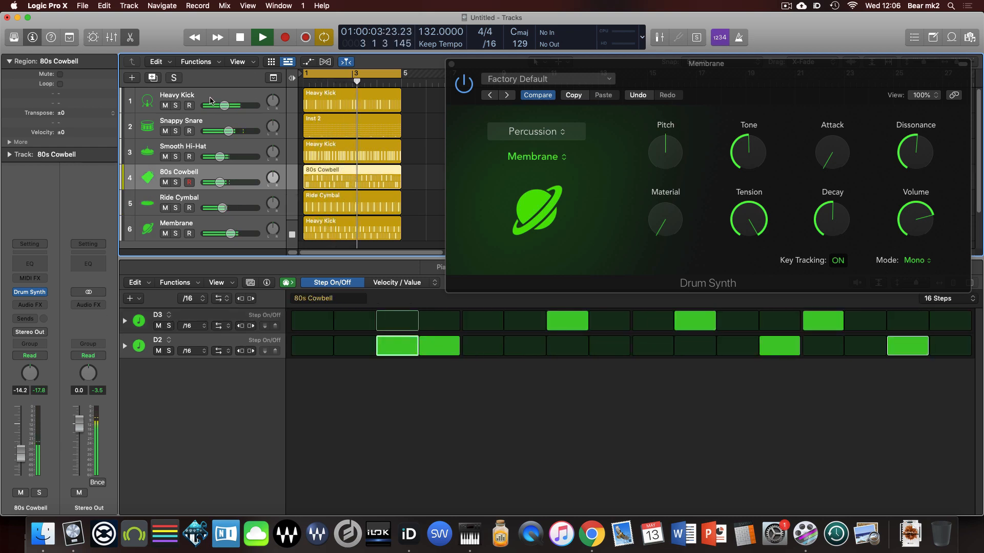
left_click(226, 111)
left_click_drag(18, 445, 19, 441)
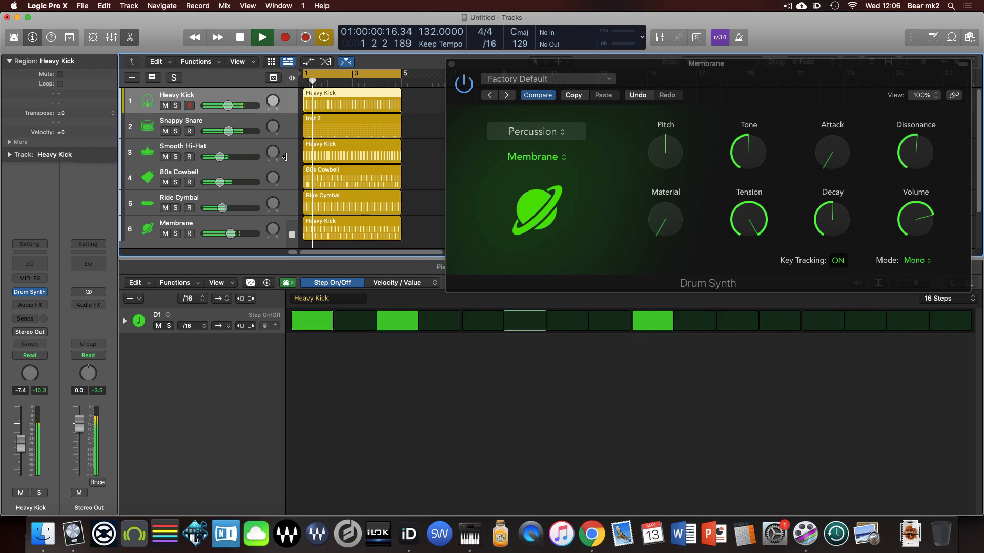
Step: Set the Membrane channel volume to -7.6 dB while listening to the mix, and stop playback
left_click(190, 225)
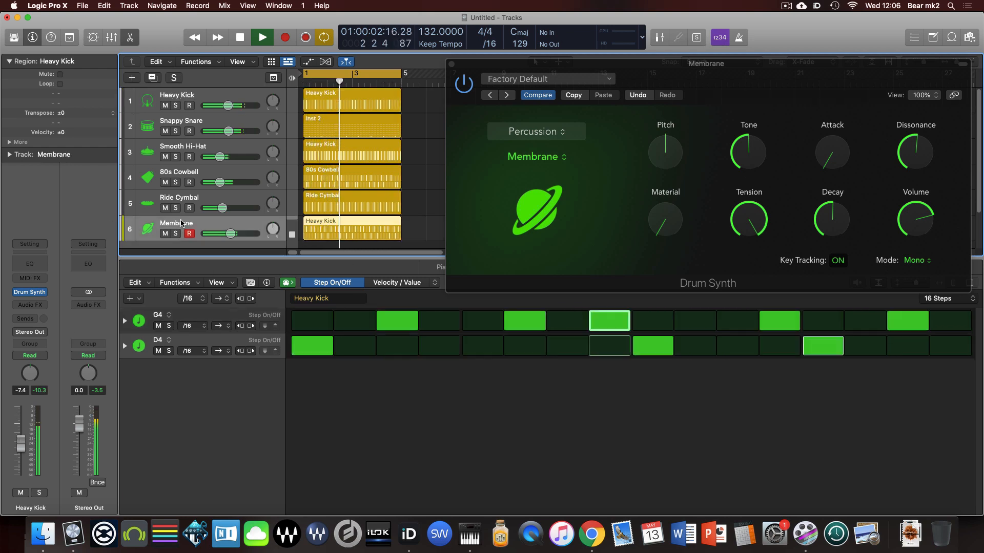
left_click_drag(20, 441, 23, 444)
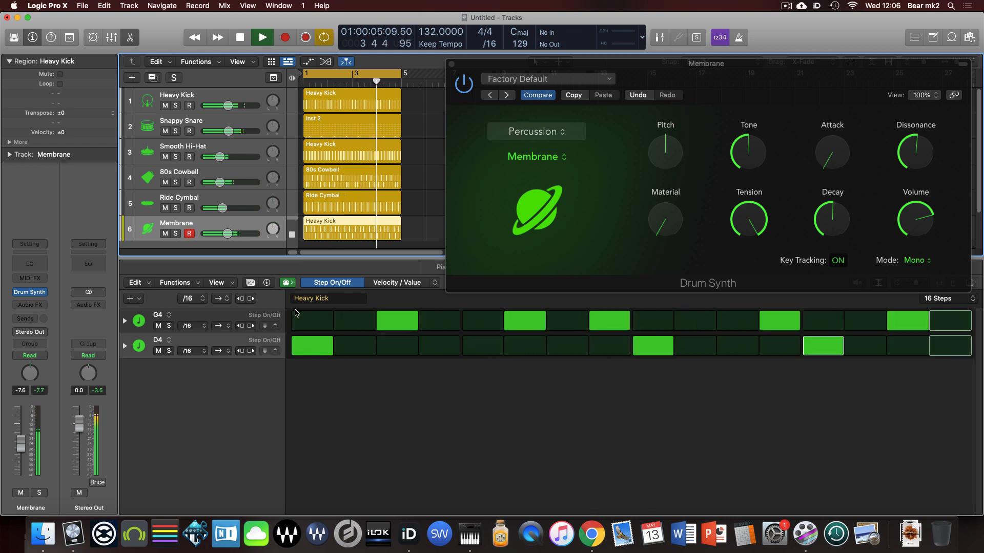
key("space")
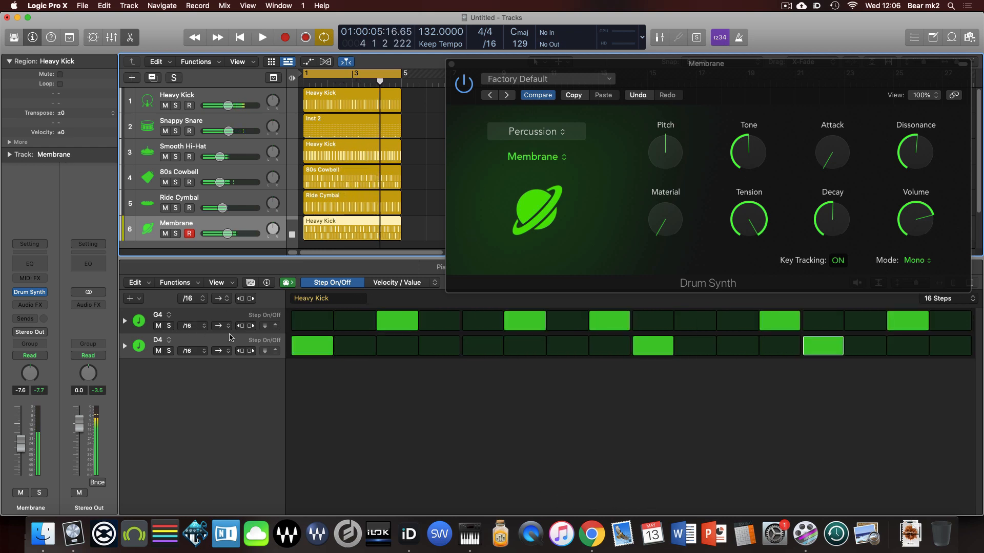
Step: Solo the Heavy Kick, Snappy Snare and Membrane tracks and play them together
left_click(174, 106)
left_click(175, 131)
left_click(175, 234)
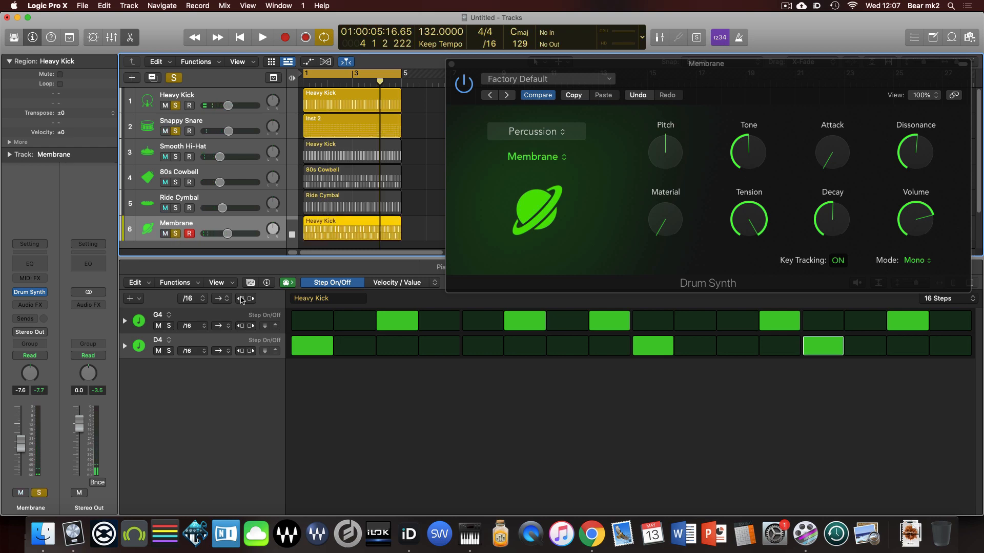
key("space")
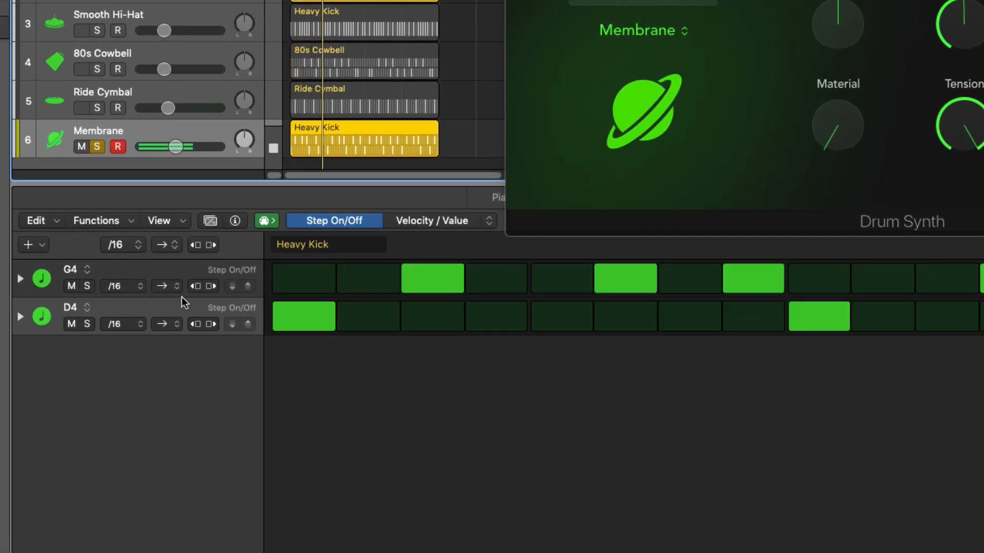
Step: Rotate the Membrane's G4 row right and back left through different offsets until its notes sit on steps 4, 7, 9, 13 and 16
left_click(210, 286)
left_click(211, 286)
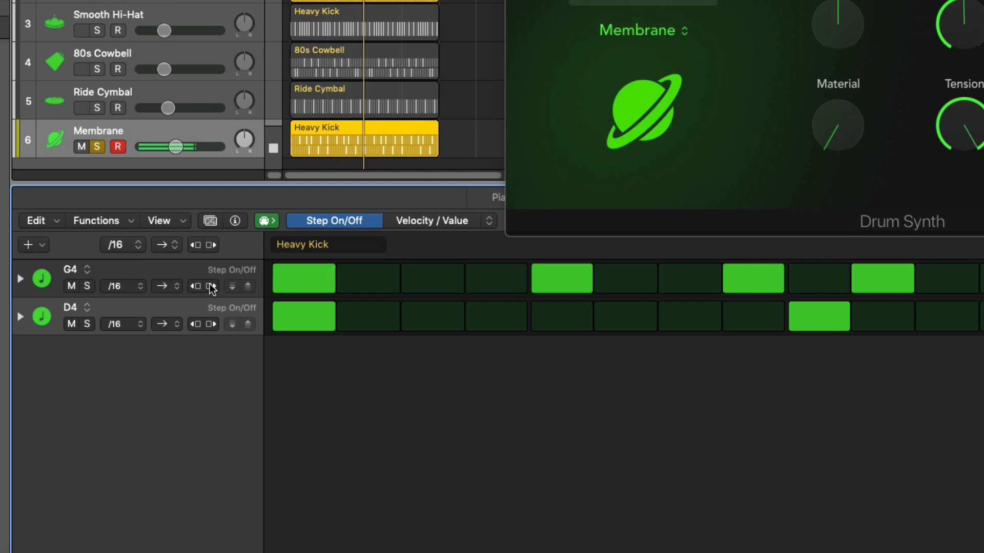
left_click(211, 286)
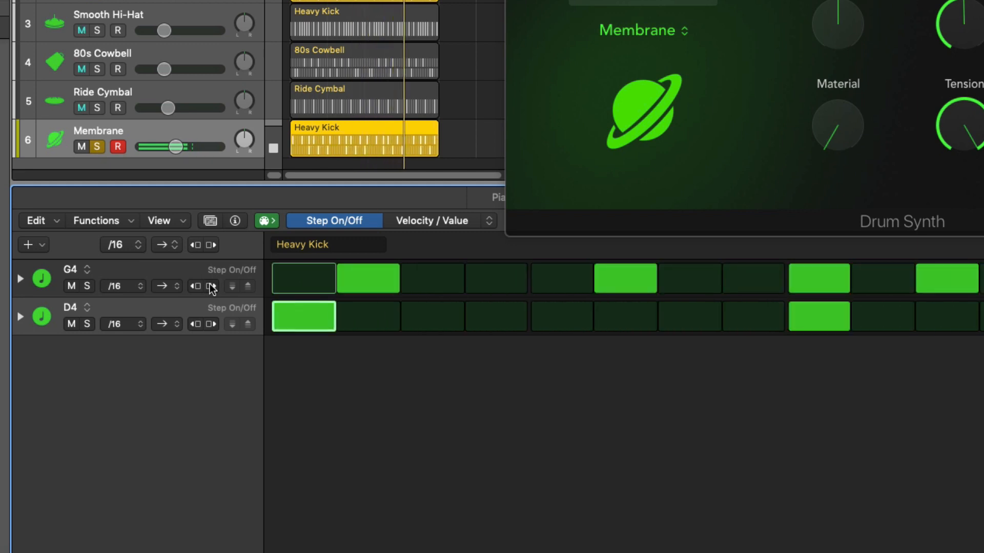
left_click(210, 286)
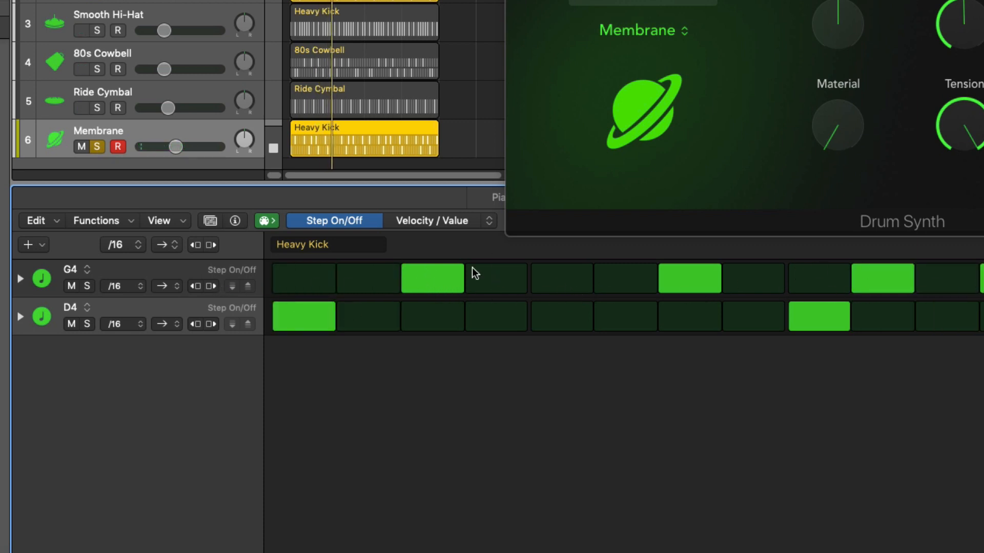
left_click(211, 285)
left_click(210, 286)
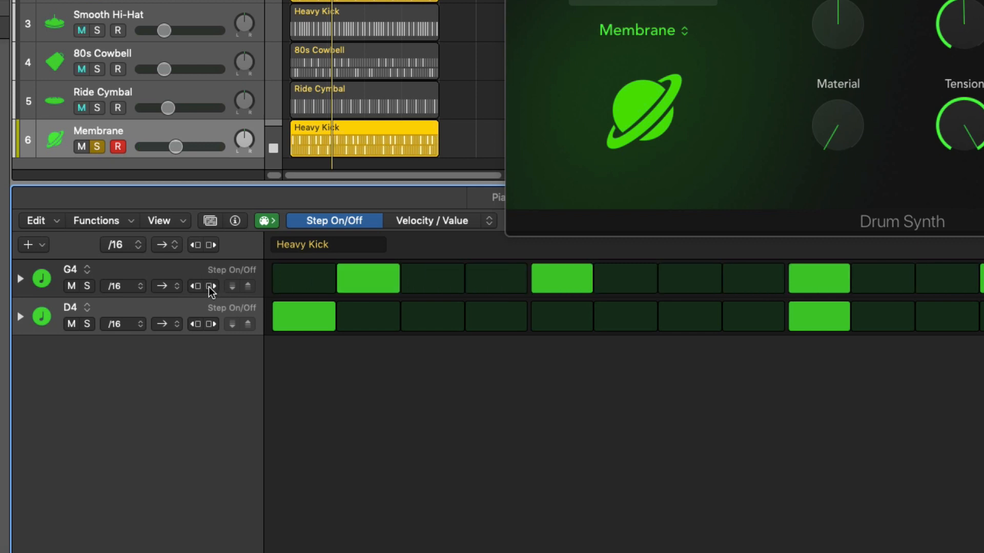
left_click(195, 285)
left_click(195, 286)
left_click(195, 286)
left_click(195, 286)
left_click(226, 312)
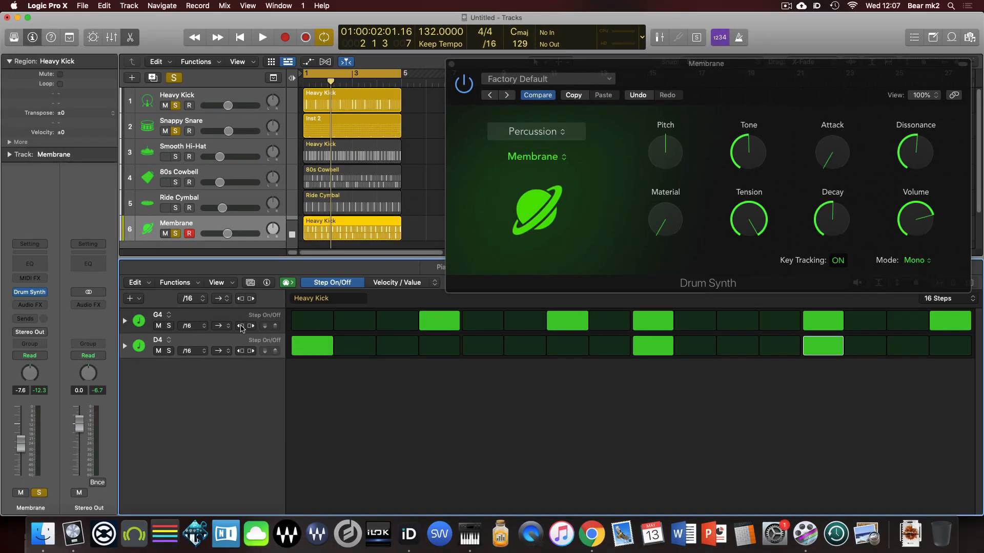
Step: Rotate the Membrane's D4 row two steps right, compare it with the original position during playback, and leave its notes on steps 3, 11 and 15
left_click(251, 351)
left_click(251, 351)
key("space")
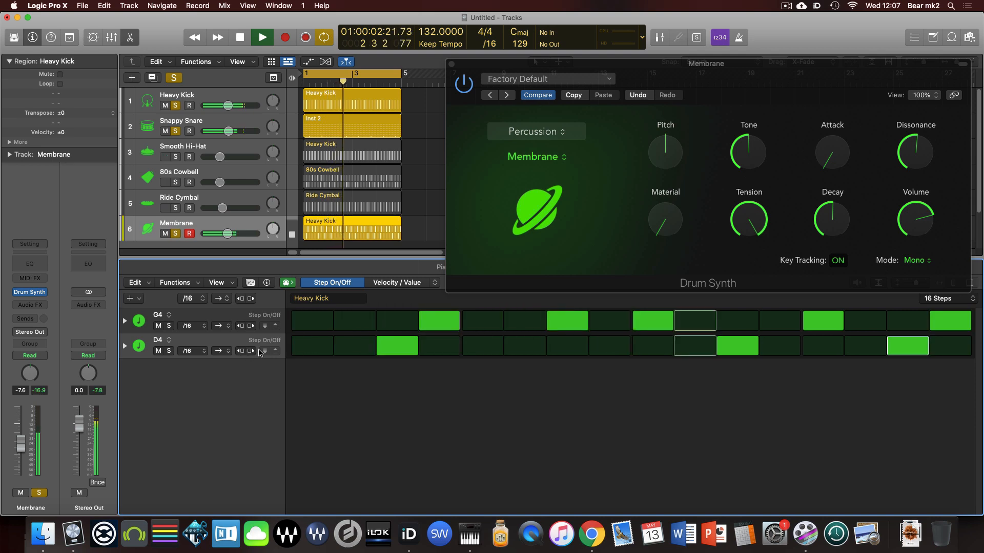
left_click(241, 351)
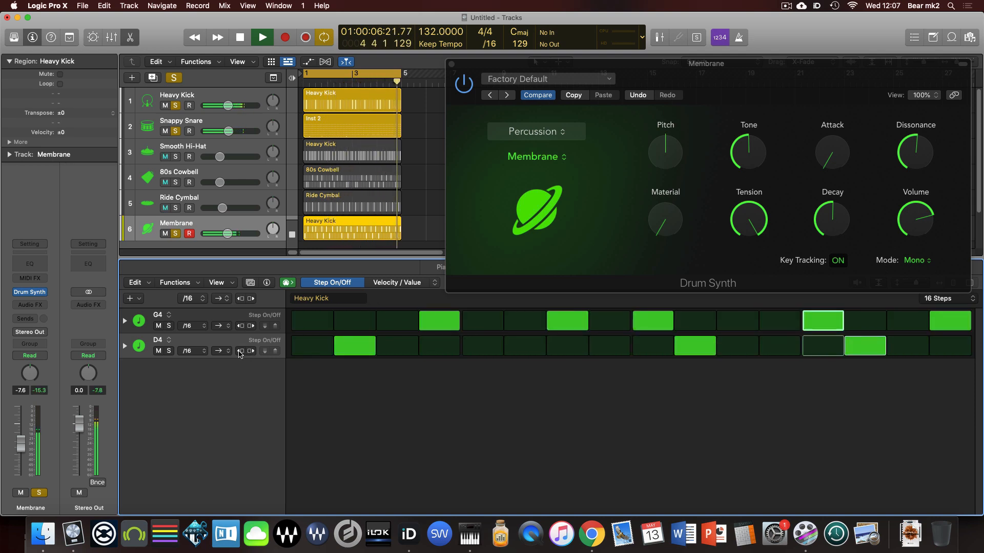
left_click(240, 351)
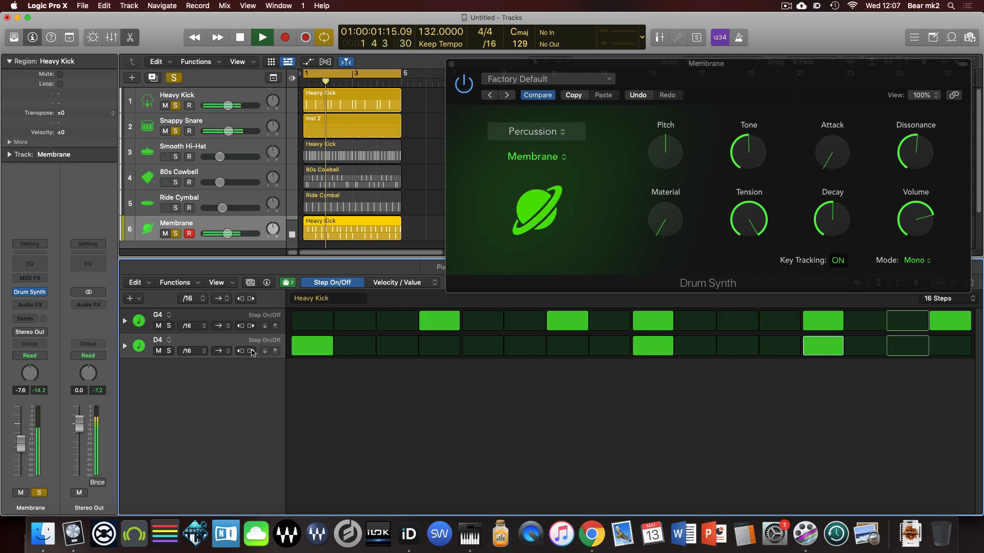
left_click(251, 351)
left_click(252, 352)
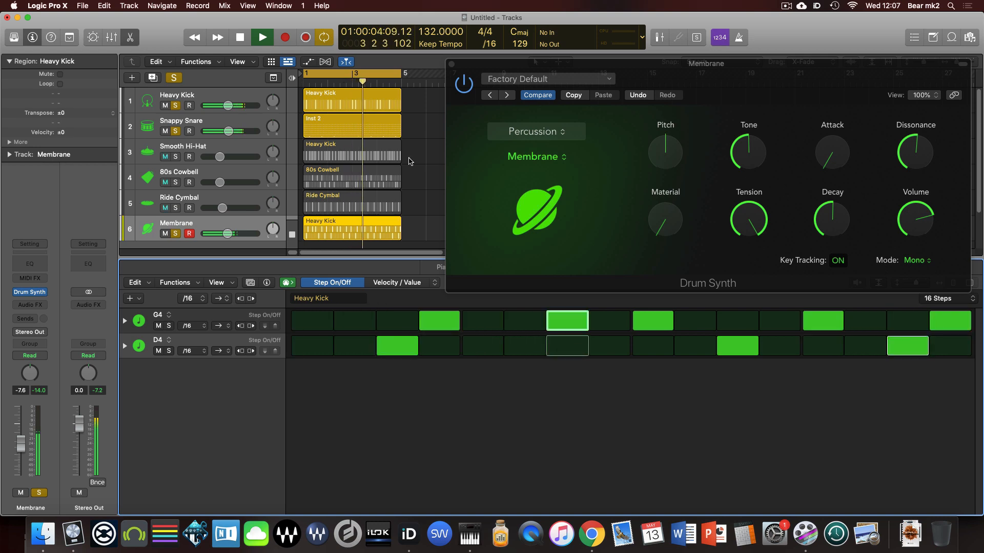
Step: Bring the hi-hat, cowbell and ride cymbal into the solo group, and move the cowbell's D2 note from step 2 to step 1
left_click_drag(495, 62, 489, 18)
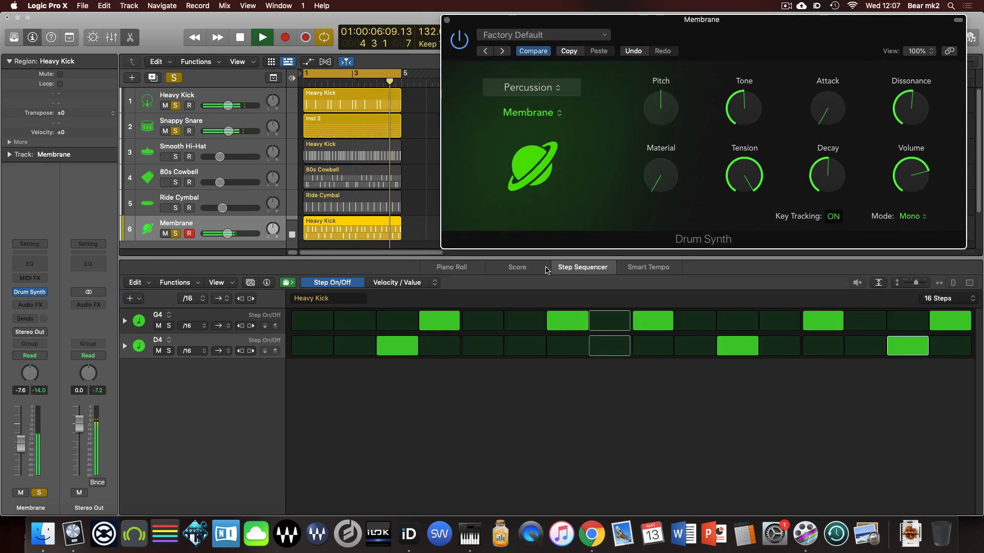
left_click(175, 154)
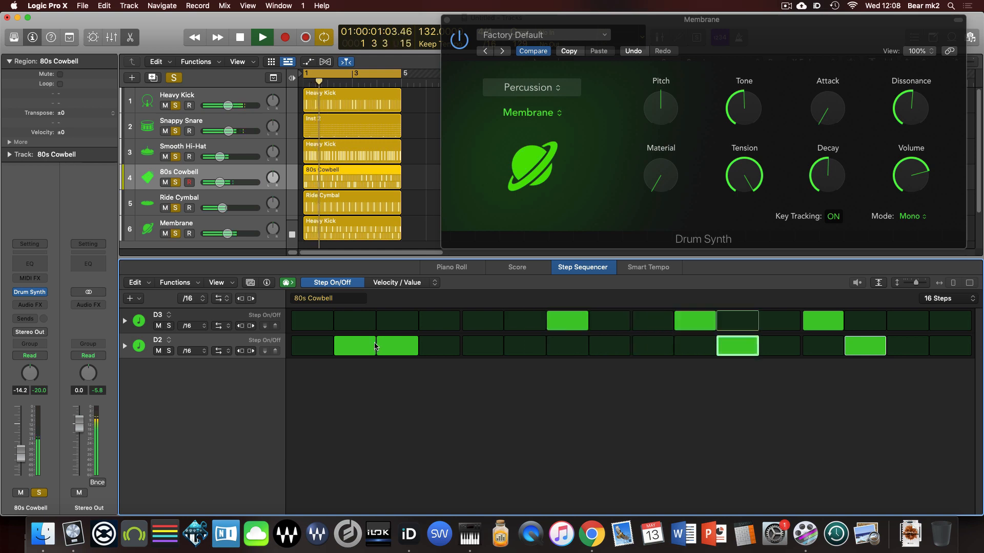
left_click(355, 346)
left_click(312, 346)
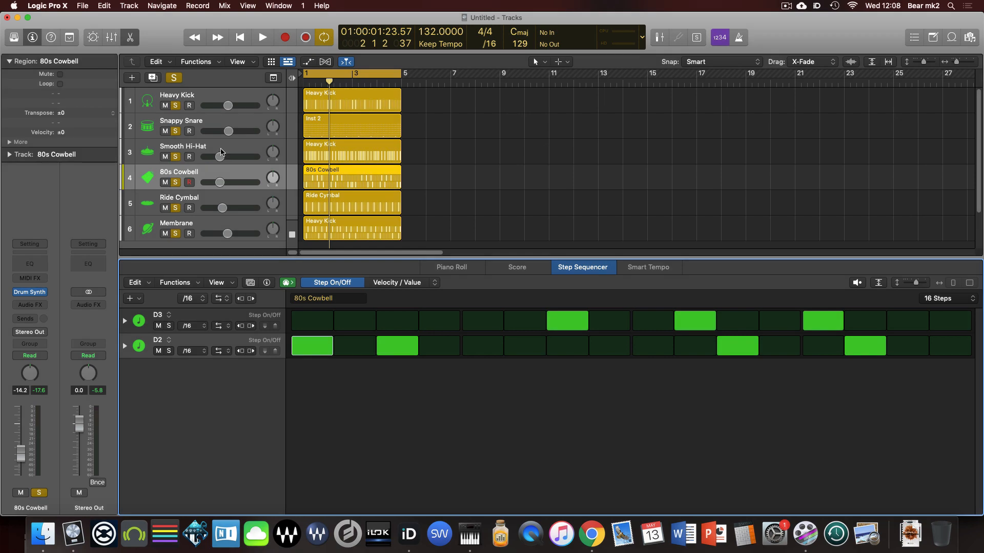
Step: Show the Smooth Hi-Hat pattern in the Step Sequencer and clear the track solos
left_click(265, 163)
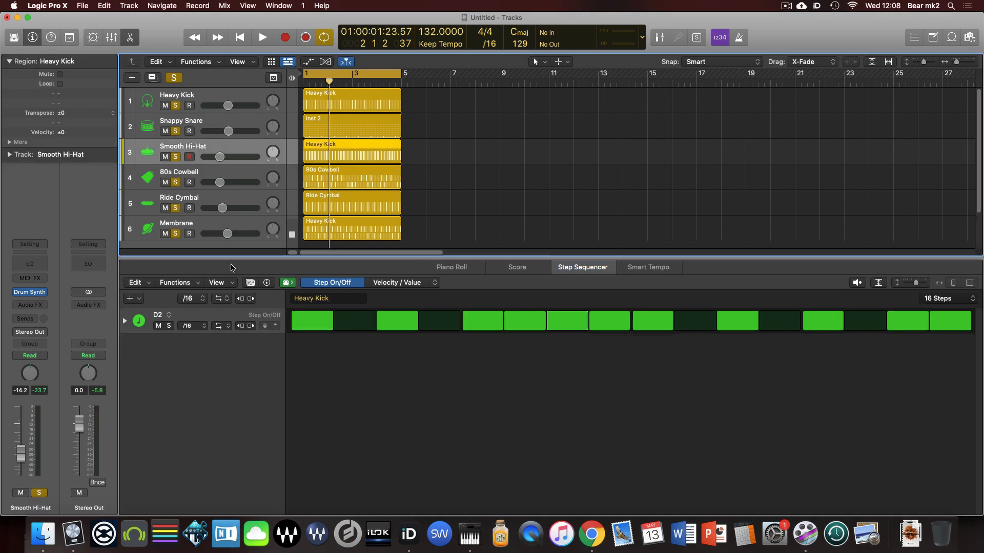
left_click(177, 160, "alt")
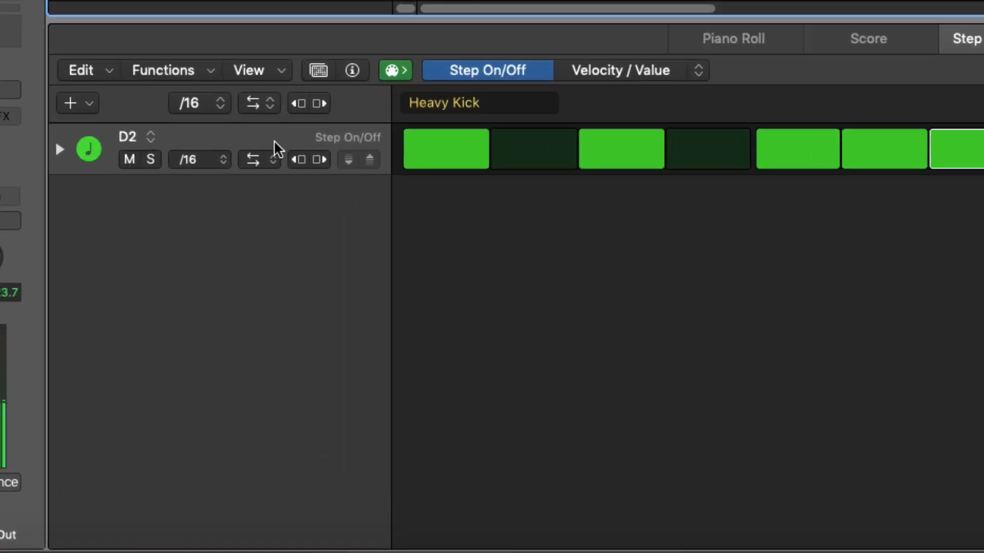
Step: Expand the hi-hat's D2 row to show its velocity, gate and tie settings
left_click(66, 151)
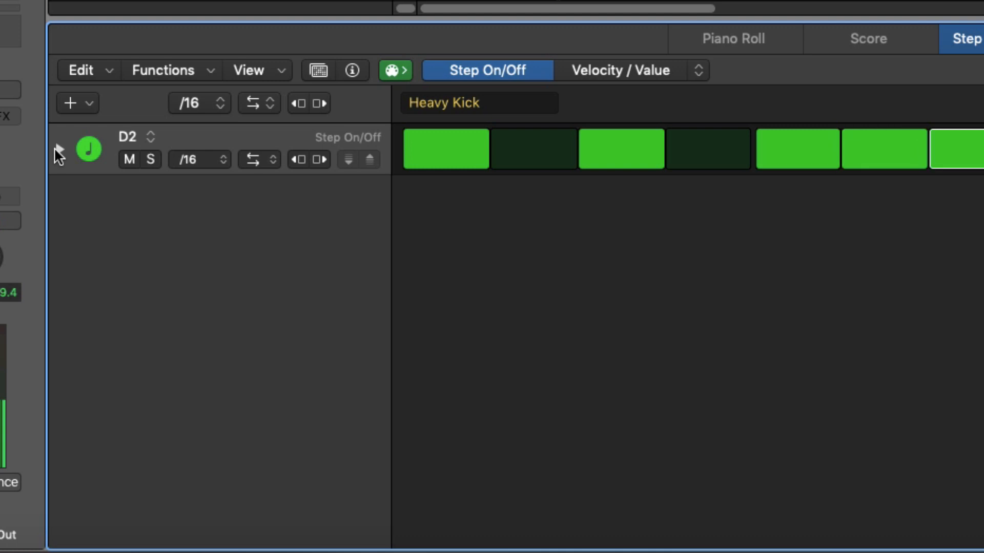
left_click(57, 149)
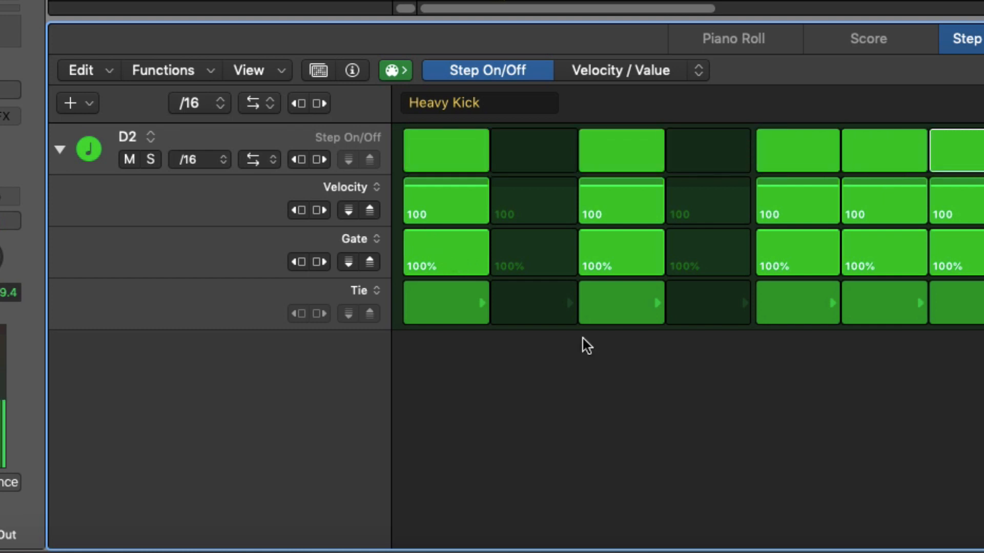
Step: Try shortening the gates of the first five hi-hat notes to between 5% and 29%, and return them all to 100%
left_click_drag(452, 248, 451, 274)
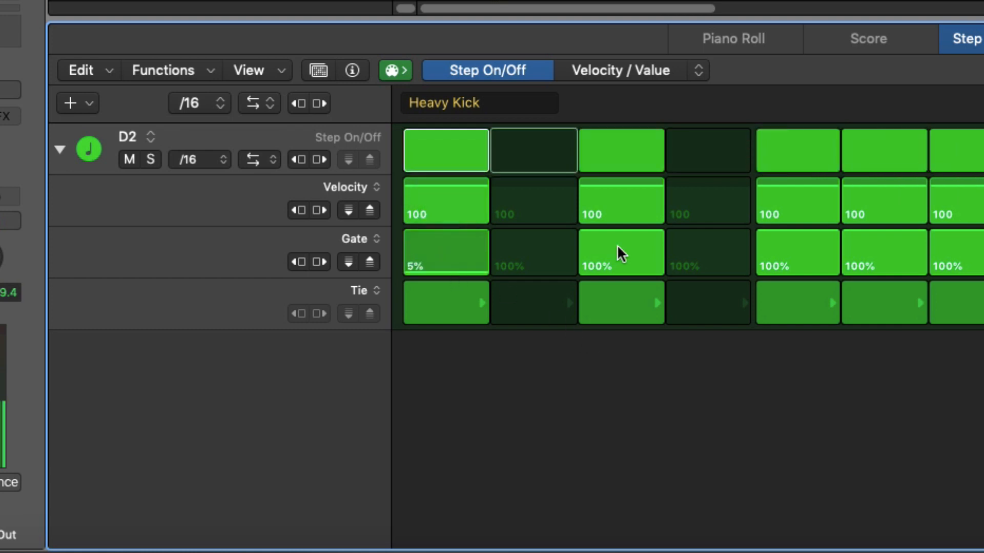
left_click_drag(617, 246, 620, 262)
mouse_move(796, 260)
left_mouse_down()
mouse_move(824, 279)
mouse_move(963, 274)
left_mouse_up()
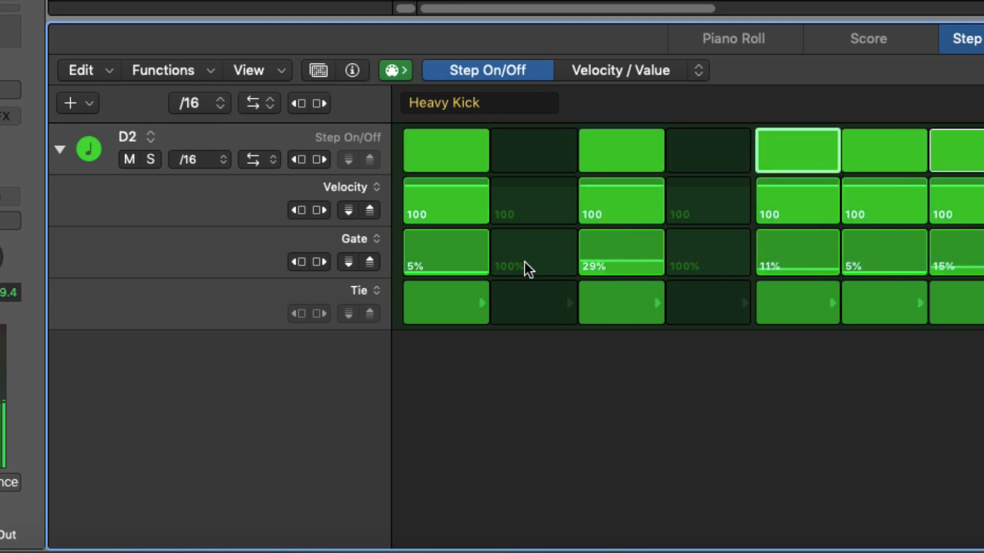
left_click_drag(474, 270, 474, 240)
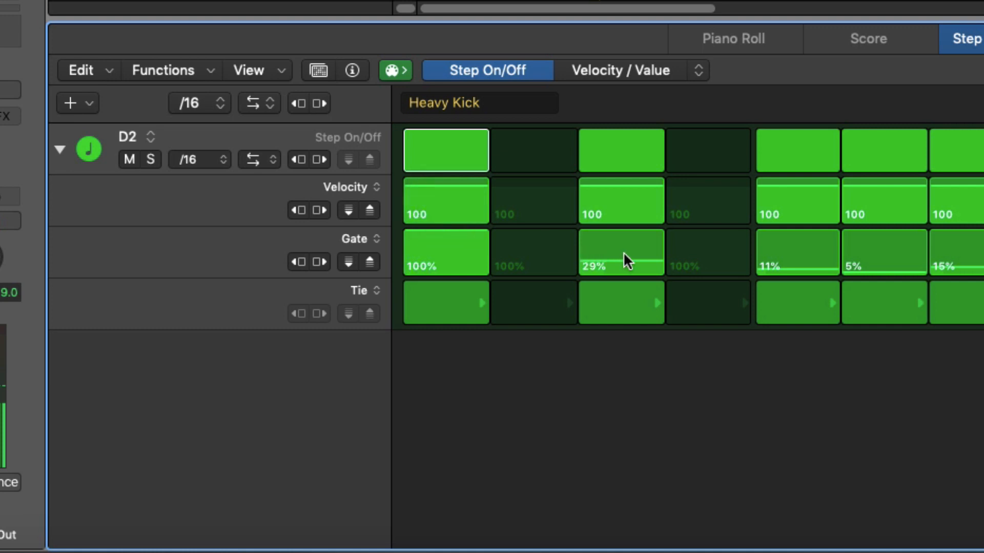
left_click_drag(625, 259, 624, 233)
mouse_move(803, 242)
left_mouse_down()
mouse_move(818, 202)
mouse_move(903, 246)
mouse_move(894, 228)
left_mouse_up()
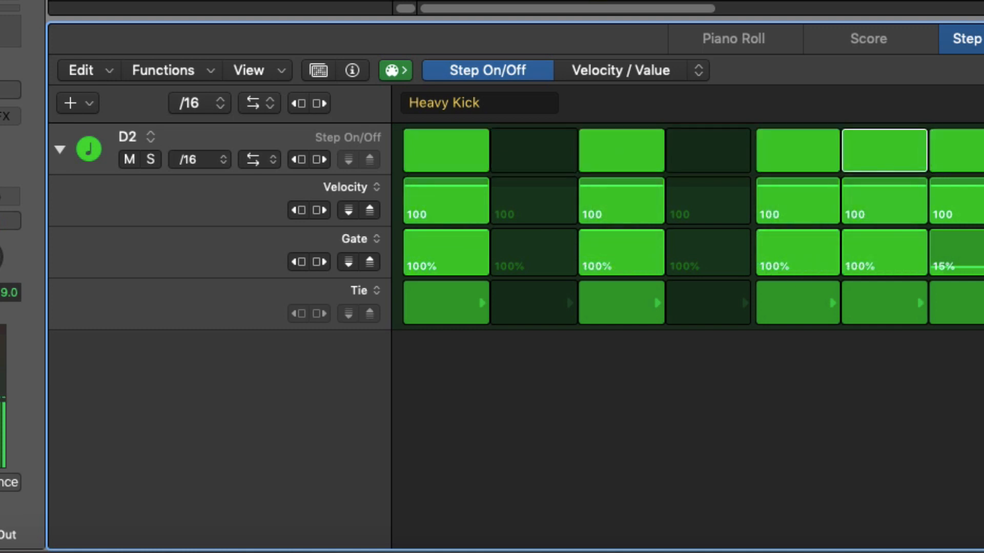
left_click_drag(976, 258, 968, 203)
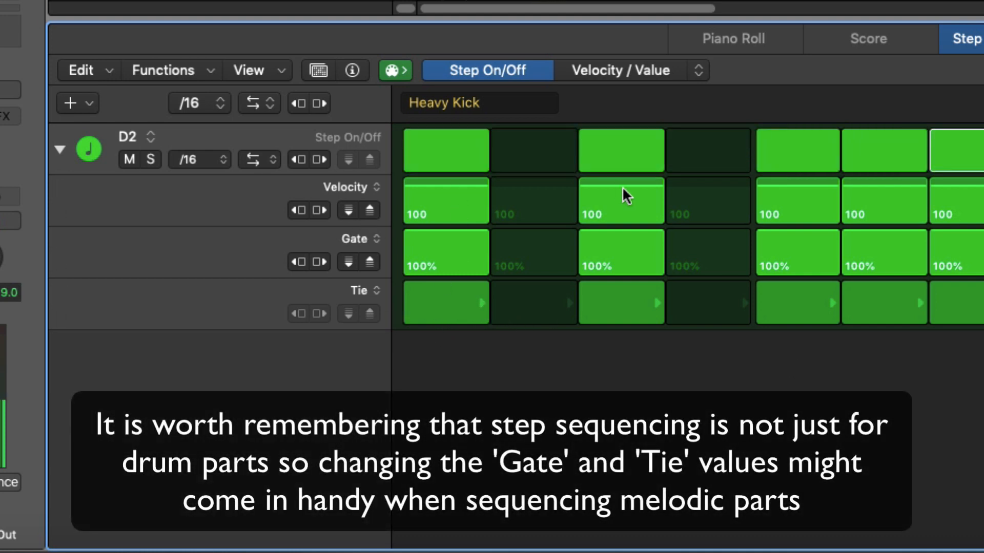
Step: Tie the hi-hat's first note across step 2, and undo the tie
left_click(439, 301)
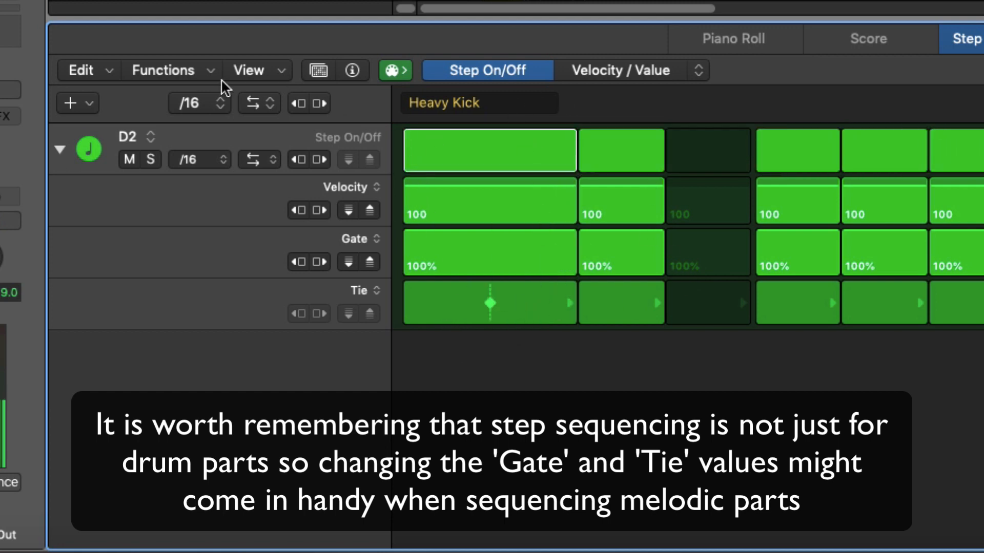
left_click(112, 68)
left_click(122, 93)
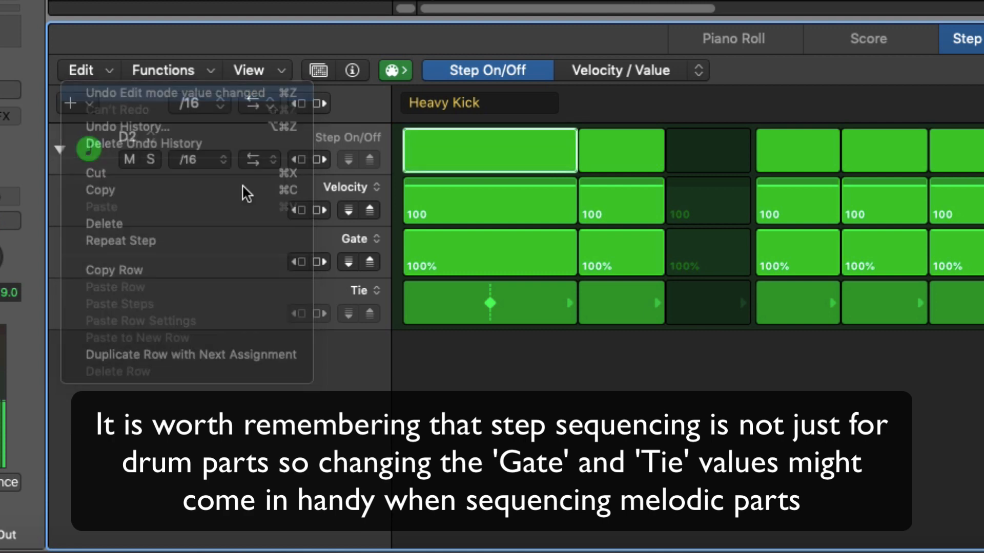
Step: Vary the velocities of the hi-hat's eleven notes, in order: 35, 41, 57, 52, 36, 70, 95, 46, 28, 28 and 71
mouse_move(466, 192)
left_mouse_down()
mouse_move(463, 204)
mouse_move(575, 200)
mouse_move(631, 216)
mouse_move(798, 195)
mouse_move(799, 205)
mouse_move(869, 192)
mouse_move(871, 202)
left_mouse_up()
mouse_move(822, 259)
left_mouse_down()
mouse_move(821, 270)
mouse_move(889, 270)
left_mouse_up()
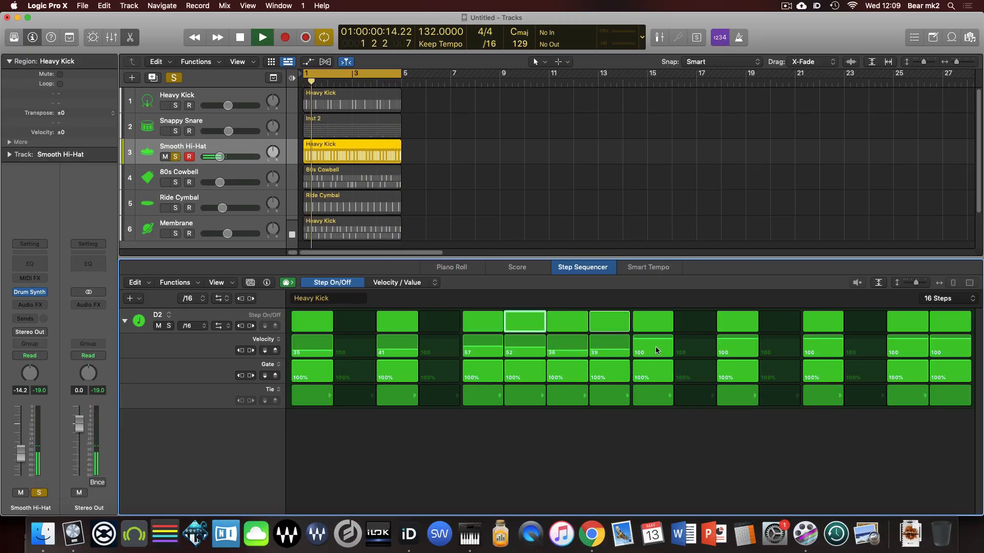
mouse_move(656, 350)
left_mouse_down()
mouse_move(737, 359)
mouse_move(941, 351)
left_mouse_up()
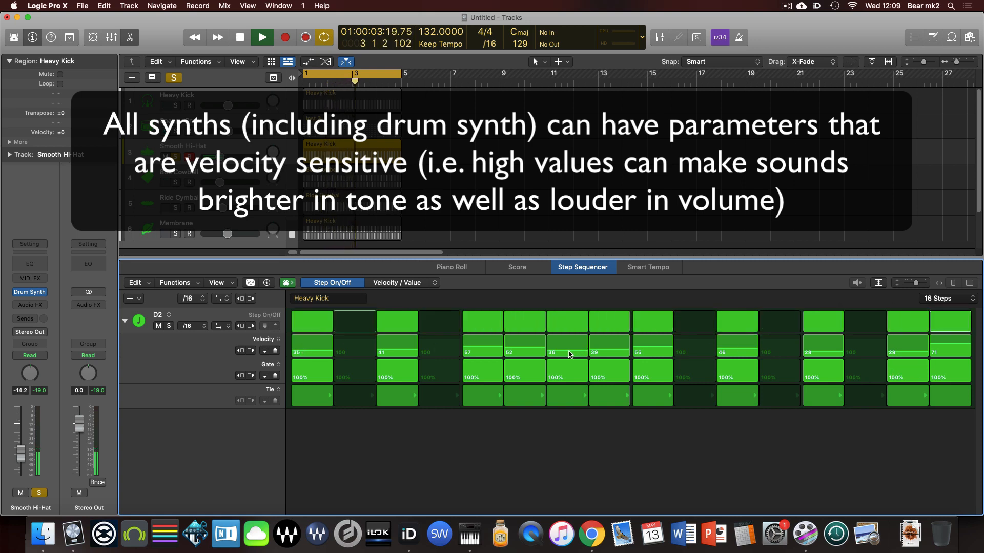
left_click_drag(570, 353, 648, 342)
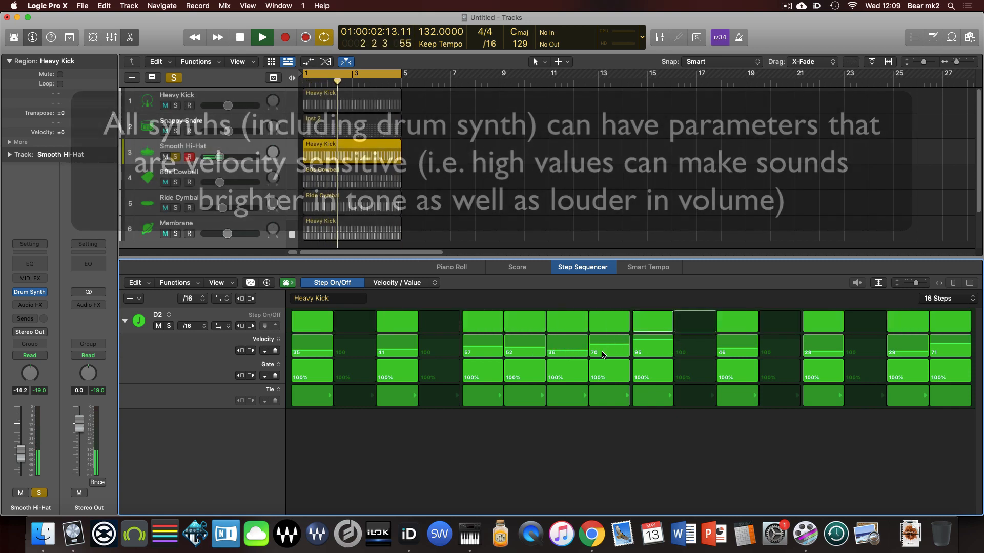
Step: Solo the Heavy Kick instead of the hi-hat, and lower its D1 velocities on step 3 to about 48 and on step 9
left_click(178, 107)
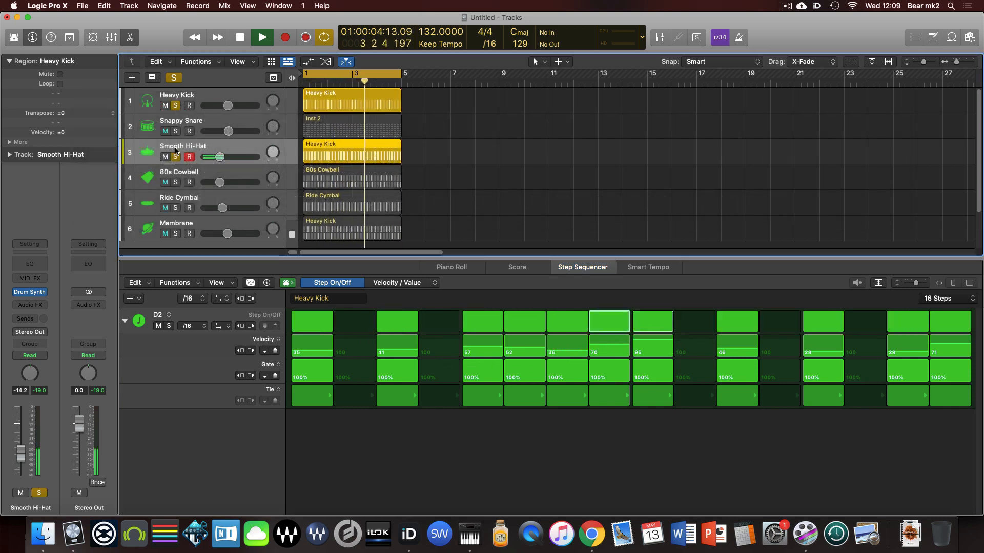
left_click(176, 157)
left_click(351, 96)
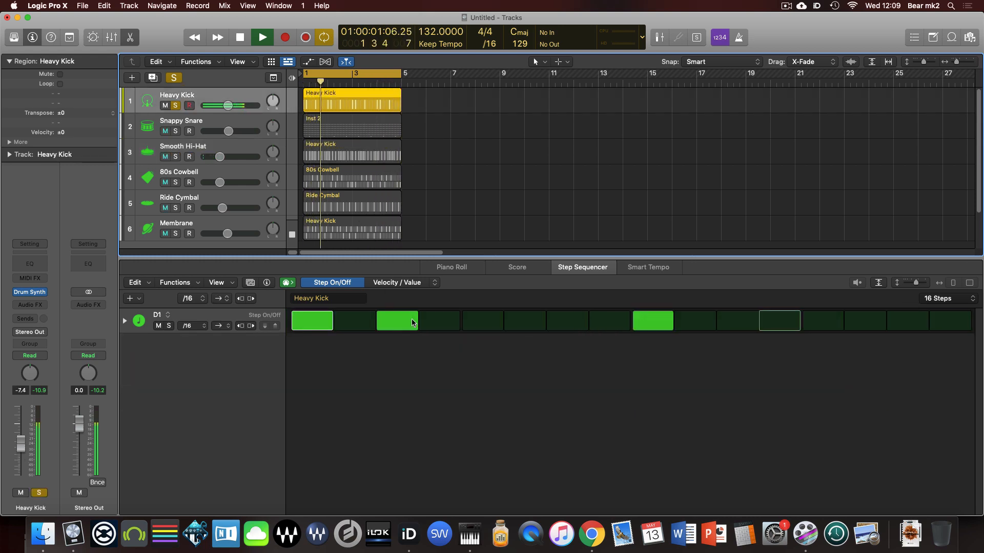
left_click(125, 321)
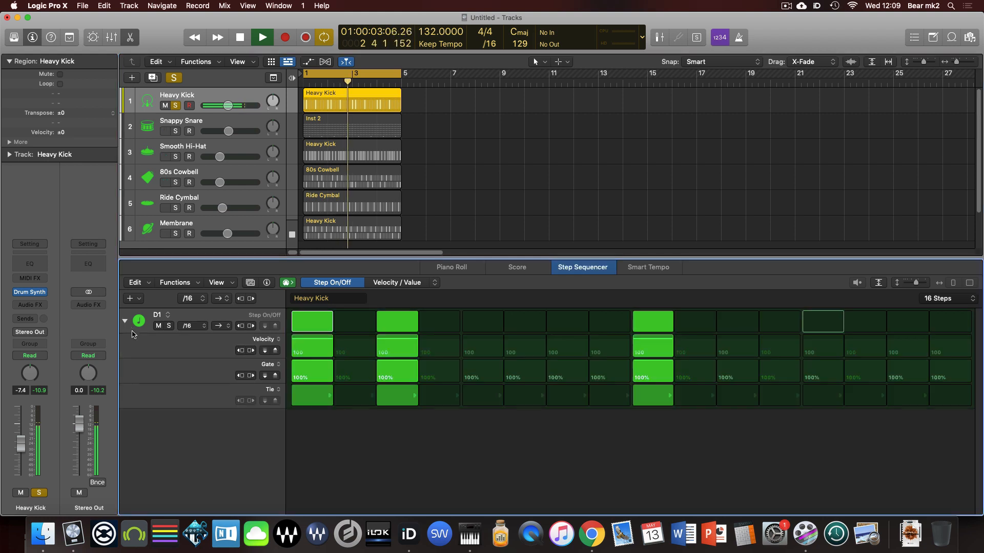
left_click(411, 350)
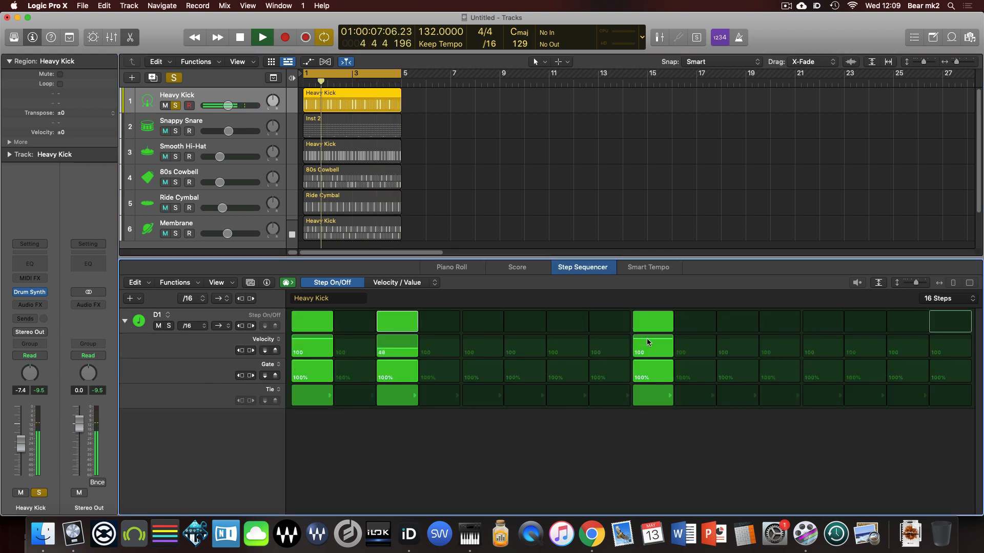
left_click_drag(648, 342, 645, 349)
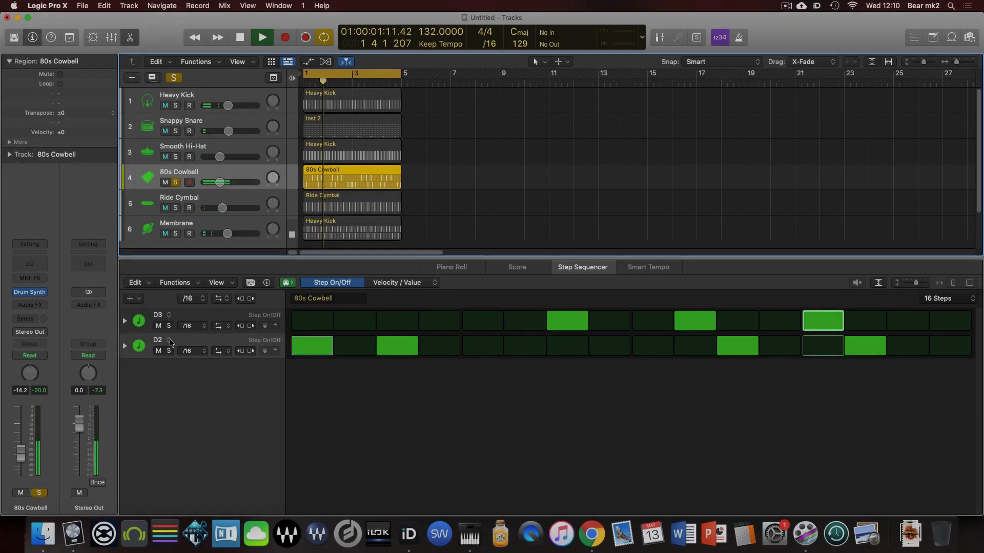
Step: Set the cowbell's D2 velocities to 90, 35, 61 and 49 on steps 1, 3, 11 and 14
left_click(125, 346)
mouse_move(308, 377)
left_mouse_down()
mouse_move(305, 388)
mouse_move(308, 367)
left_mouse_up()
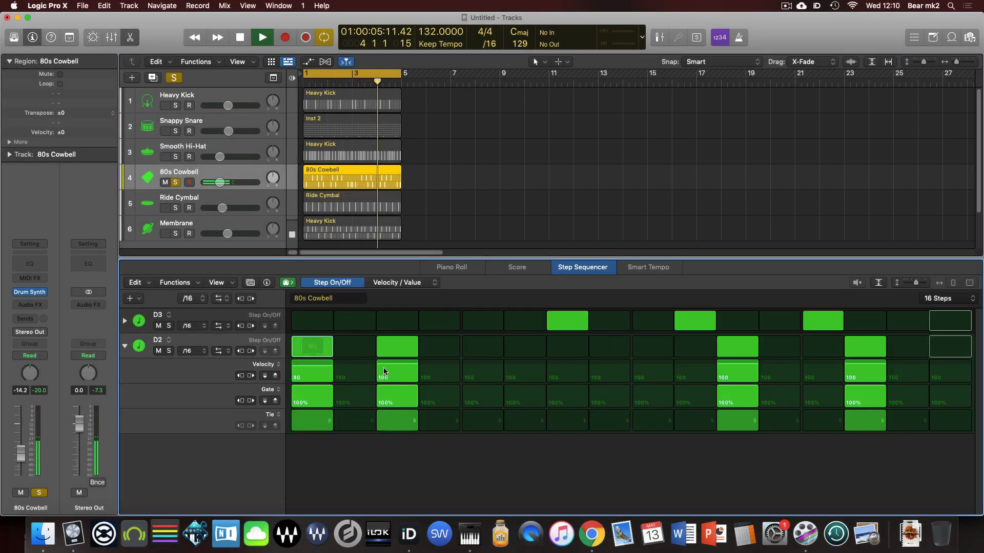
left_click_drag(386, 370, 386, 381)
left_click_drag(733, 370, 732, 378)
left_click_drag(861, 370, 861, 378)
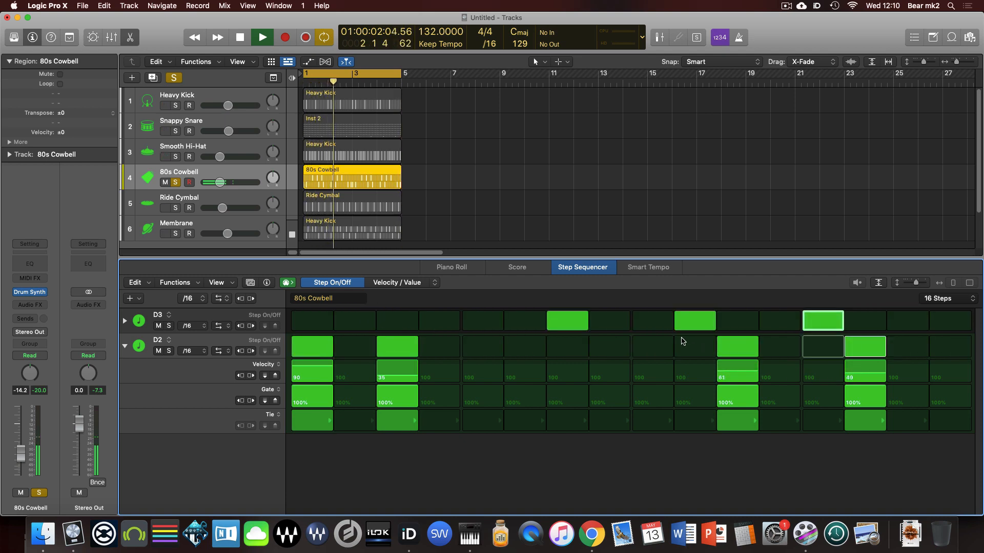
Step: Set the cowbell's D3 velocities to 81, 41 and 43 on steps 7, 10 and 13, and collapse both note rows
left_click(124, 320)
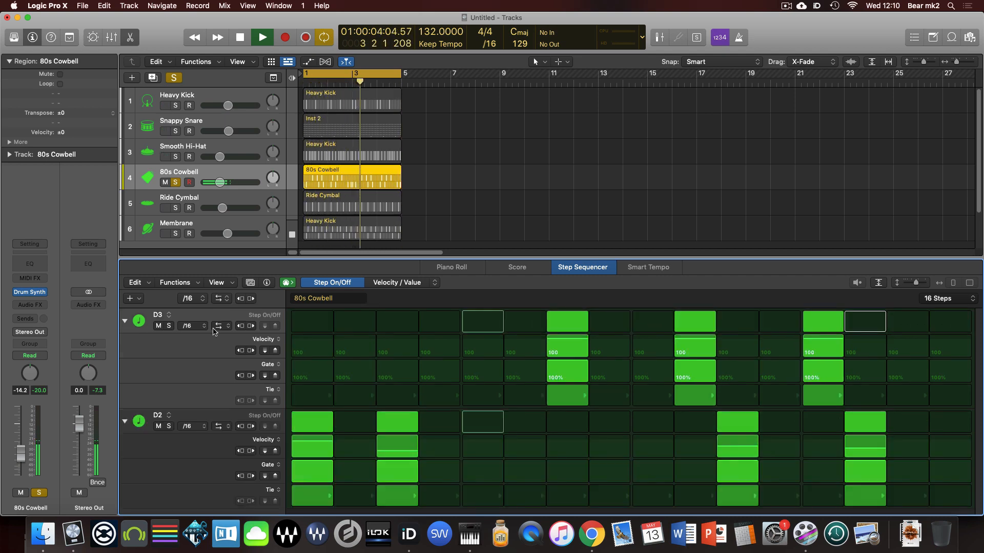
mouse_move(566, 340)
left_mouse_down()
mouse_move(566, 357)
mouse_move(561, 345)
left_mouse_up()
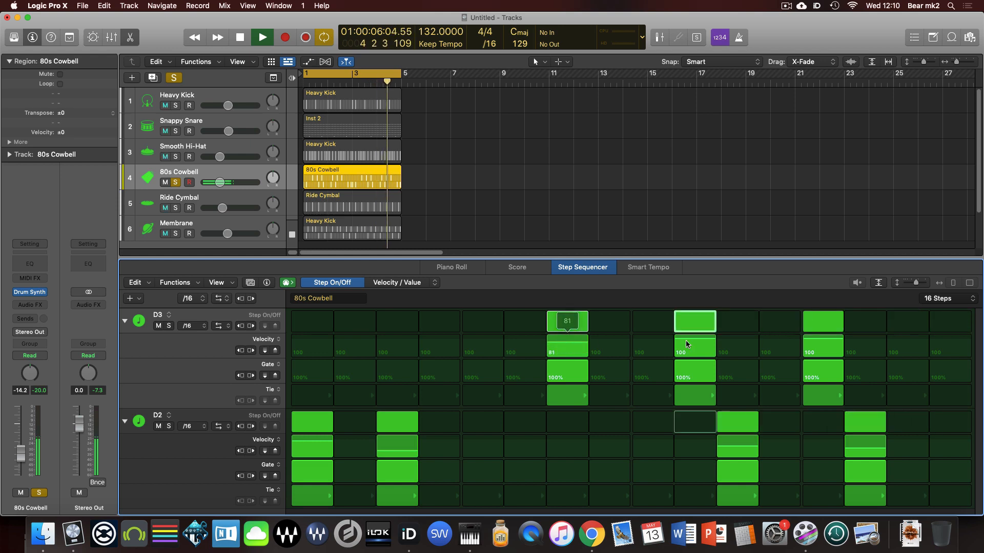
left_click_drag(709, 344, 711, 354)
left_click_drag(823, 342, 834, 353)
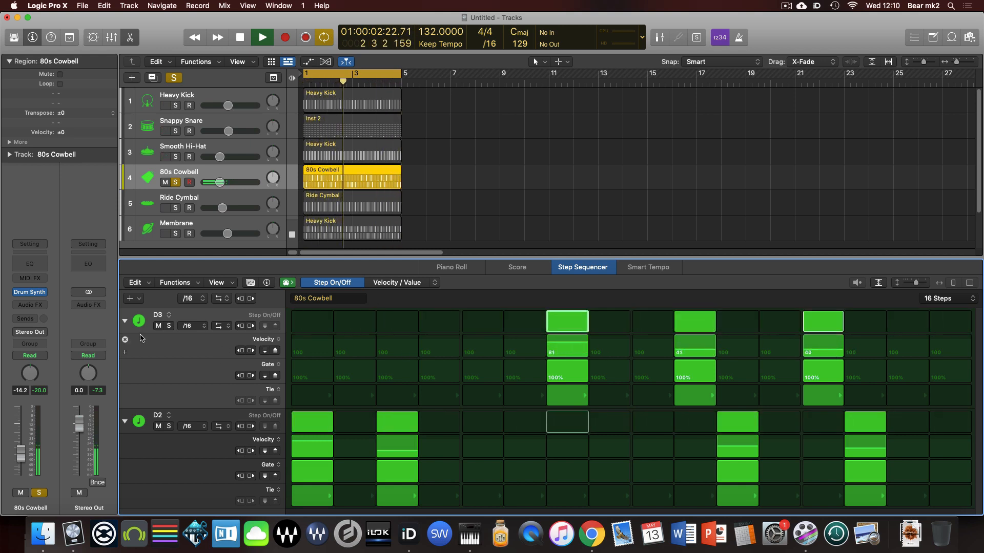
left_click(124, 321)
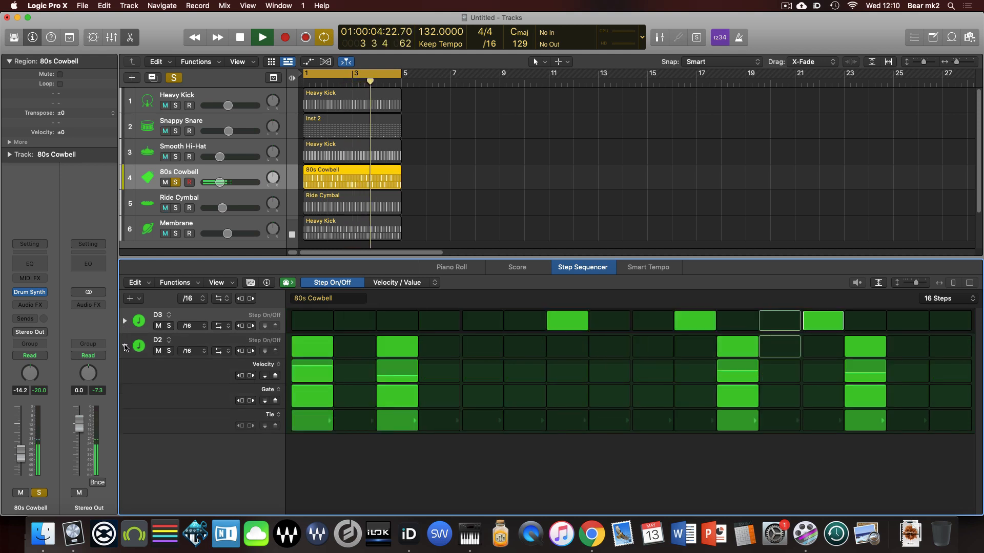
left_click(124, 346)
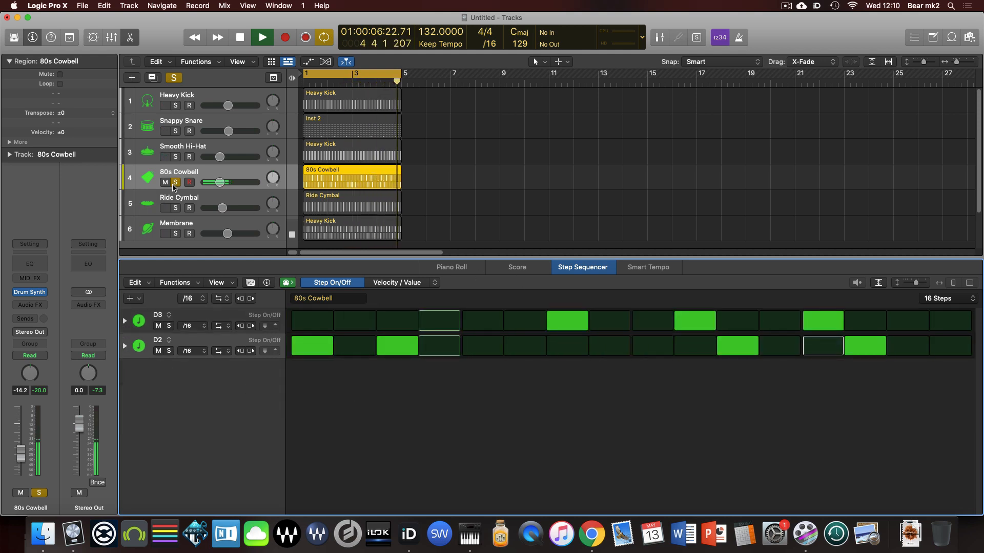
Step: Clear the cowbell track's solo, and solo the G4 row in the Membrane pattern
left_click(175, 183)
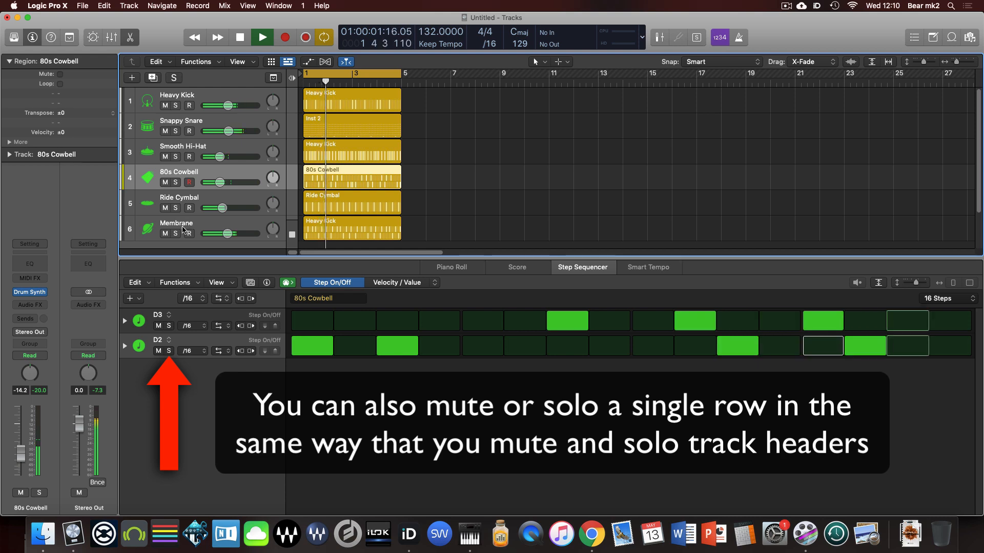
left_click(164, 229)
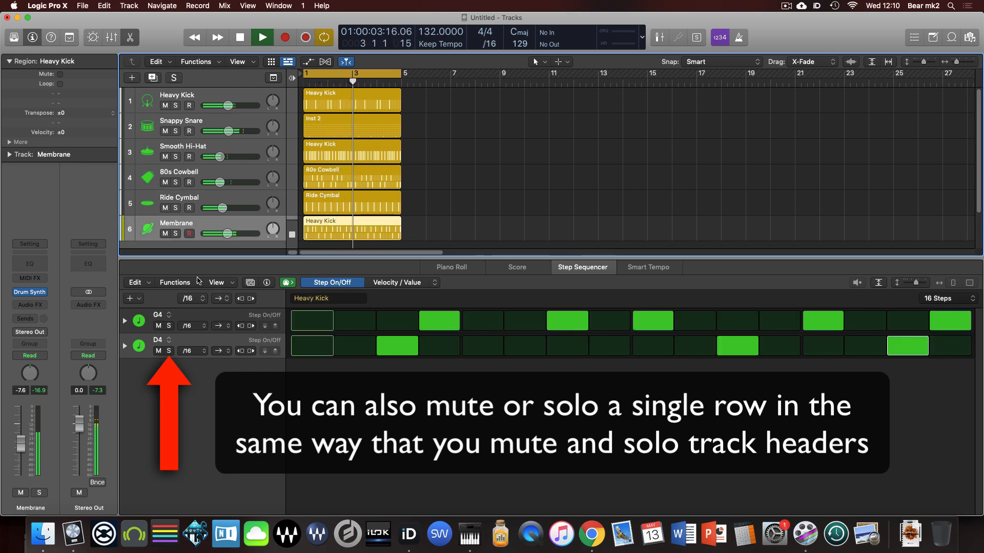
left_click(169, 326)
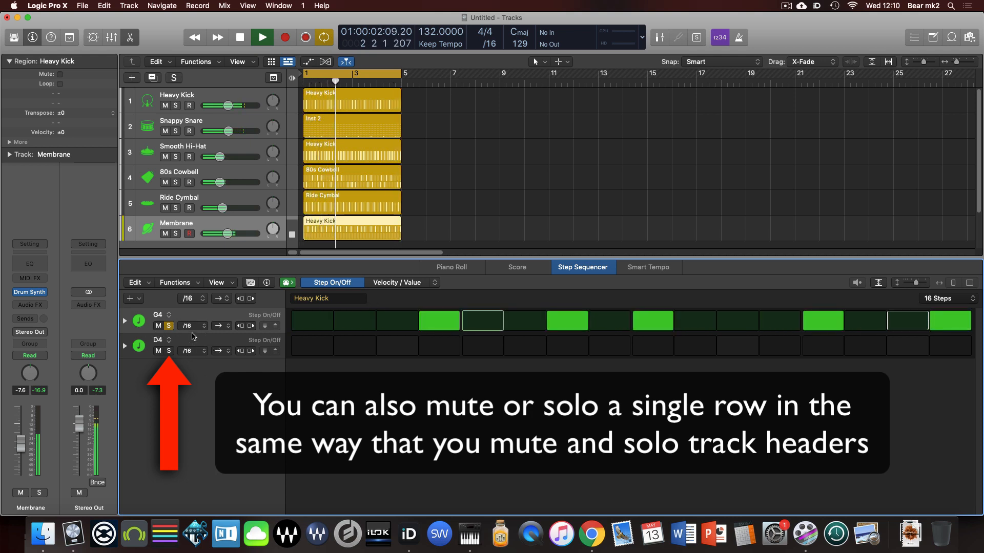
Step: Set the Membrane's G4 velocities to 49, 80, 39 and 48 on steps 4, 7, 9 and 13, and clear the row's solo
left_click(125, 323)
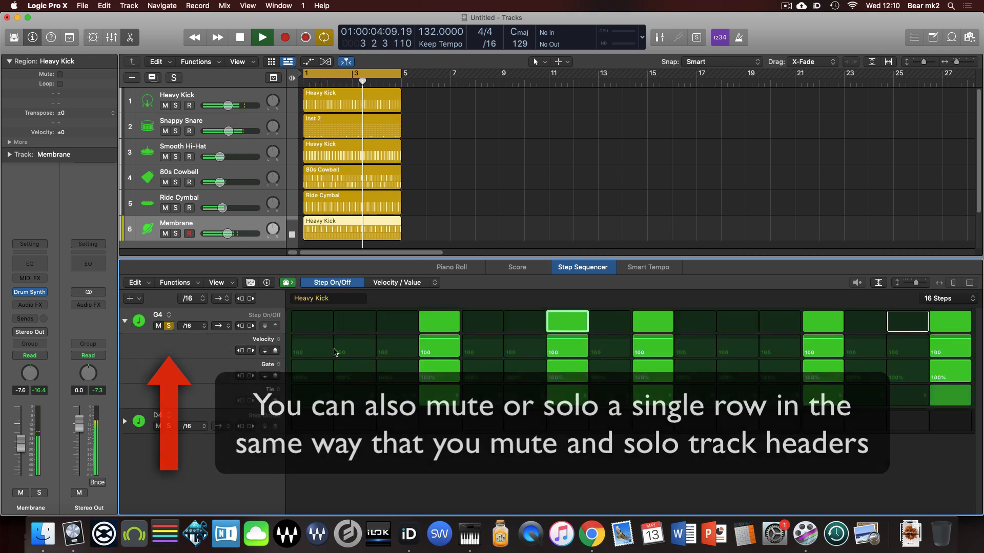
left_click_drag(573, 345, 672, 357)
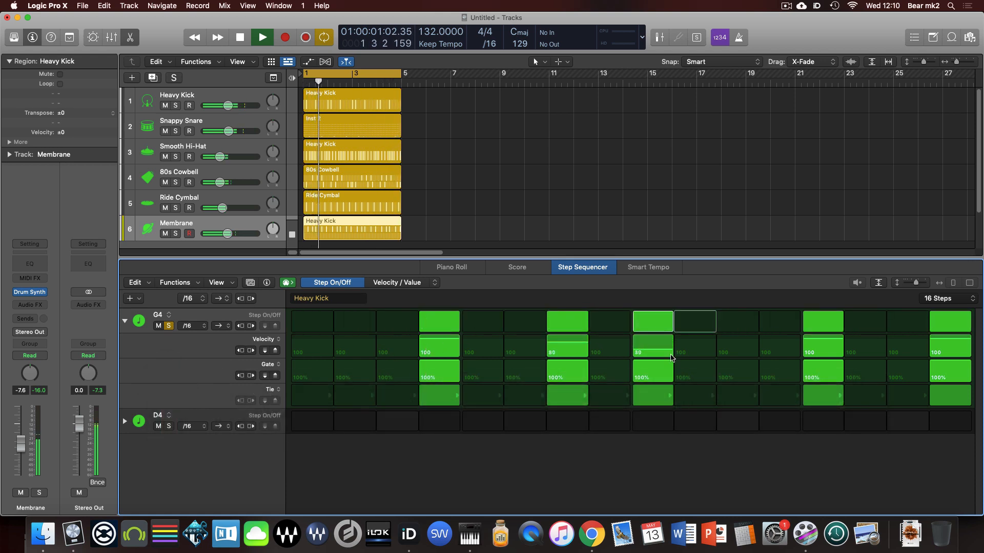
left_click_drag(823, 349, 825, 354)
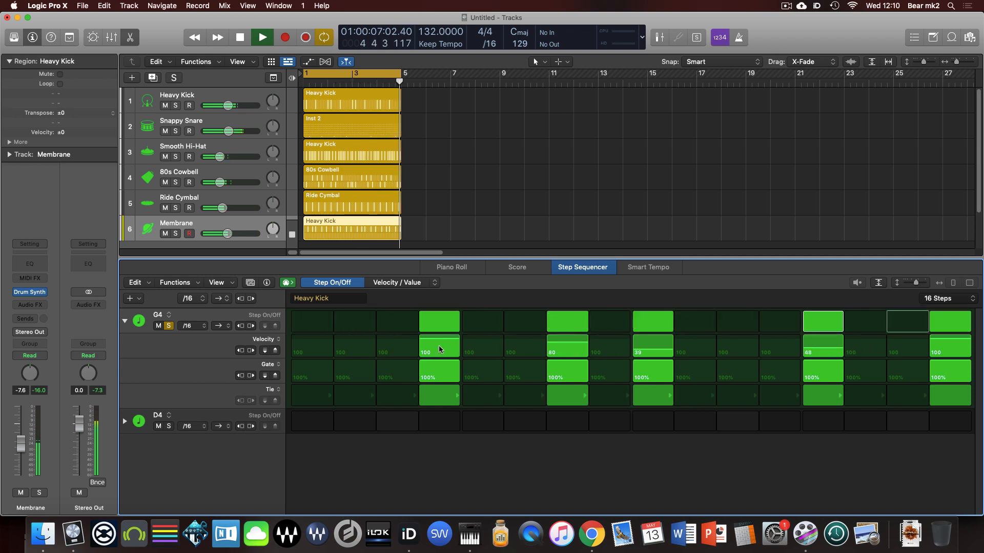
left_click_drag(440, 349, 440, 354)
left_click_drag(557, 345, 558, 345)
left_click(168, 326)
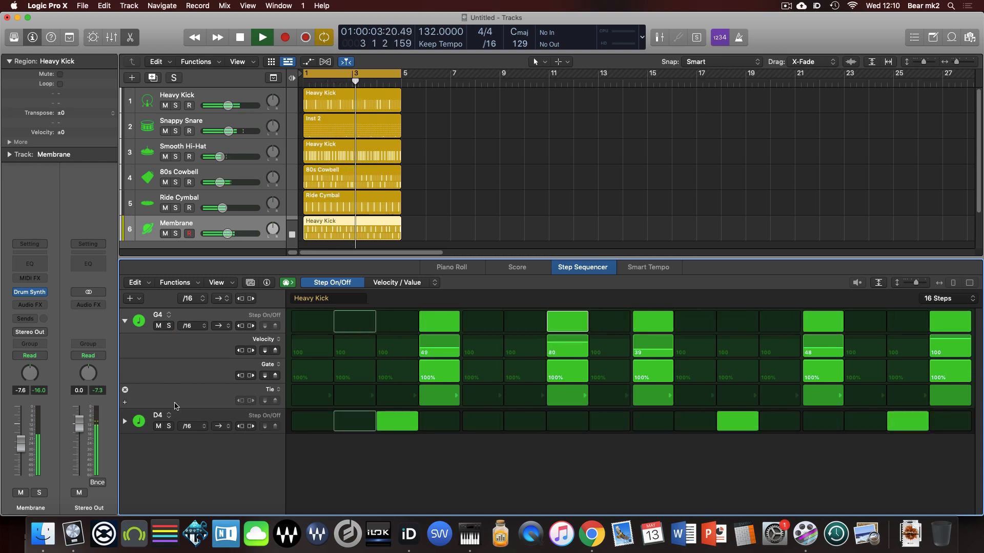
Step: Solo the Membrane's D4 row, and set its velocities to 81 on step 3 and 48 on step 15
left_click(170, 426)
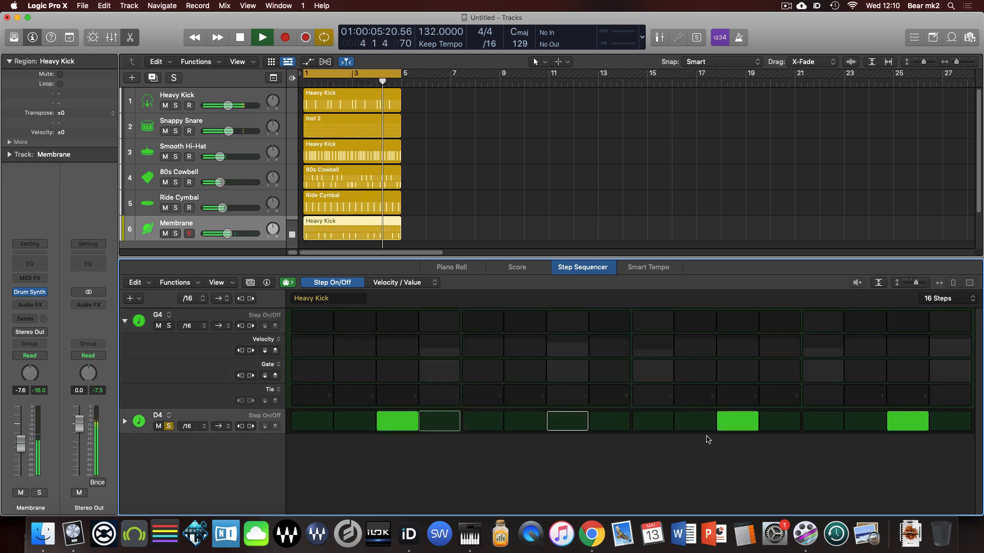
left_click(894, 421)
left_click(902, 423)
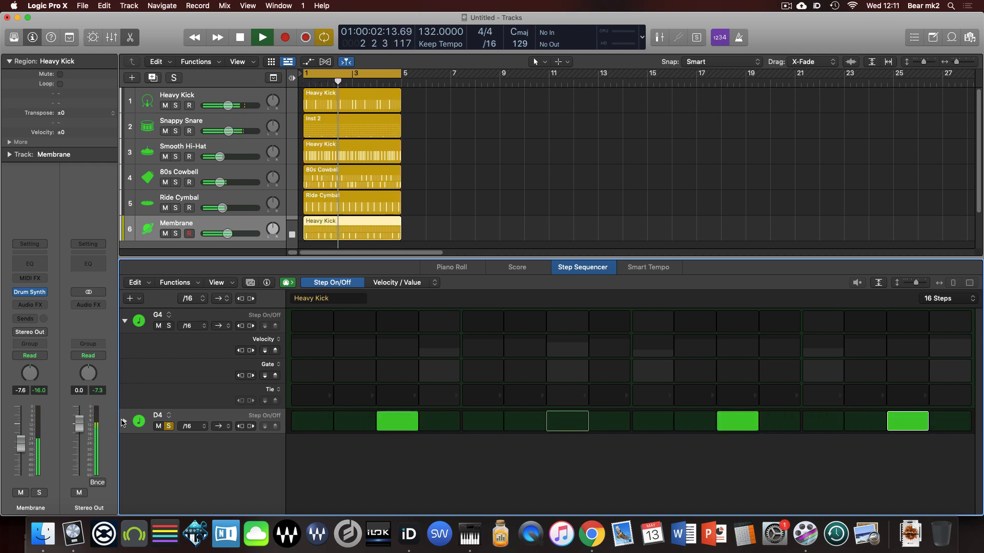
left_click(123, 421)
left_click(907, 447)
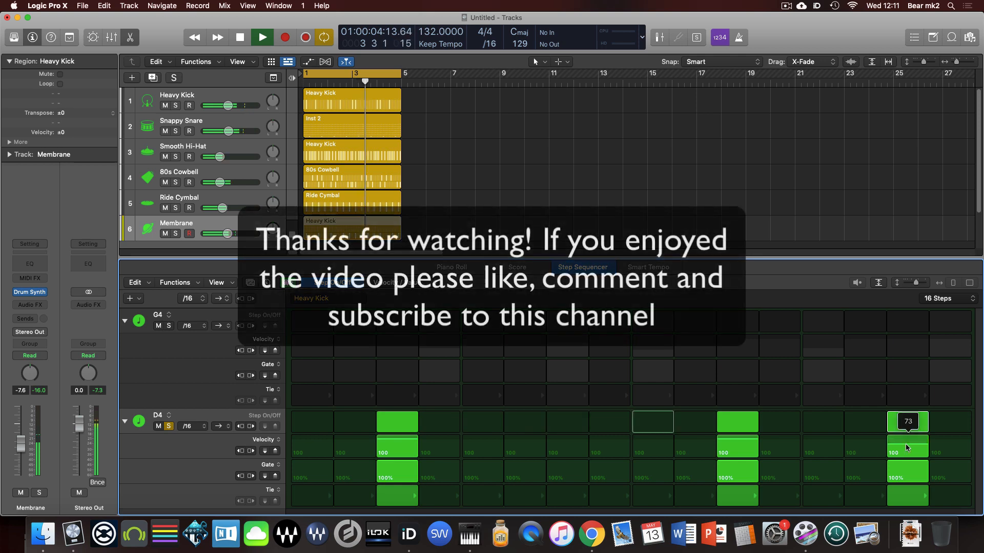
left_click_drag(906, 447, 907, 456)
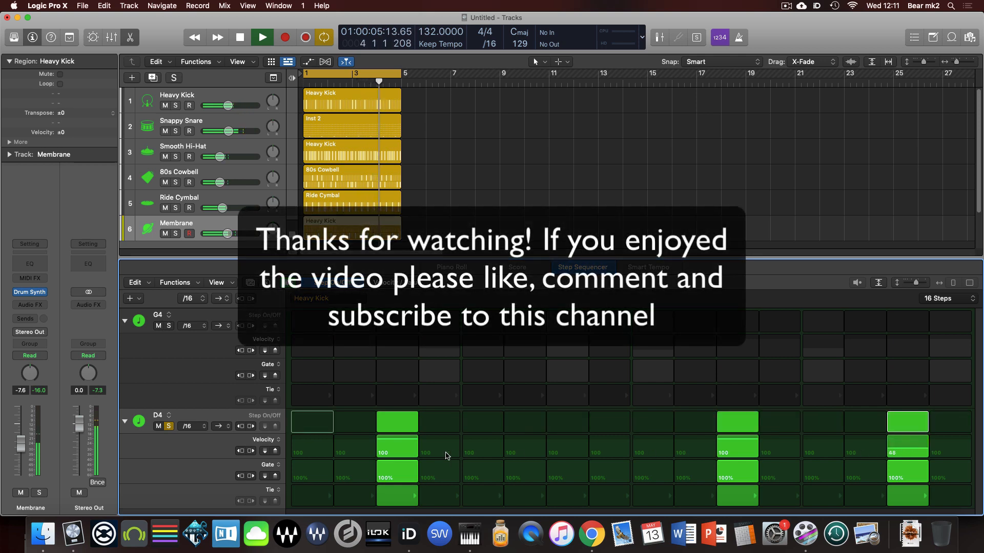
left_click(400, 446)
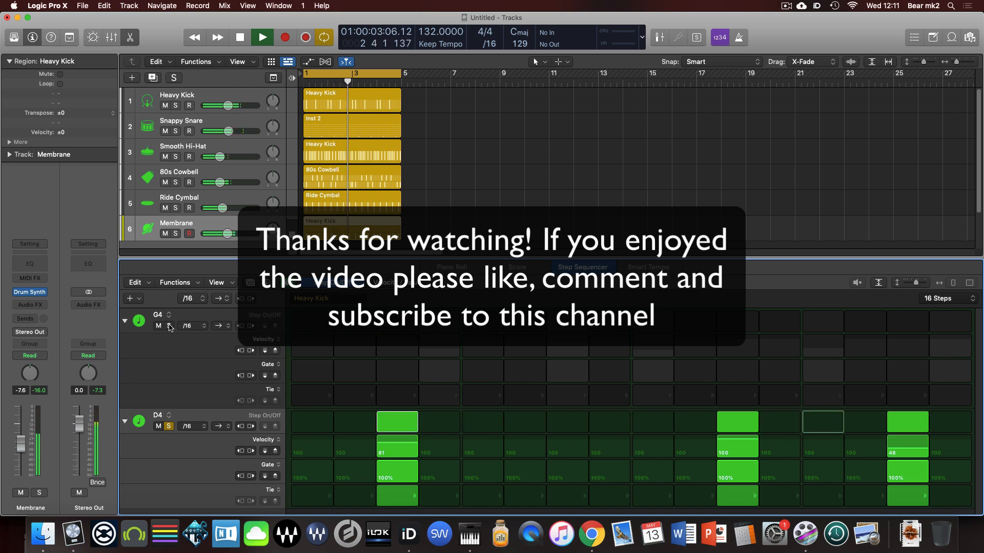
Step: Clear the D4 row's solo and collapse the Membrane's G4 row
left_click(169, 427)
left_click(125, 322, "alt")
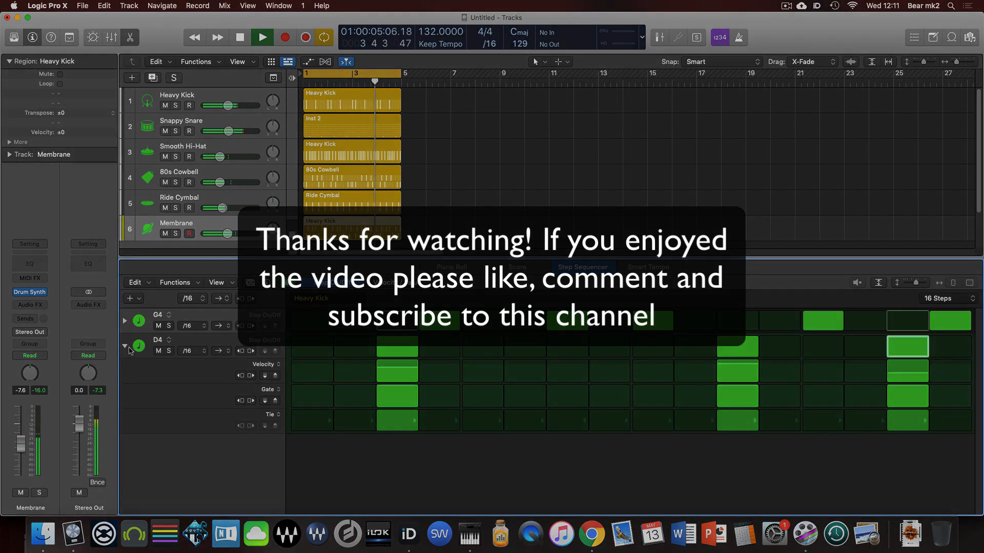